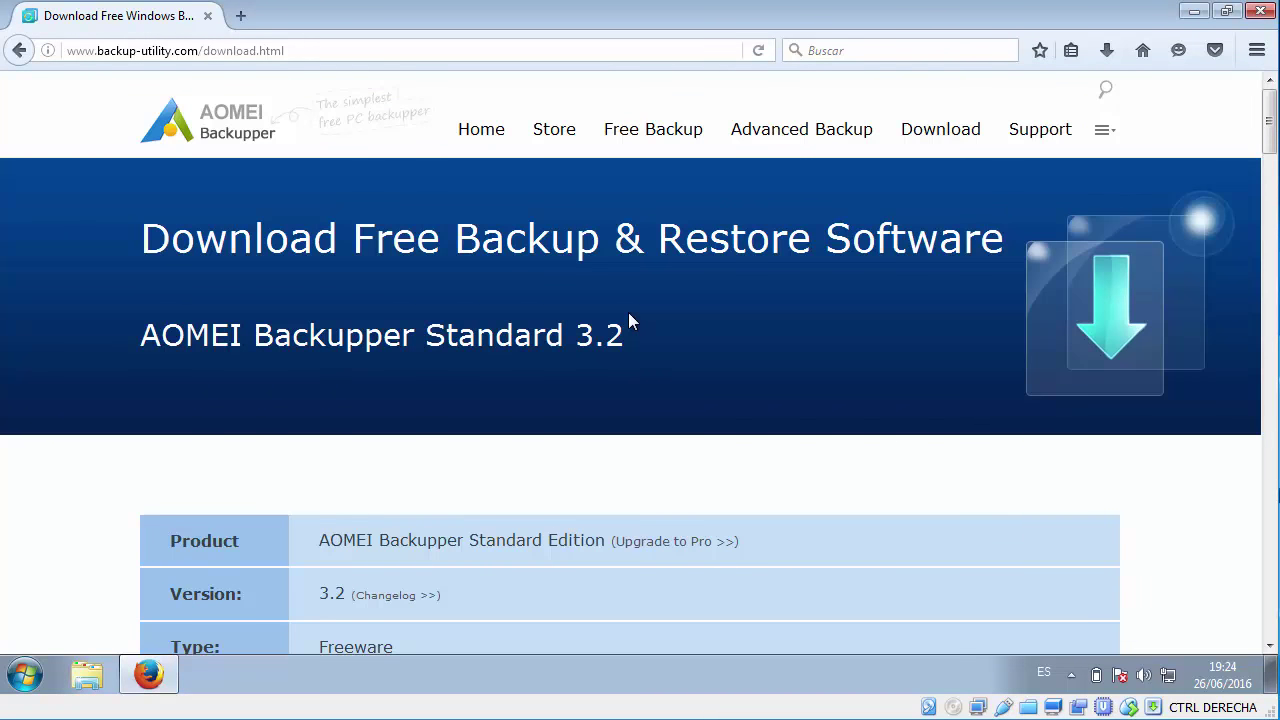
# Step: Open the download page for the smaller AOMEI Backupper Standard package for Windows 7, 8, 8.1 and 10
pyautogui.scroll(-2, 629, 316)
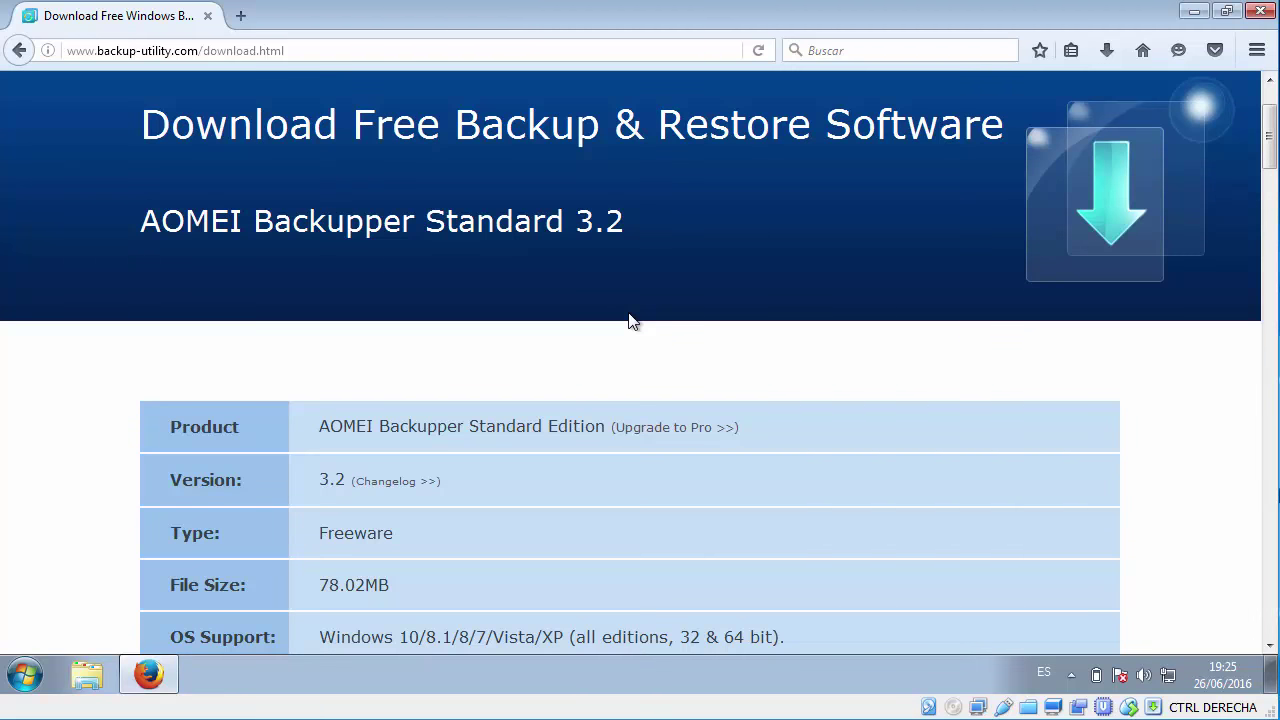
pyautogui.scroll(-2, 629, 320)
pyautogui.scroll(-4, 629, 320)
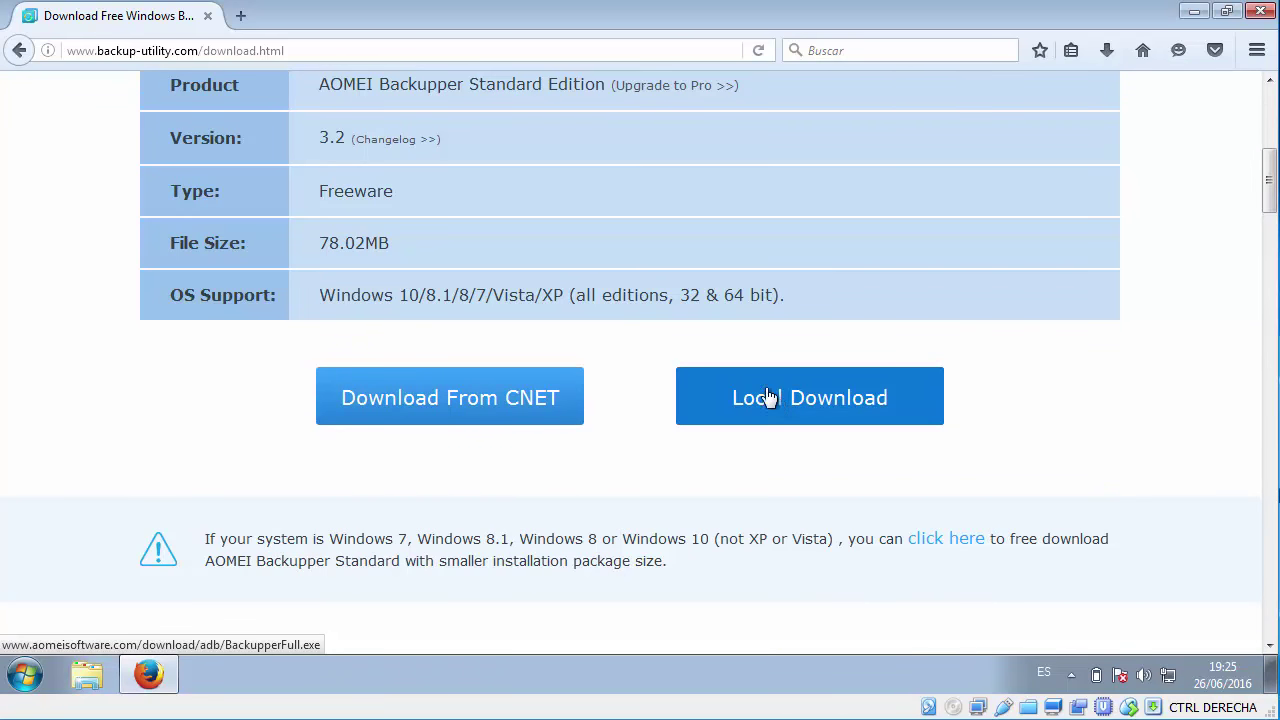
pyautogui.moveTo(315, 243); pyautogui.dragTo(411, 249)
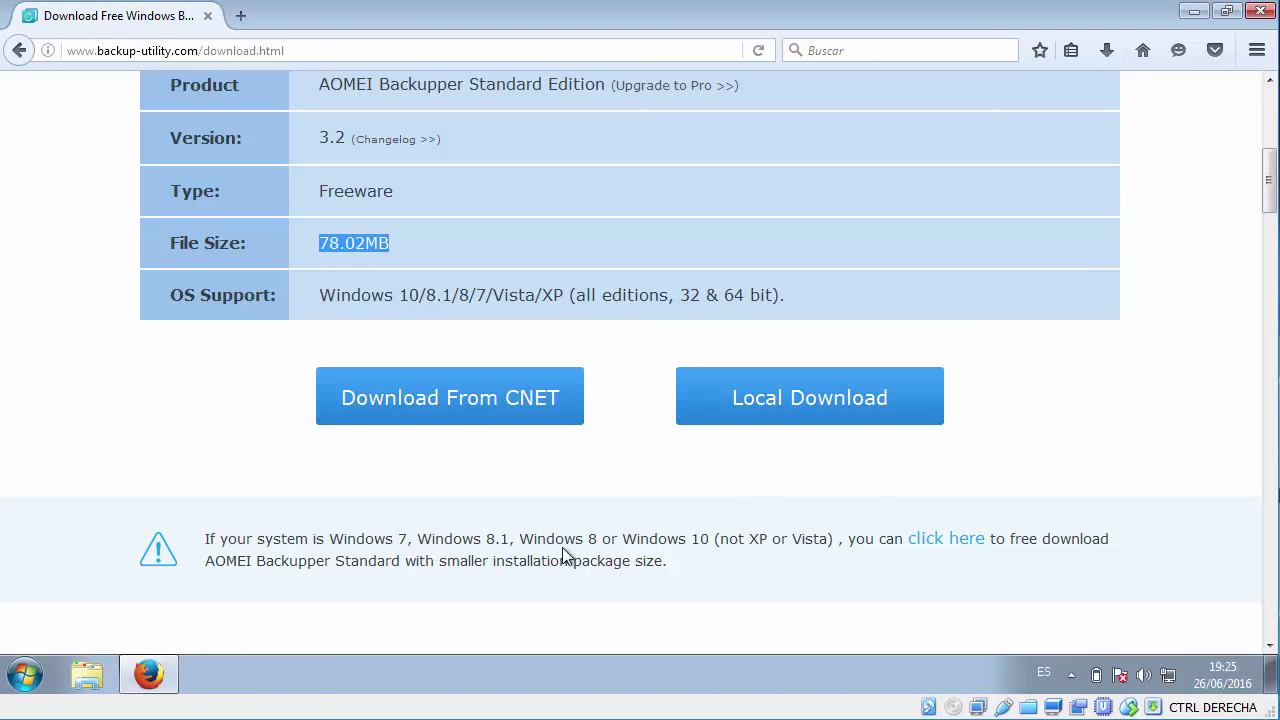
pyautogui.click(946, 540)
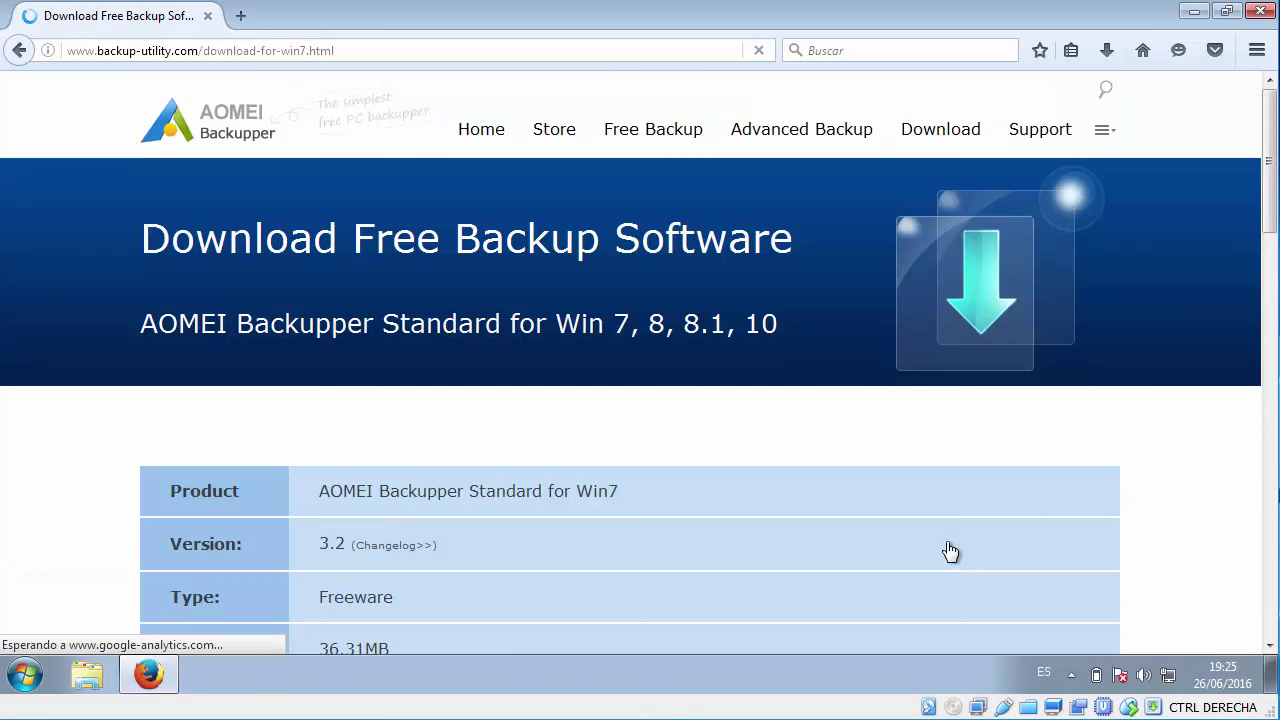
# Step: Download Backupper.exe using the local download option and save the file
pyautogui.scroll(-4, 563, 484)
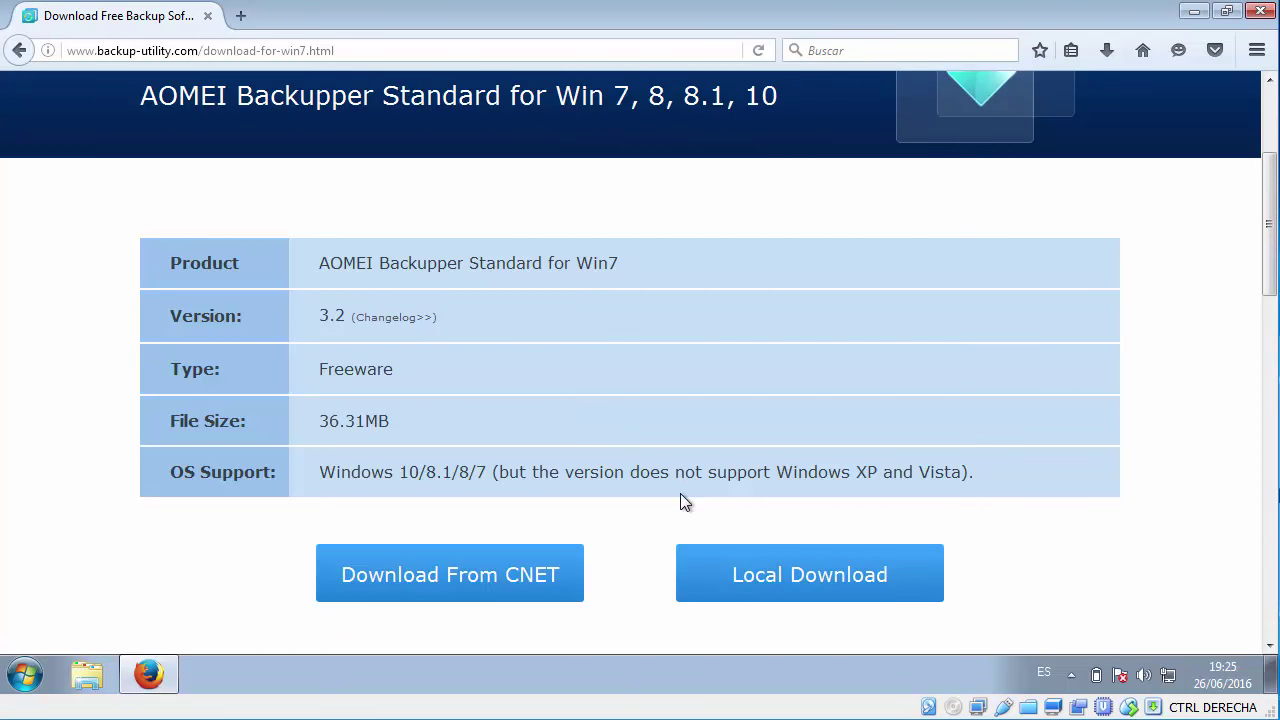
pyautogui.click(848, 575)
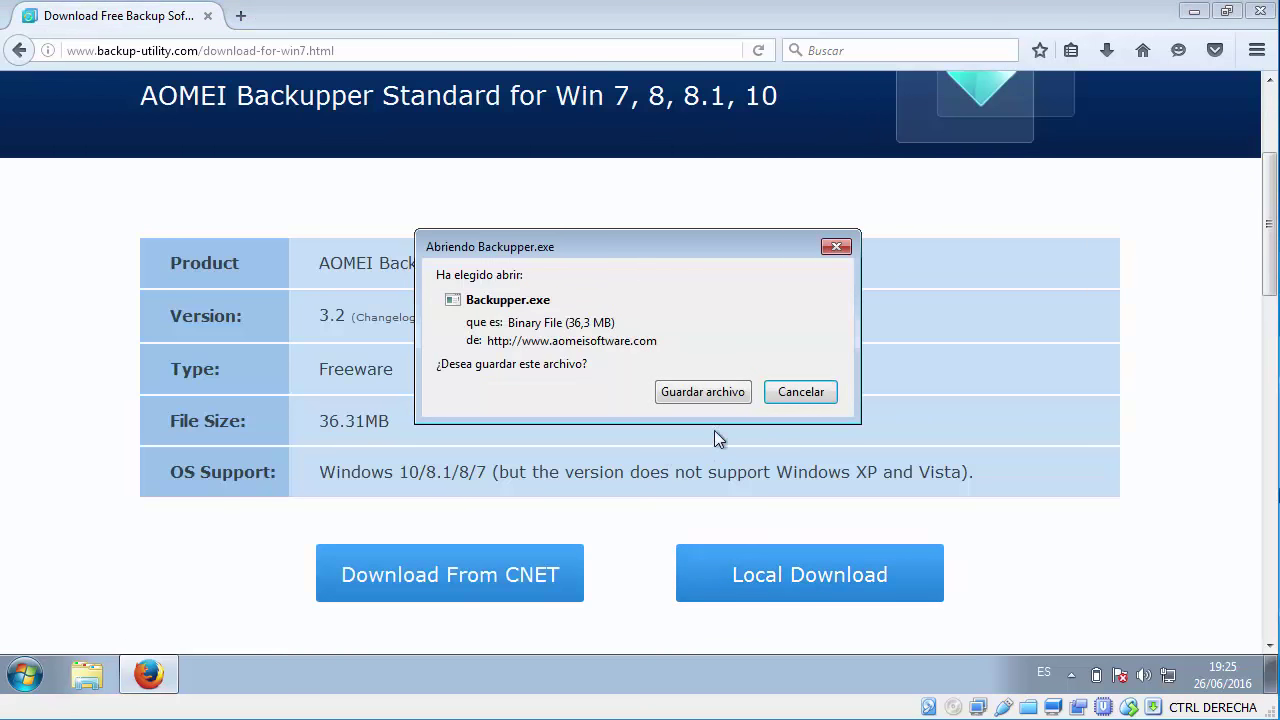
pyautogui.click(705, 391)
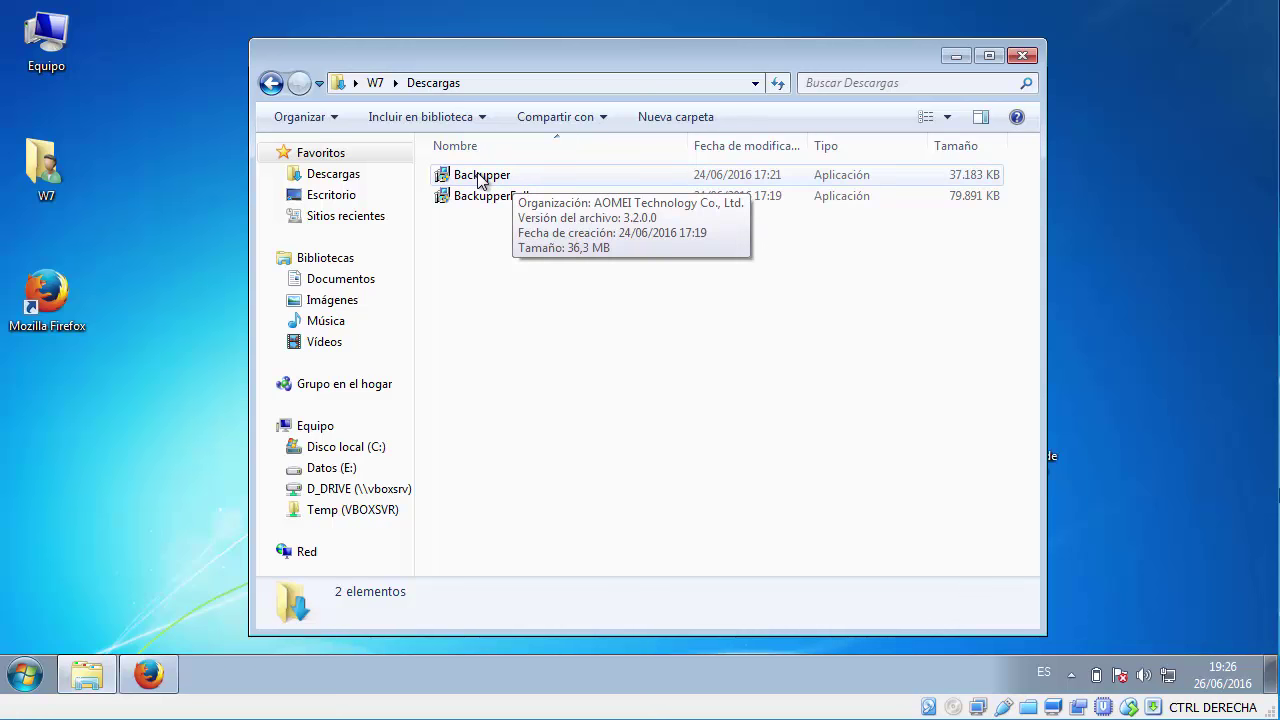
# Step: Run the Backupper installer from the Descargas folder, allow it to make changes, and use English as the setup language
pyautogui.doubleClick(479, 177)
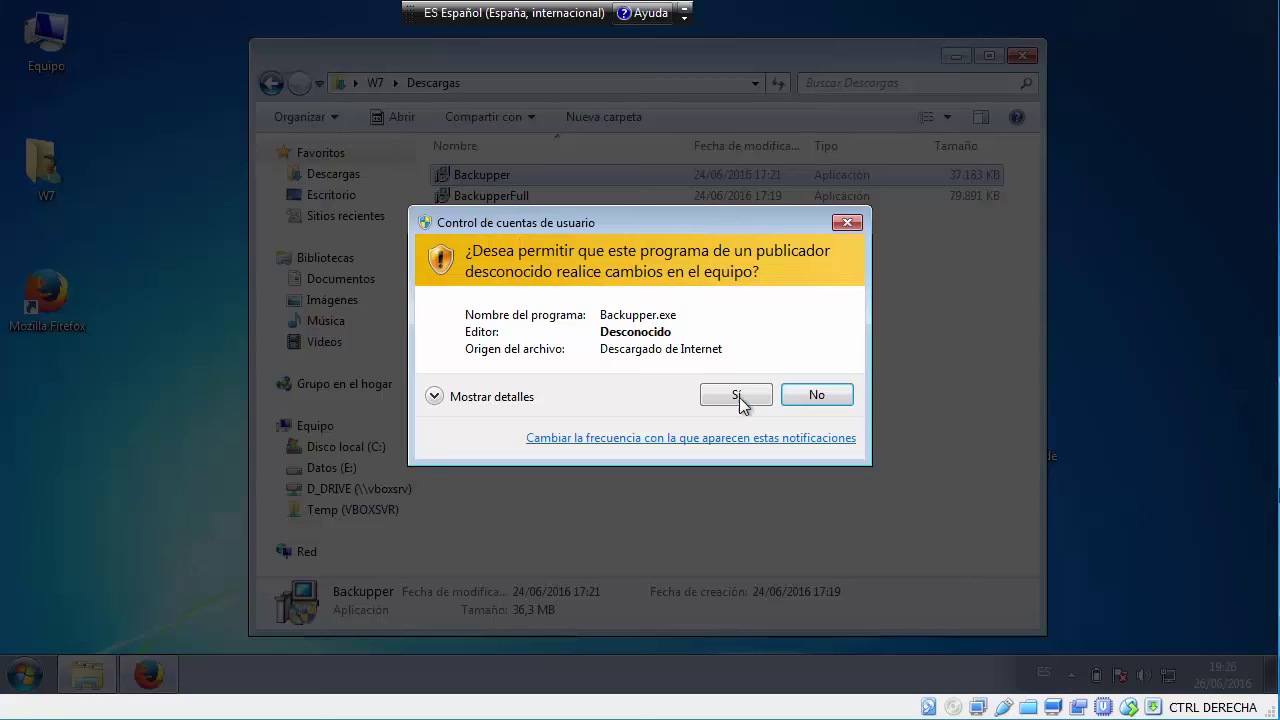
pyautogui.click(740, 400)
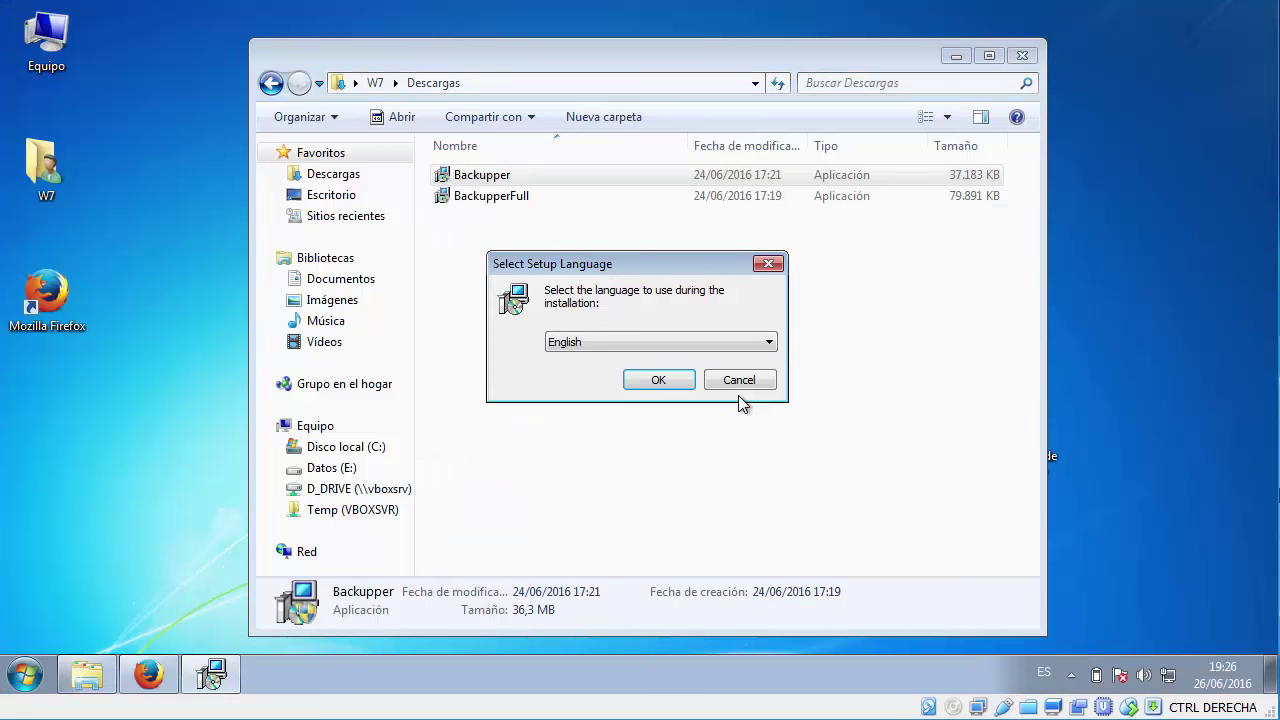
pyautogui.click(770, 343)
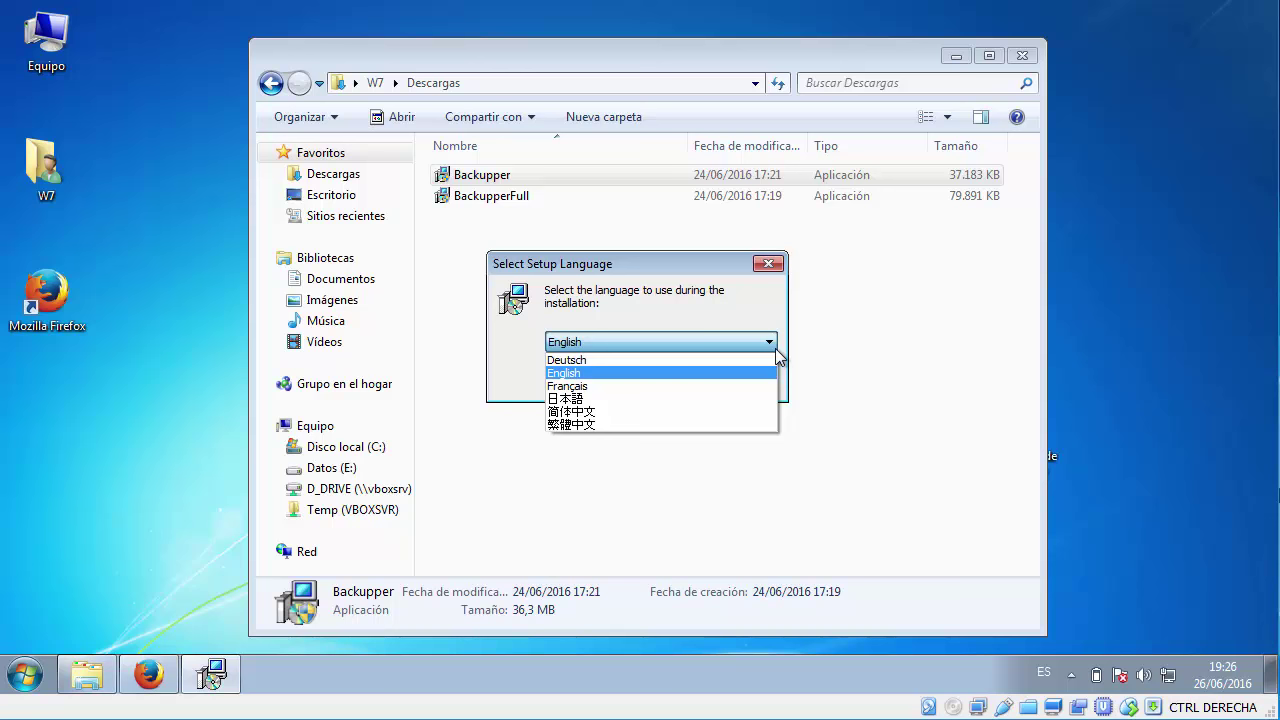
pyautogui.click(632, 386)
pyautogui.click(640, 343)
pyautogui.click(600, 361)
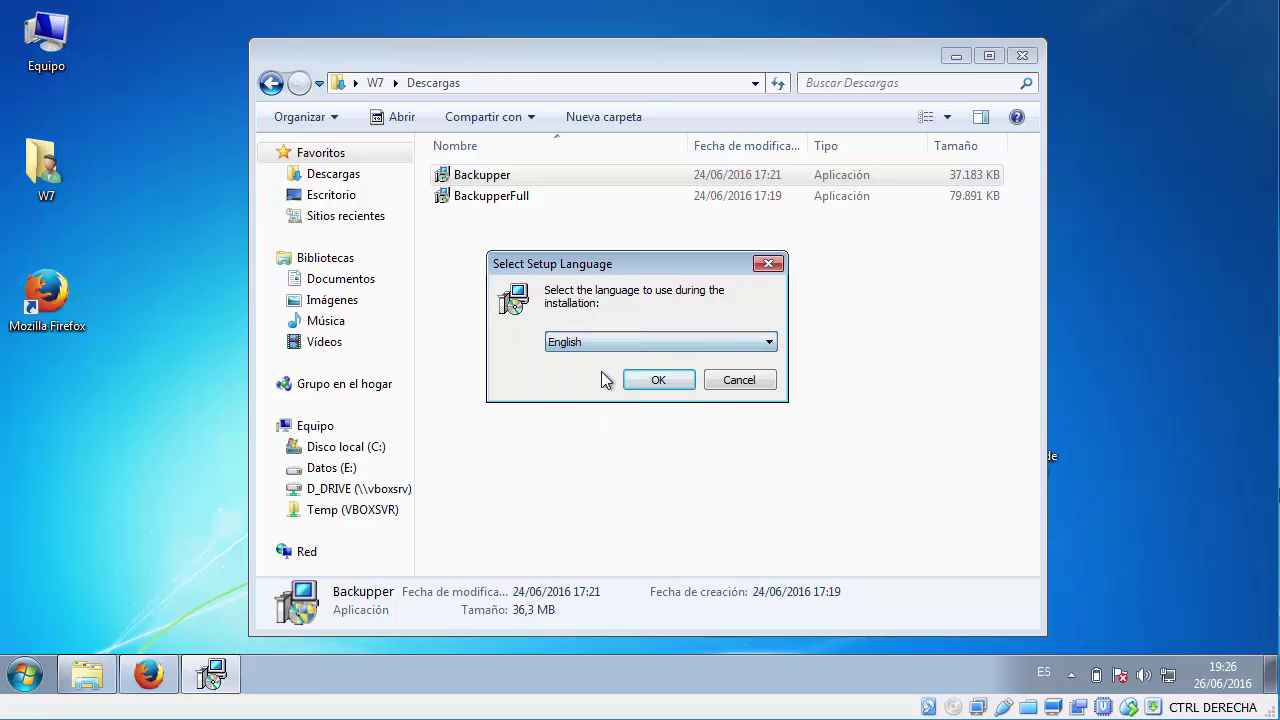
pyautogui.click(660, 382)
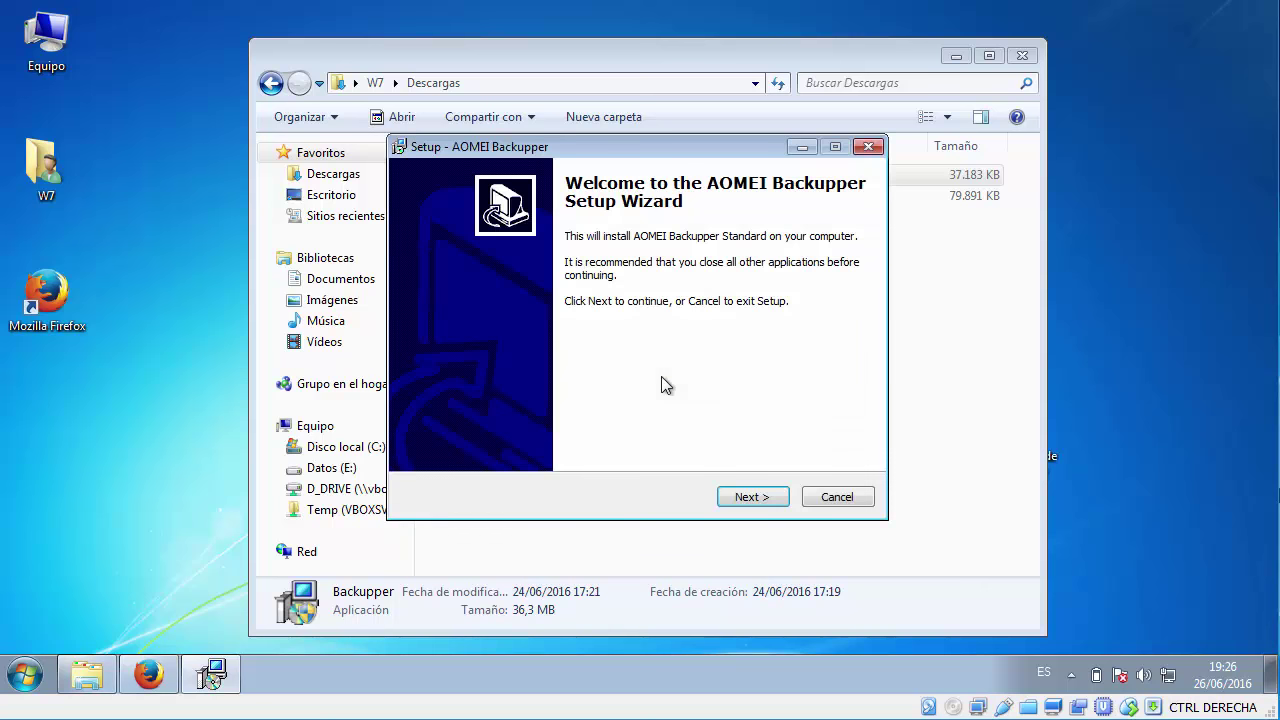
# Step: Accept the license agreement and complete the AOMEI Backupper installation with the default folders and a desktop icon
pyautogui.click(757, 498)
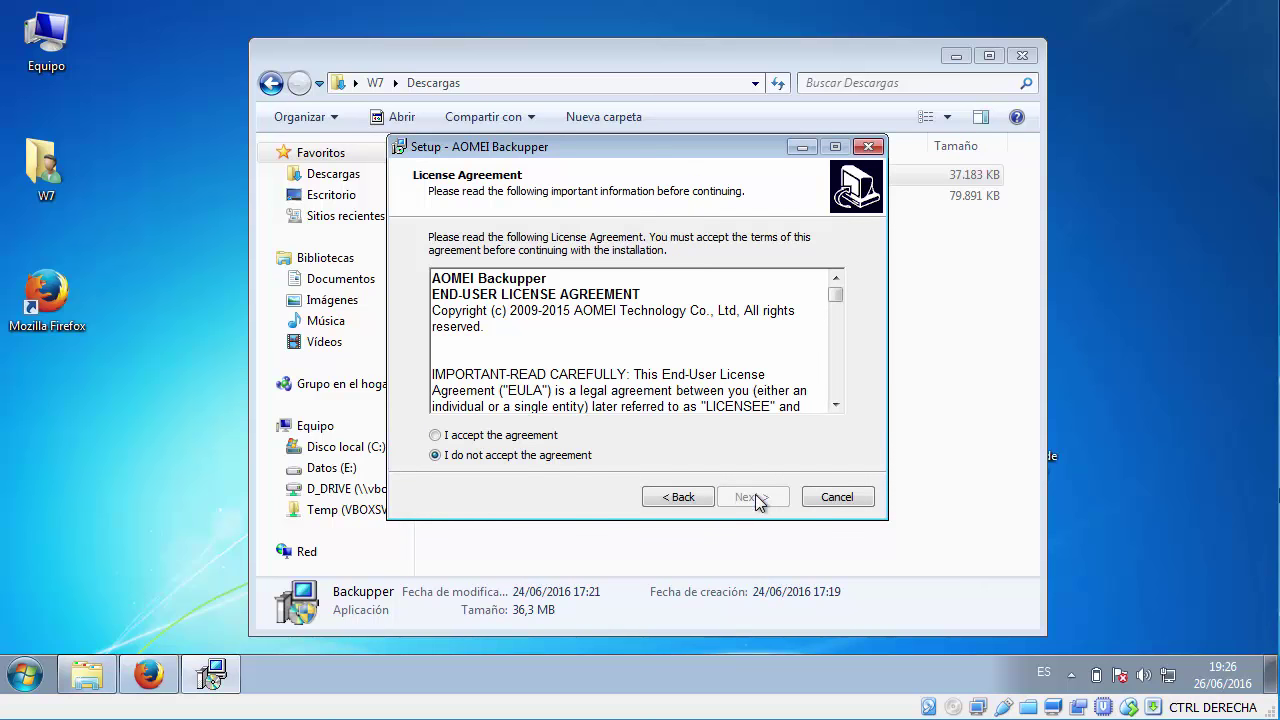
pyautogui.click(536, 436)
pyautogui.click(757, 499)
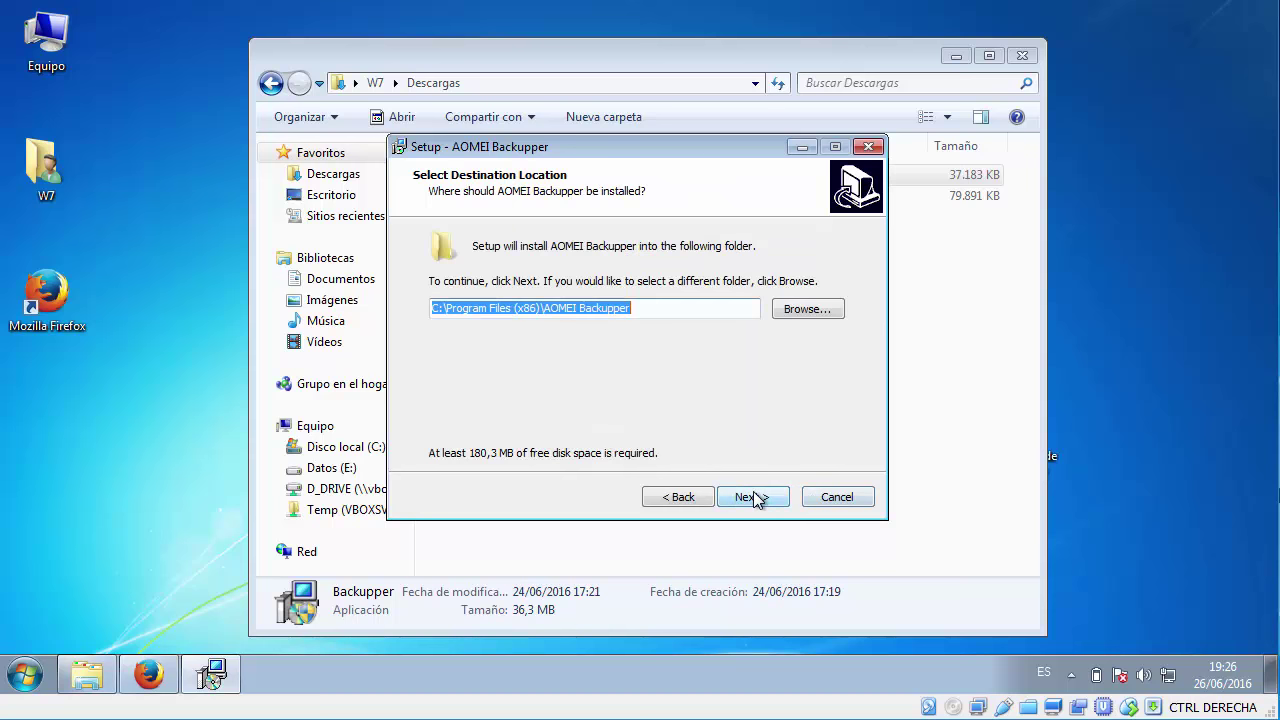
pyautogui.click(757, 499)
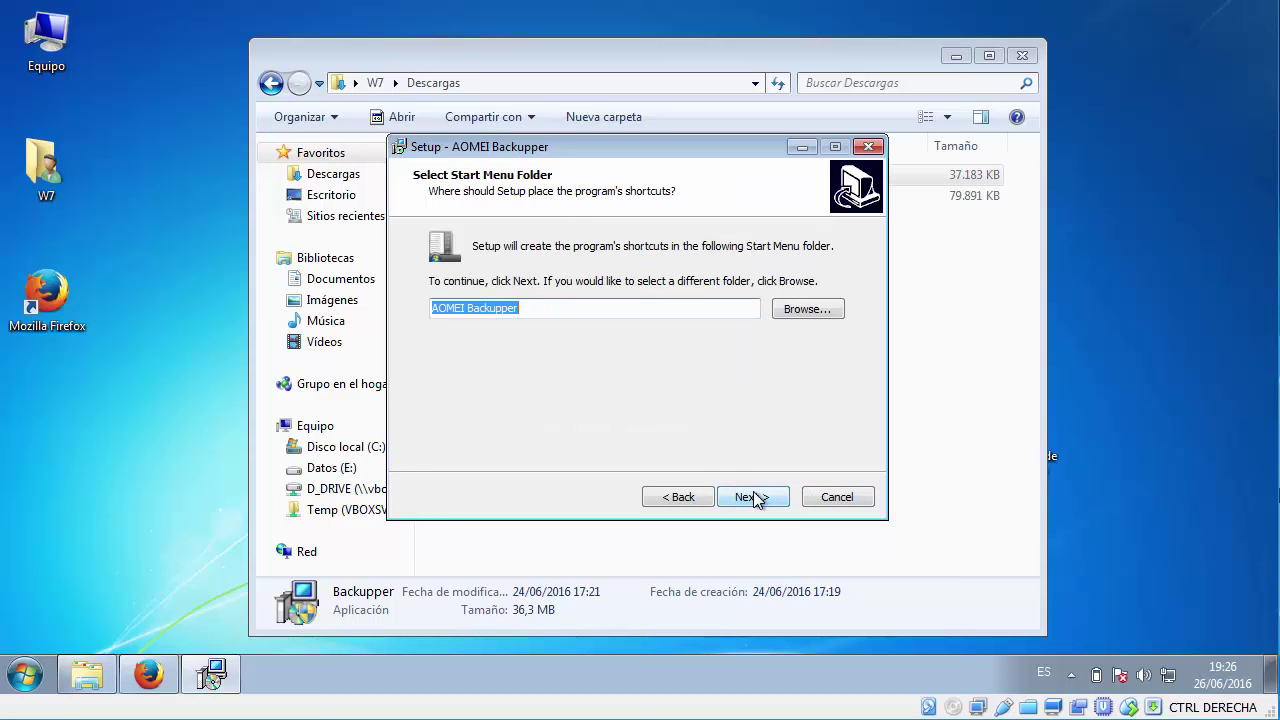
pyautogui.click(757, 499)
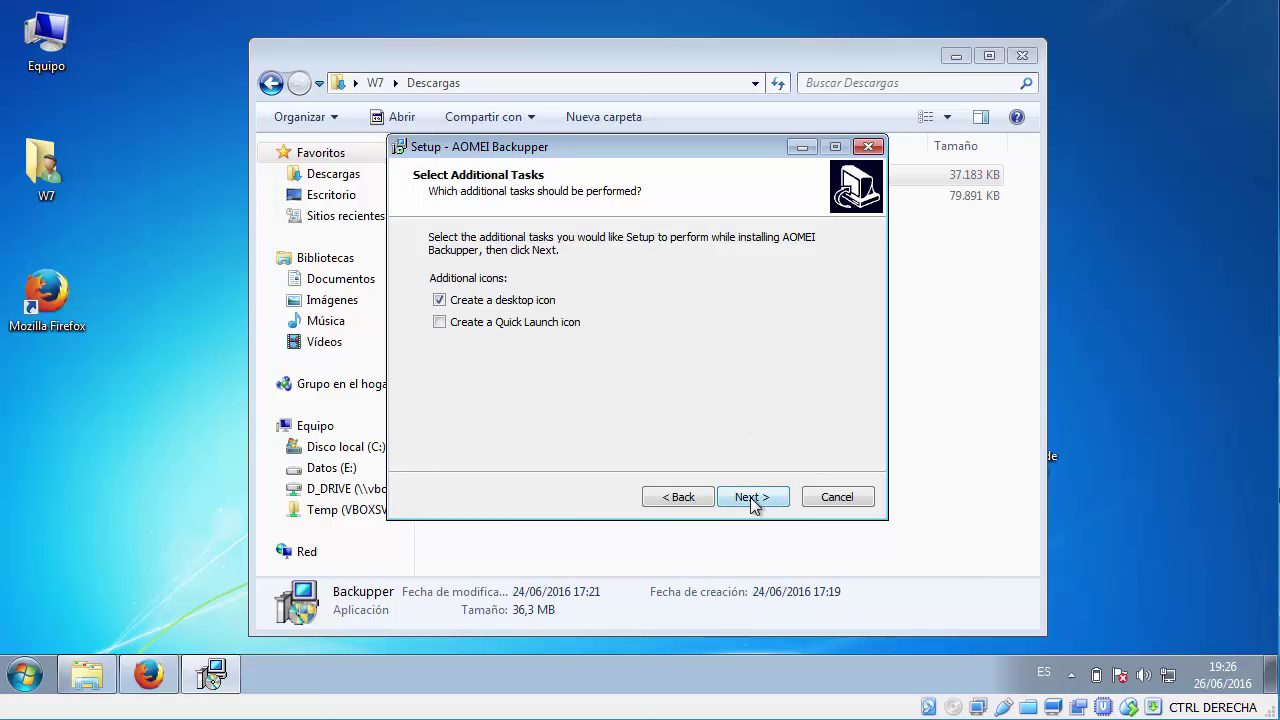
pyautogui.click(755, 499)
pyautogui.click(753, 499)
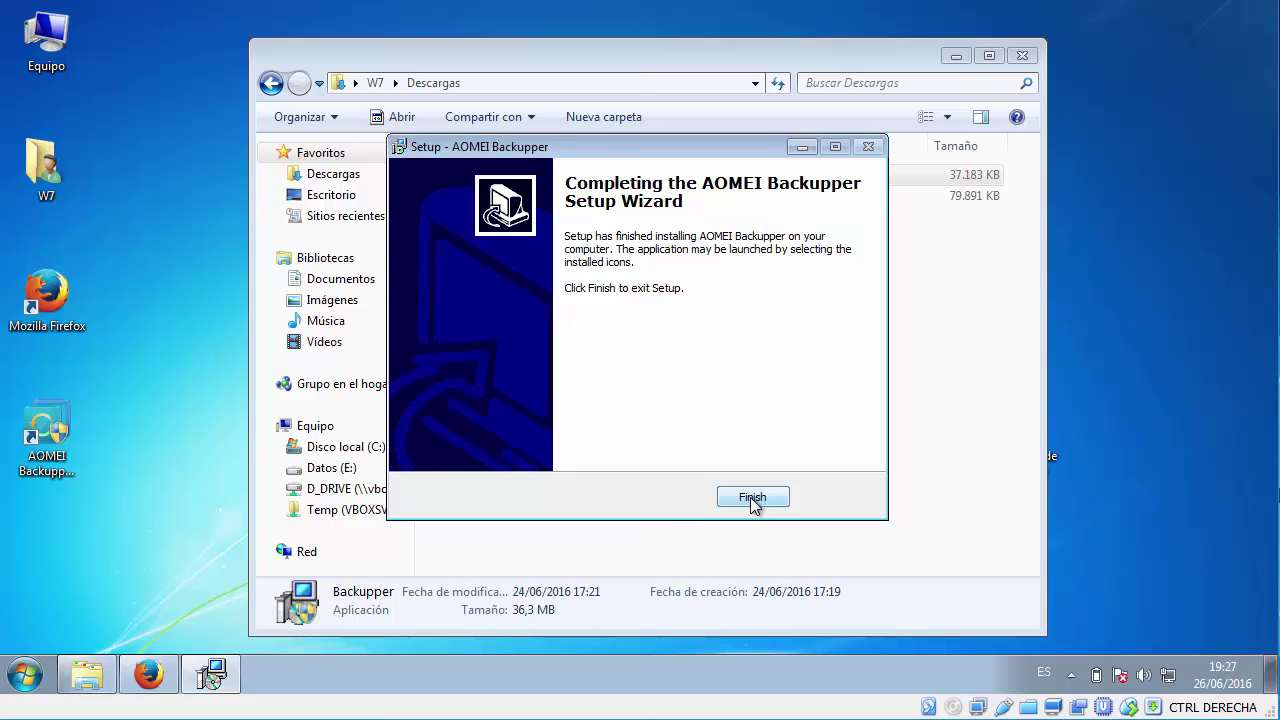
pyautogui.click(752, 498)
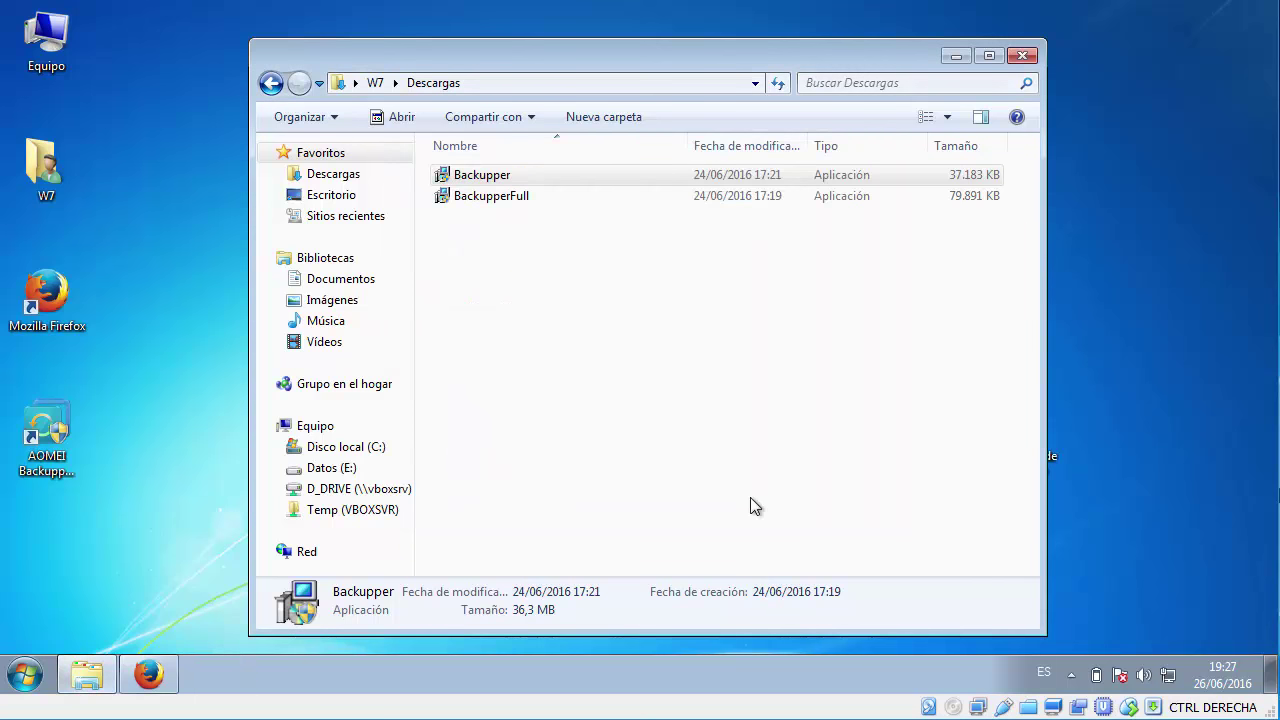
# Step: Minimize the Descargas window and launch AOMEI Backupper from the desktop, allowing it to make changes
pyautogui.click(956, 57)
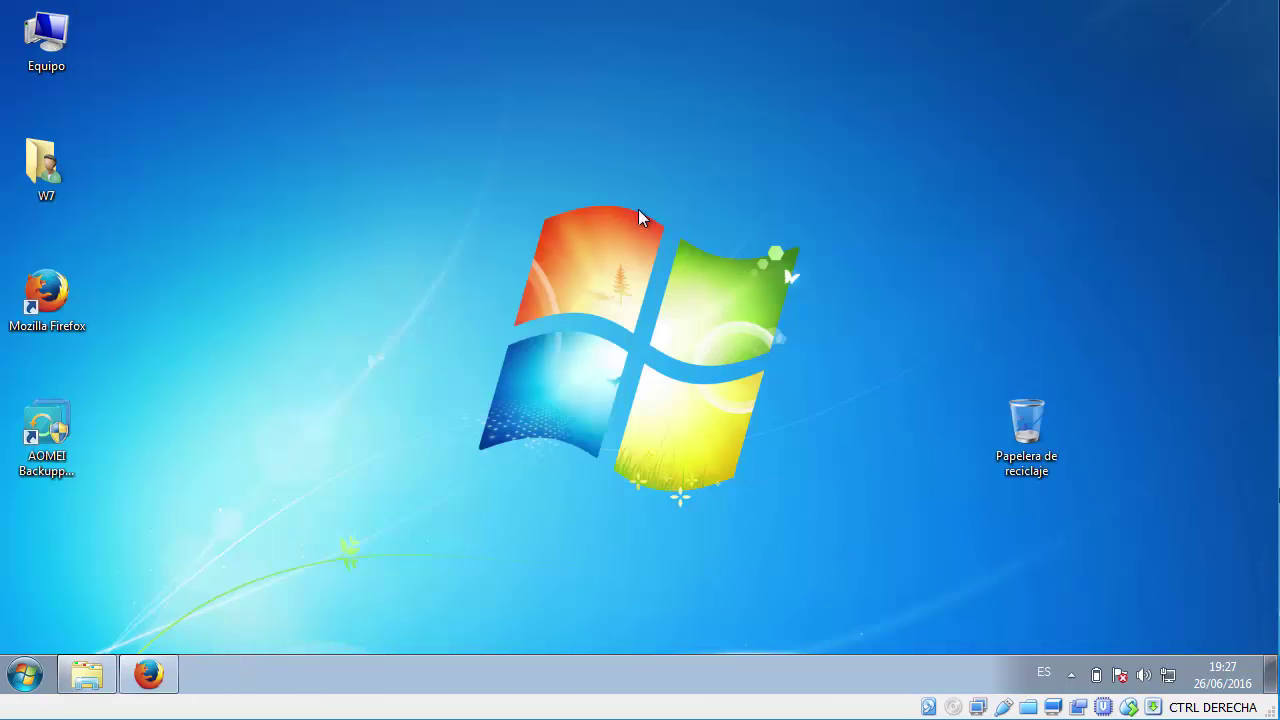
pyautogui.doubleClick(44, 422)
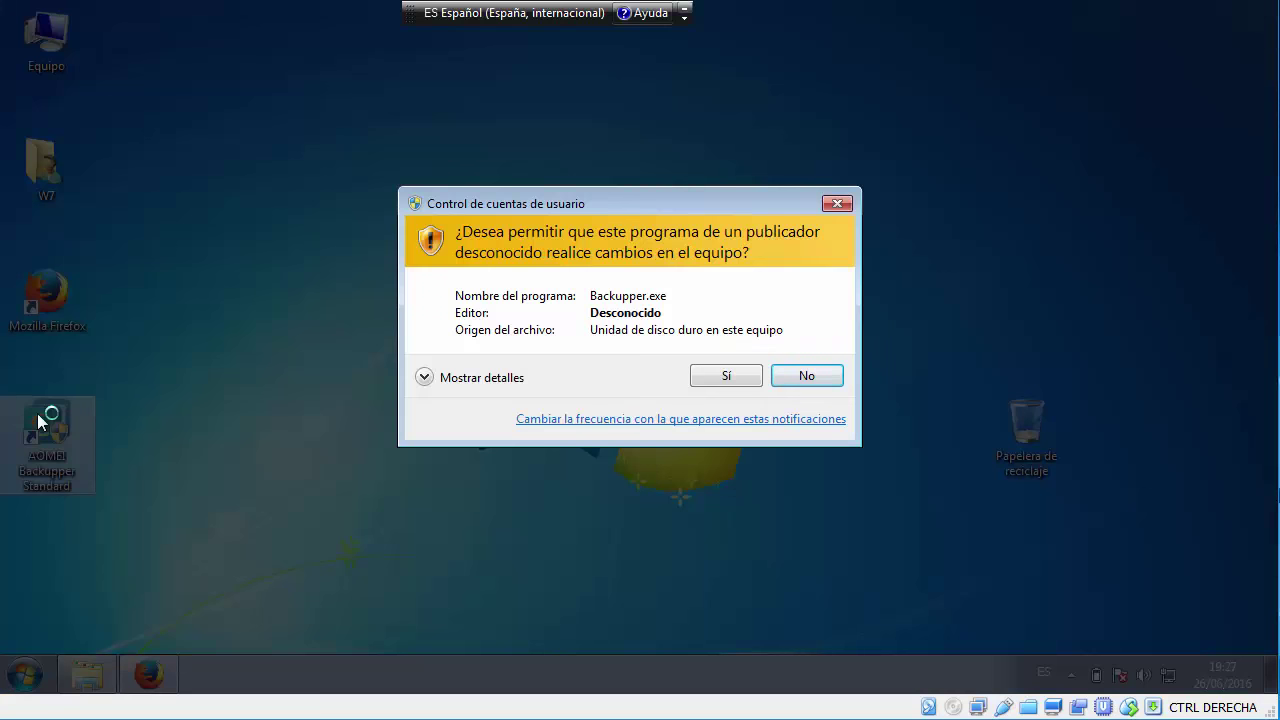
pyautogui.click(731, 371)
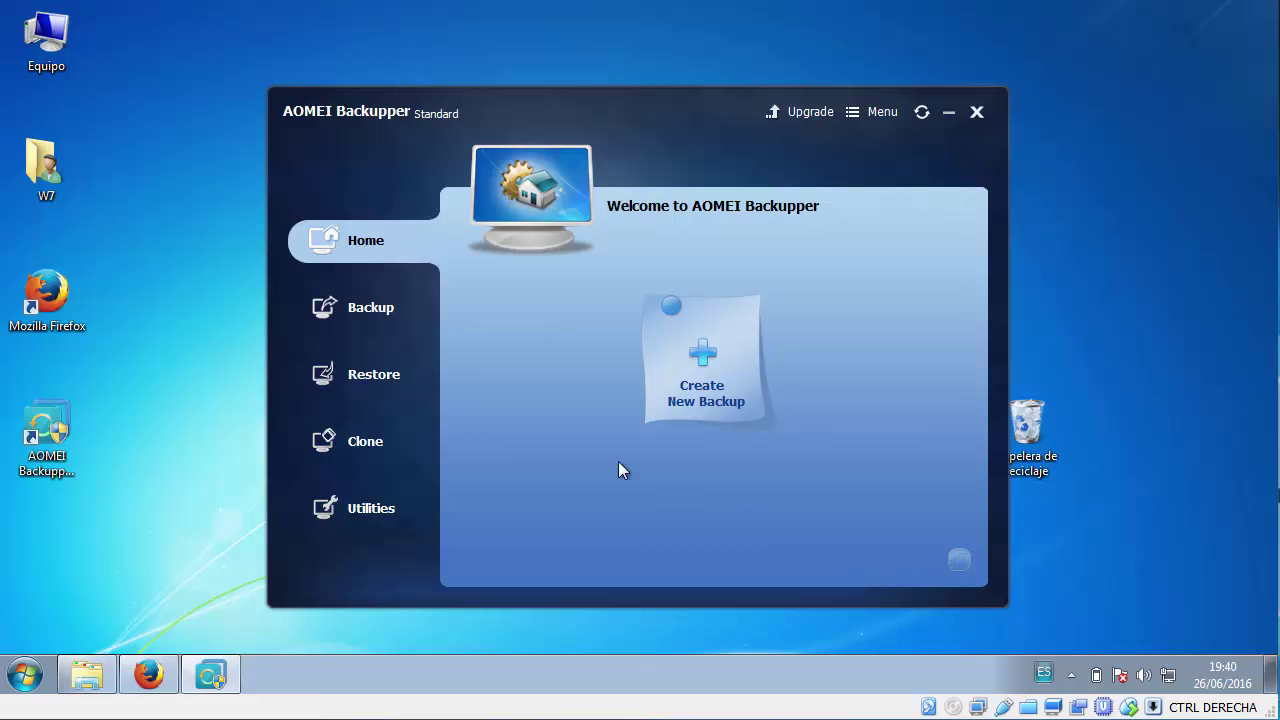
# Step: Examine the available backup types, from System Backup to File Sync, and return to the home page
pyautogui.click(360, 306)
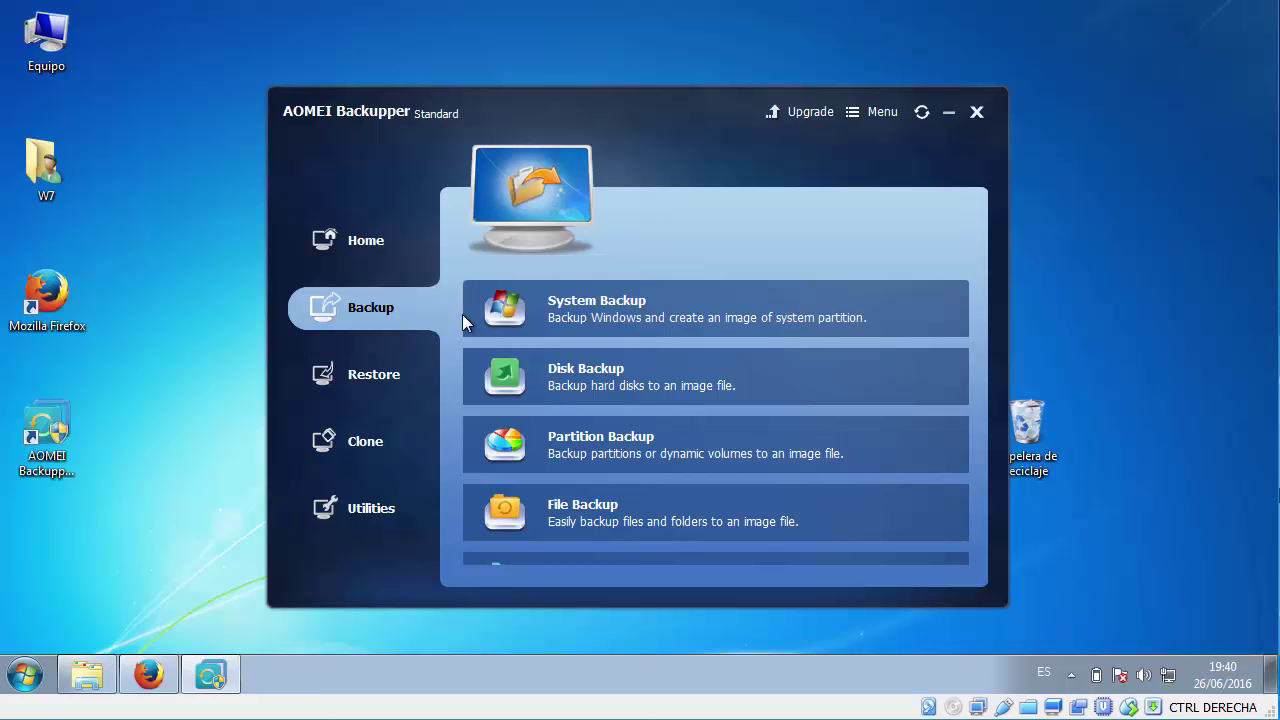
pyautogui.click(686, 379)
pyautogui.click(366, 312)
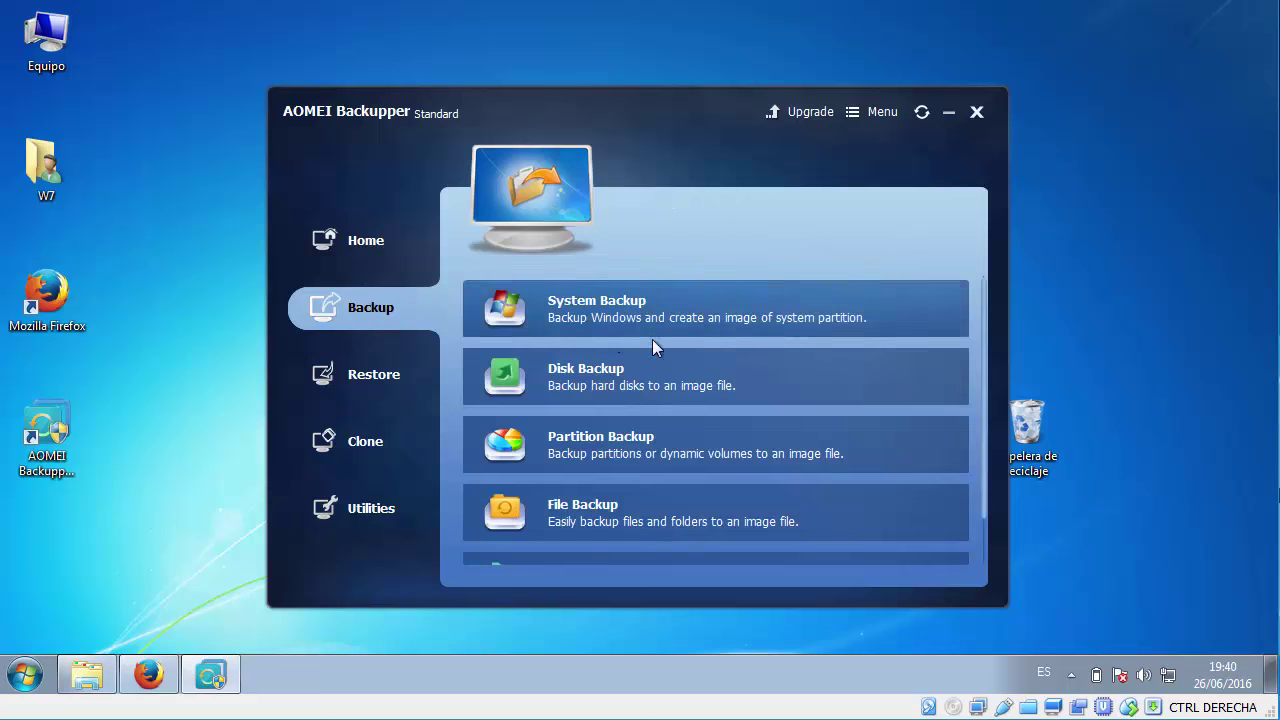
pyautogui.scroll(-1, 679, 438)
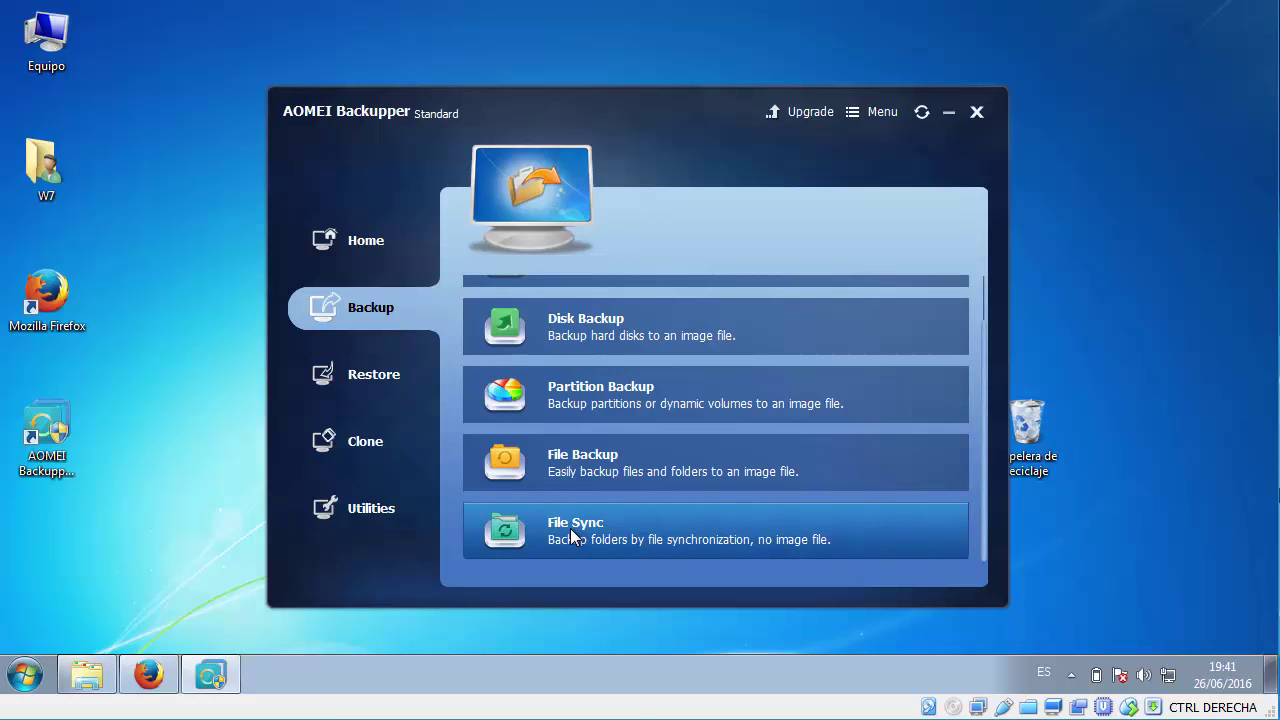
pyautogui.click(352, 235)
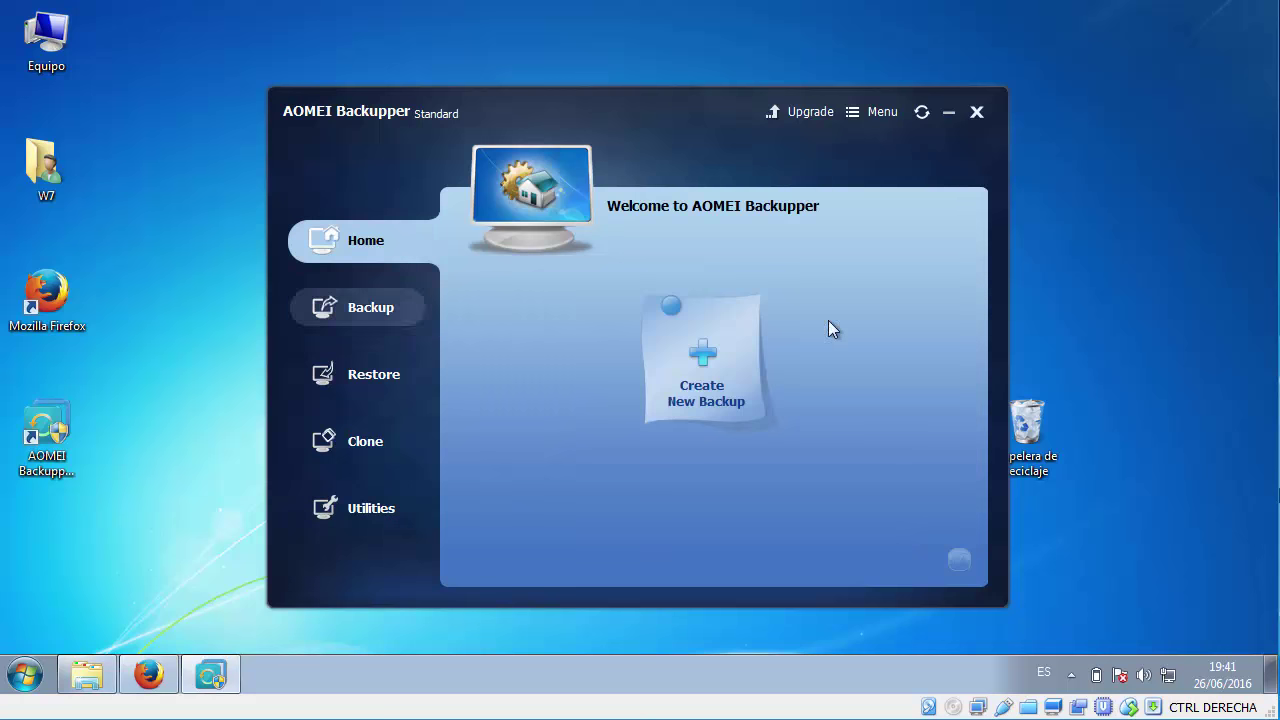
pyautogui.click(696, 351)
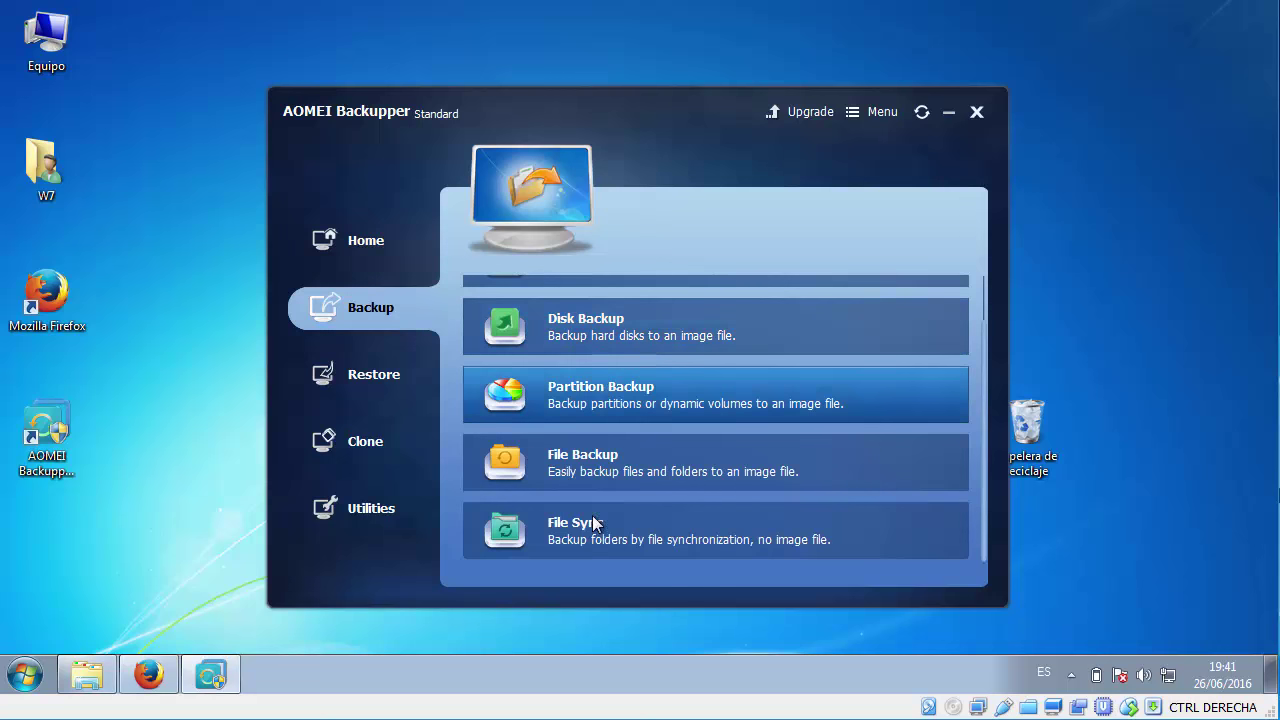
pyautogui.click(529, 522)
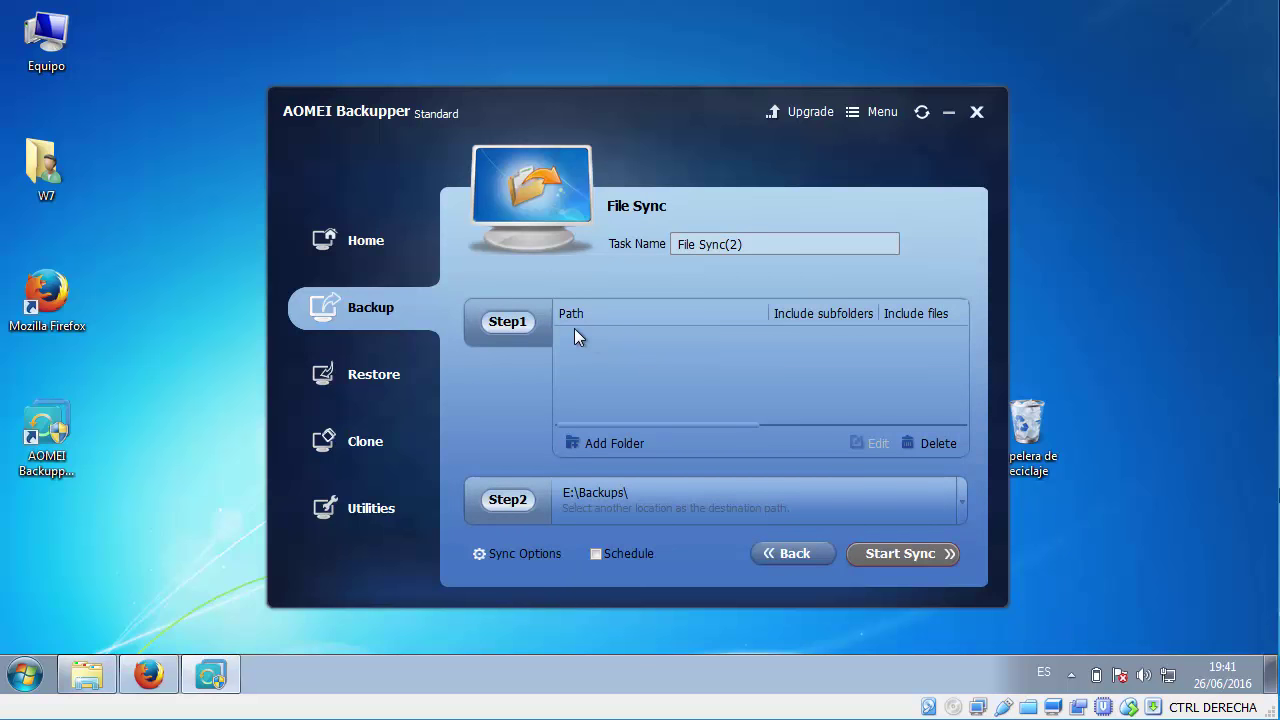
pyautogui.click(384, 246)
# Step: Create a new File Sync backup task and name it Respaldo
pyautogui.click(697, 362)
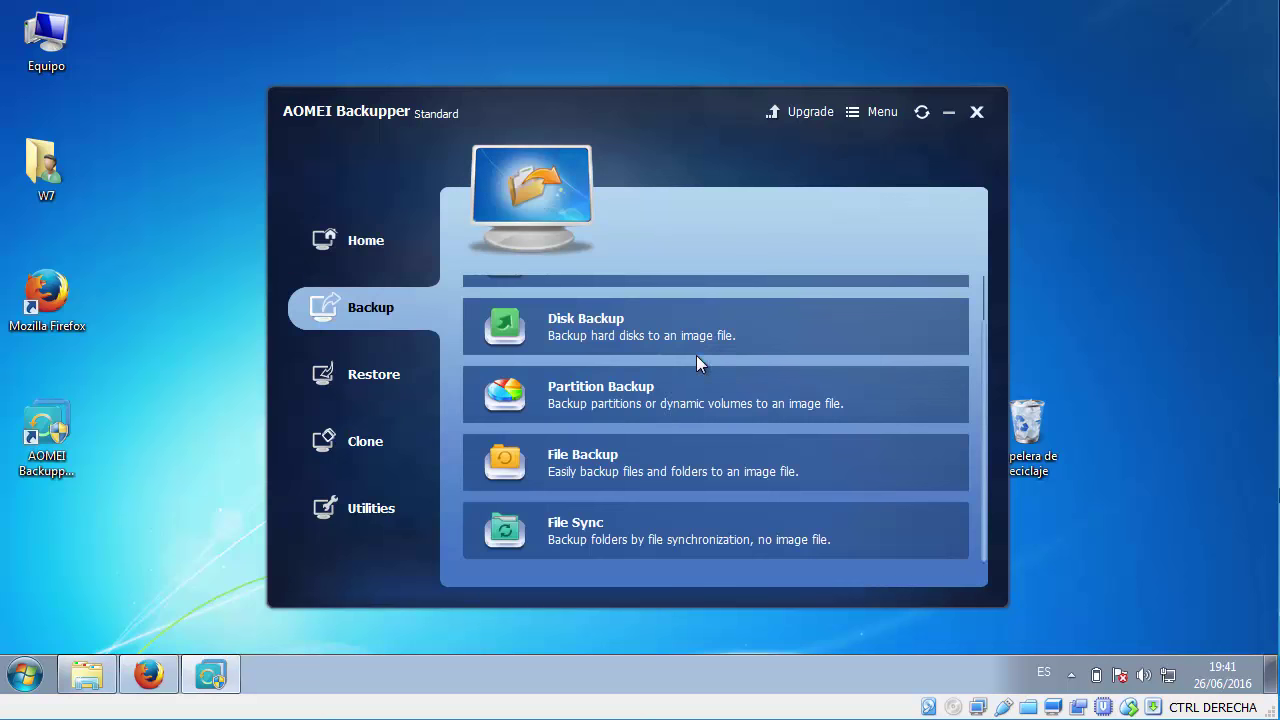
pyautogui.click(580, 530)
pyautogui.moveTo(757, 249); pyautogui.dragTo(617, 243)
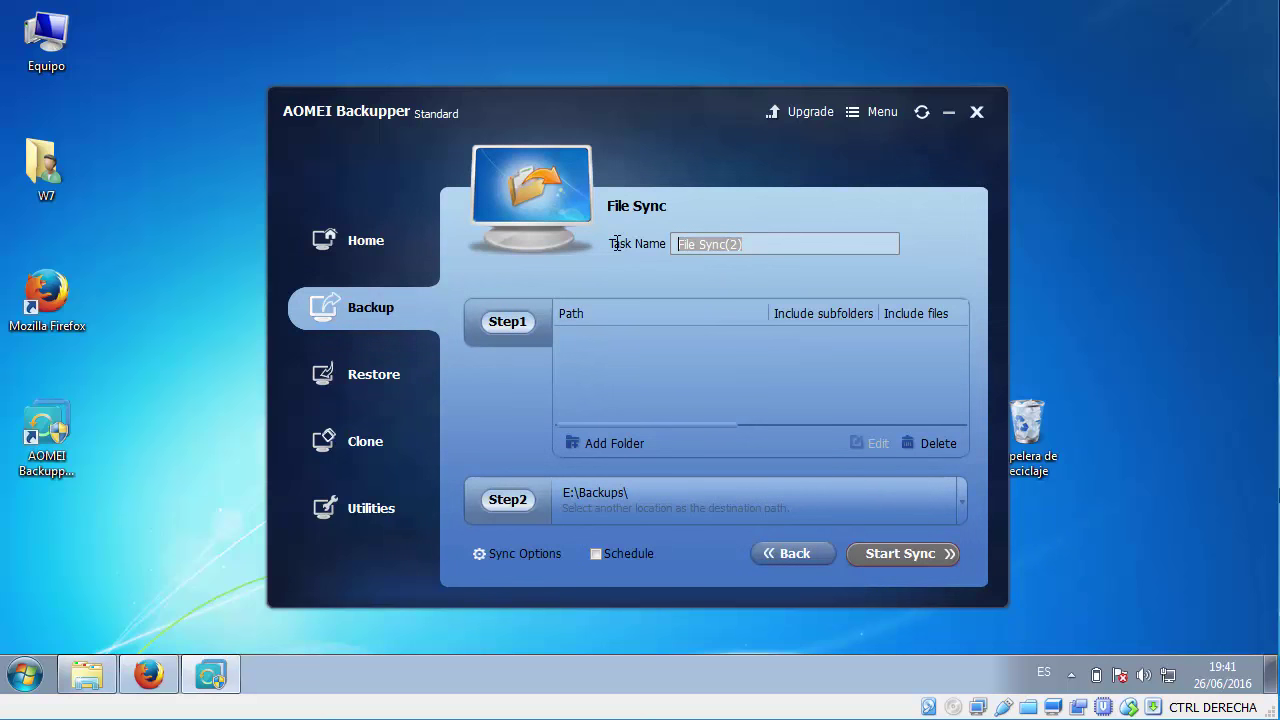
pyautogui.write('Respaldo')
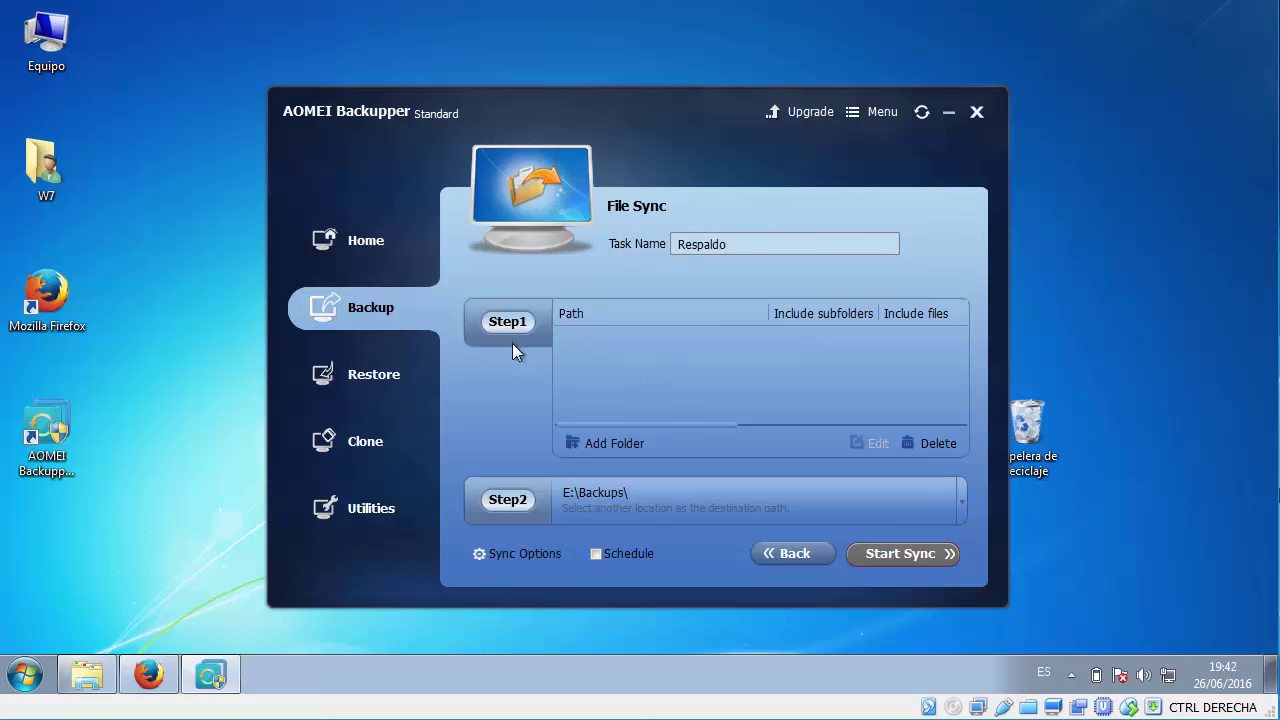
# Step: Add the user folder C:\Users\W7, including its subfolders, as the folder to sync
pyautogui.click(585, 443)
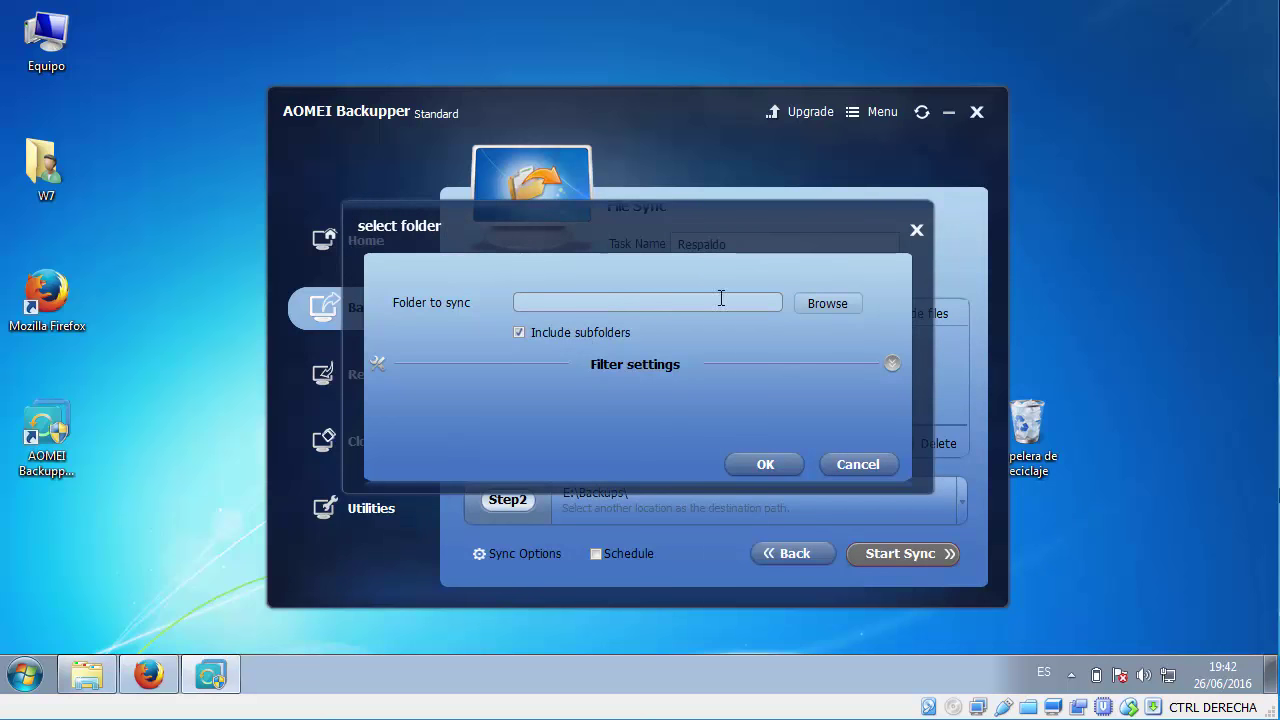
pyautogui.click(826, 301)
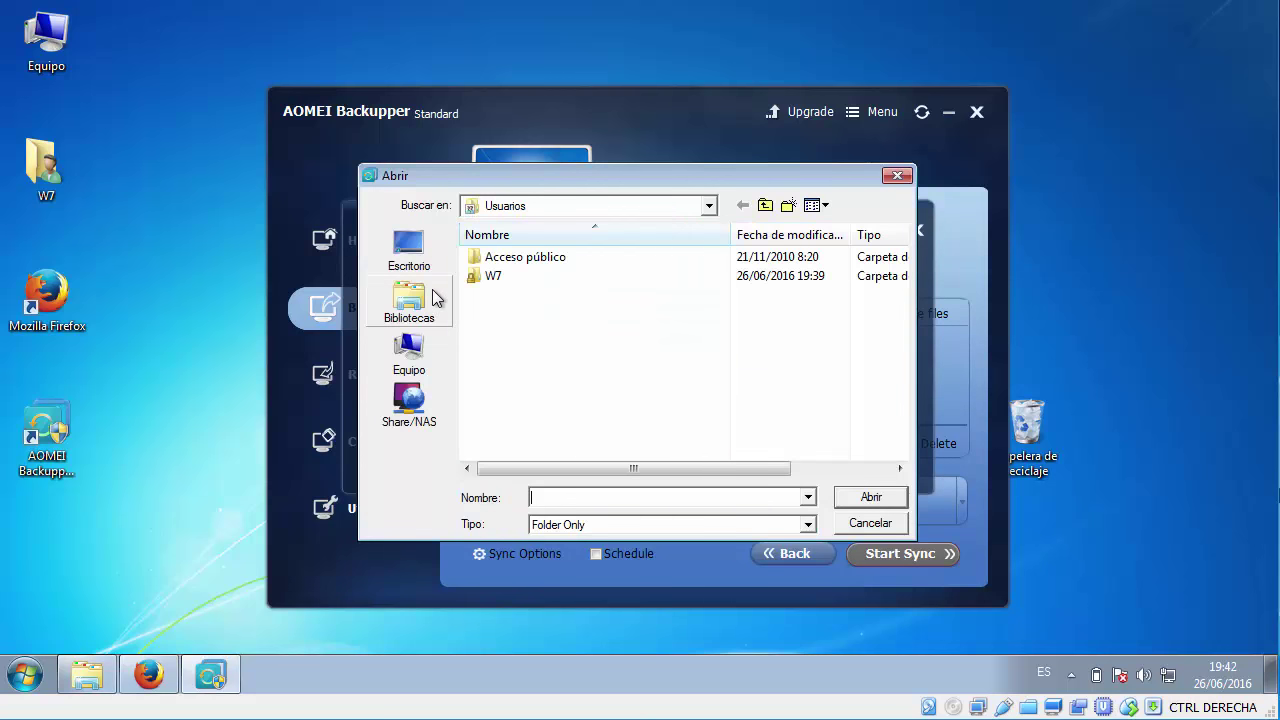
pyautogui.click(408, 252)
pyautogui.click(520, 310)
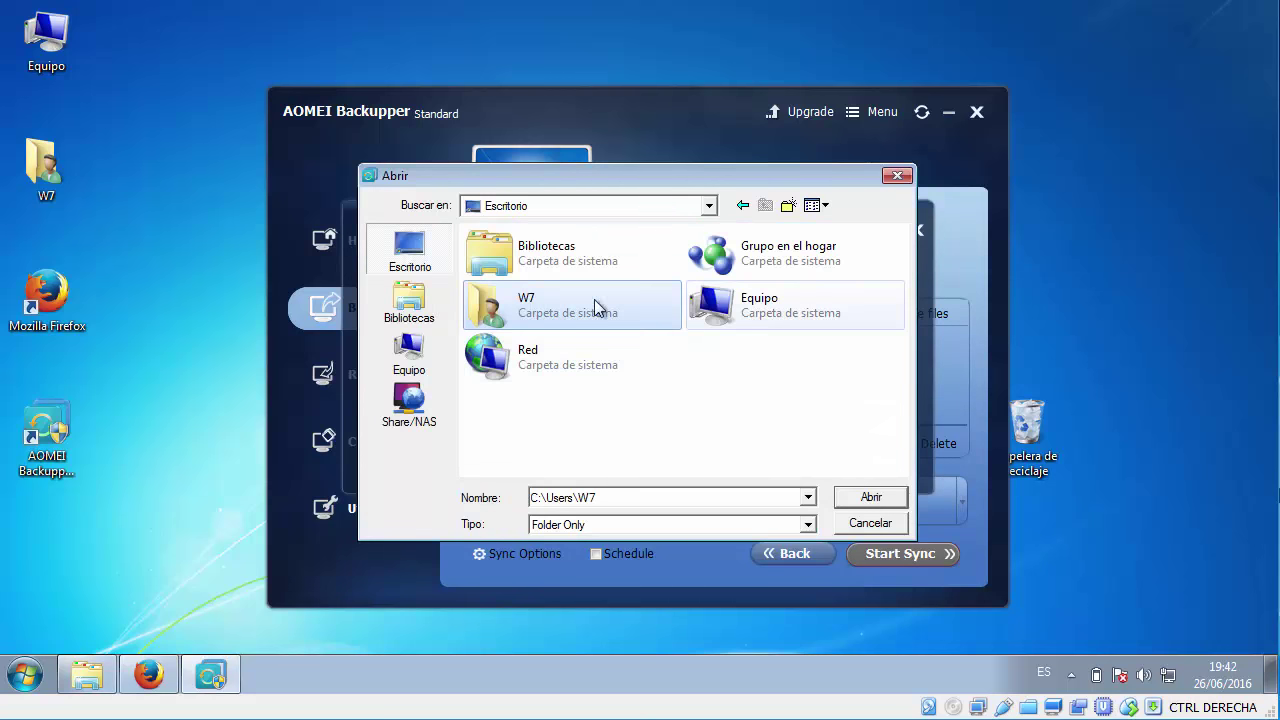
pyautogui.click(872, 497)
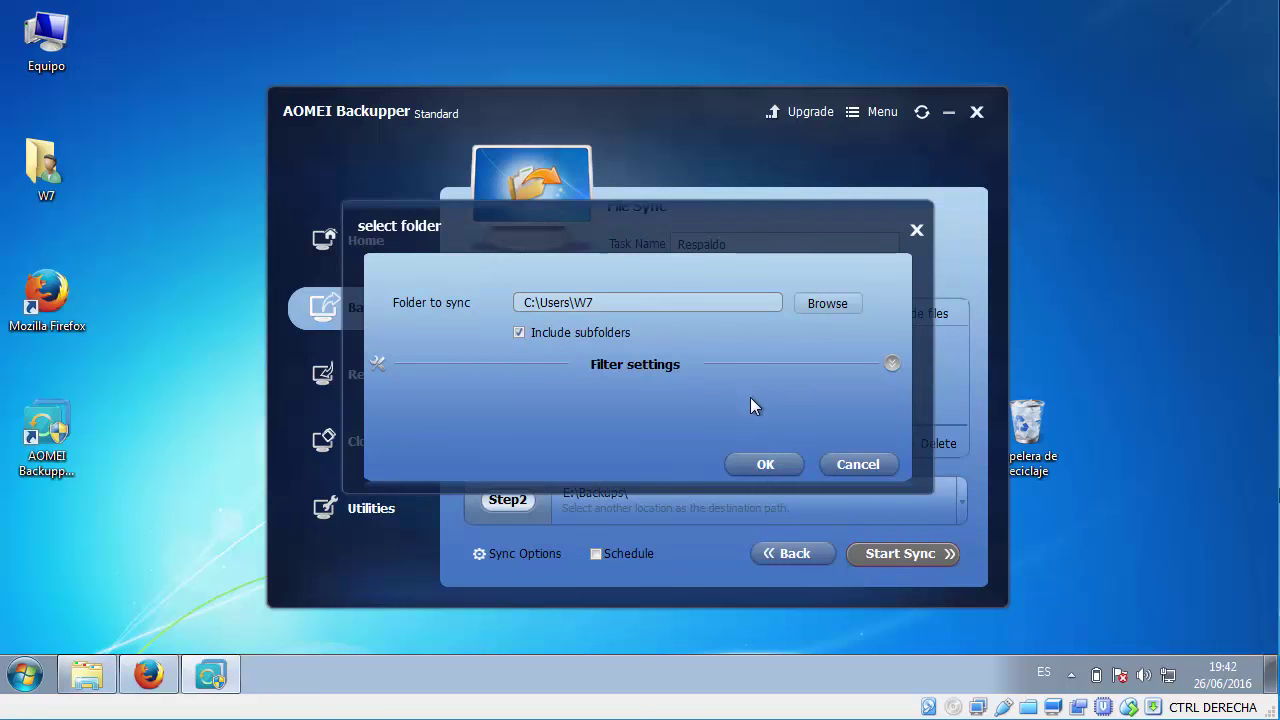
pyautogui.click(765, 465)
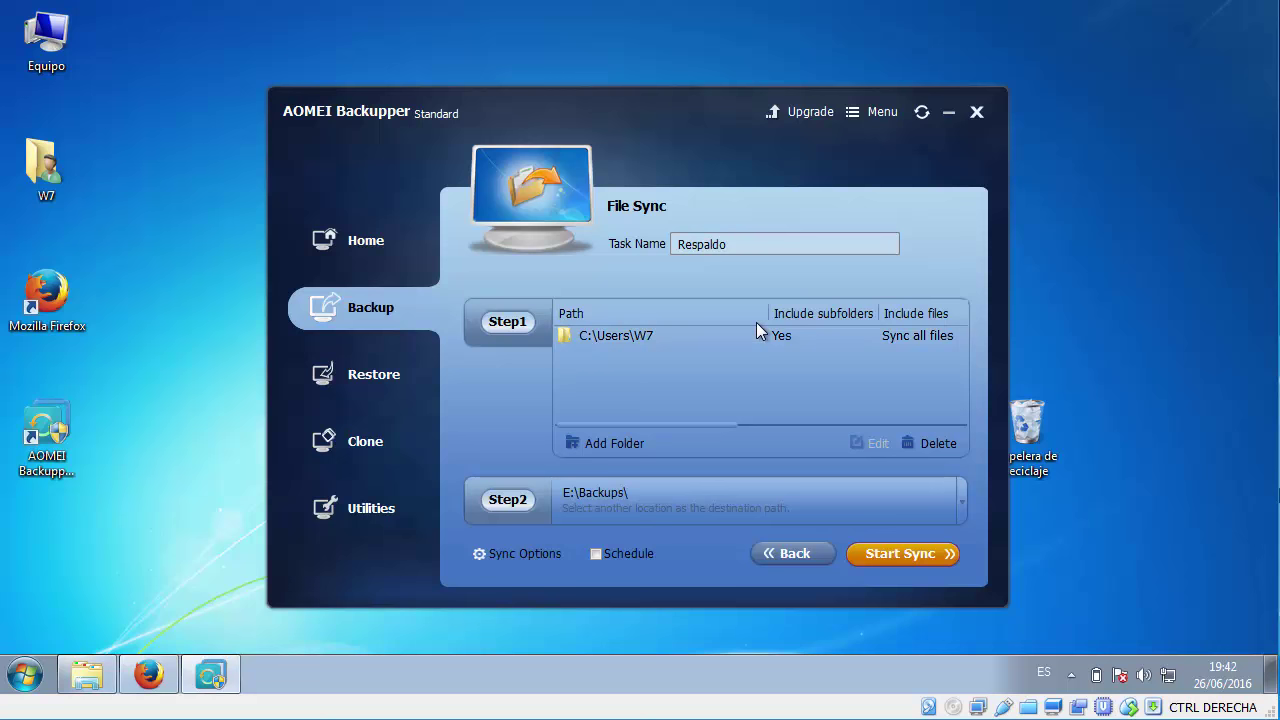
# Step: Set the sync destination to the Backups folder on the Datos (E:) drive
pyautogui.click(508, 500)
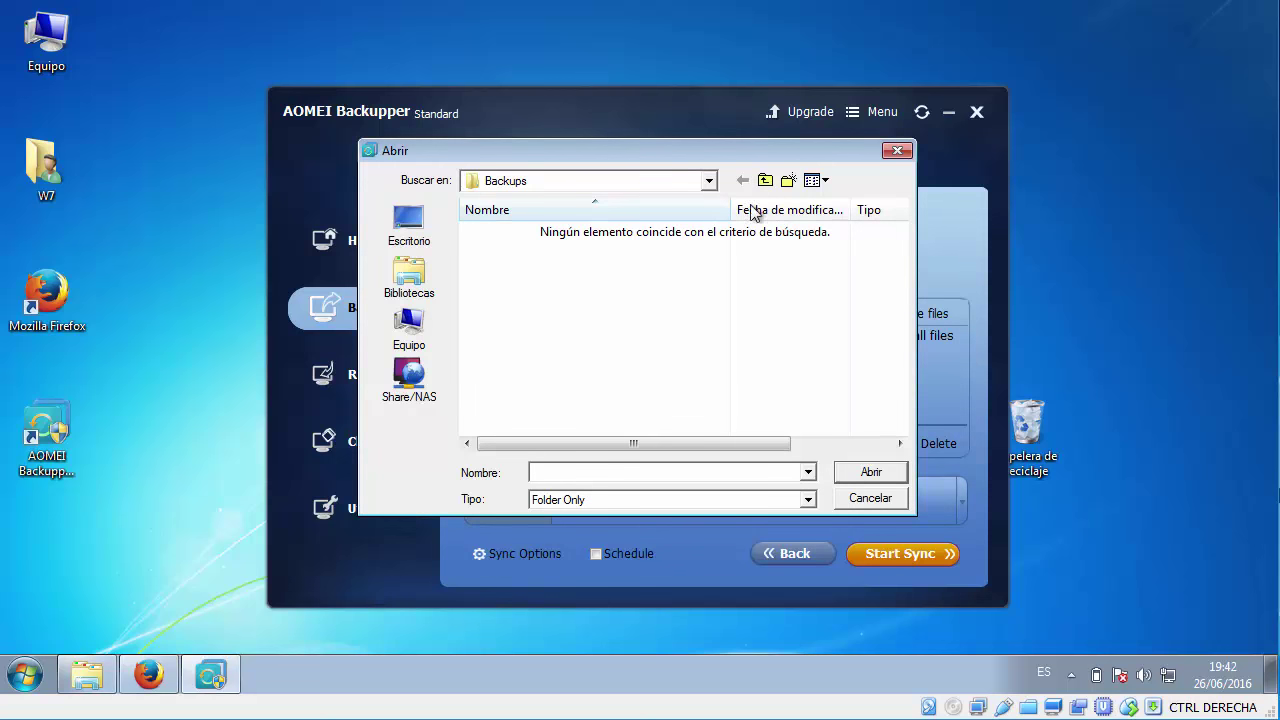
pyautogui.click(710, 182)
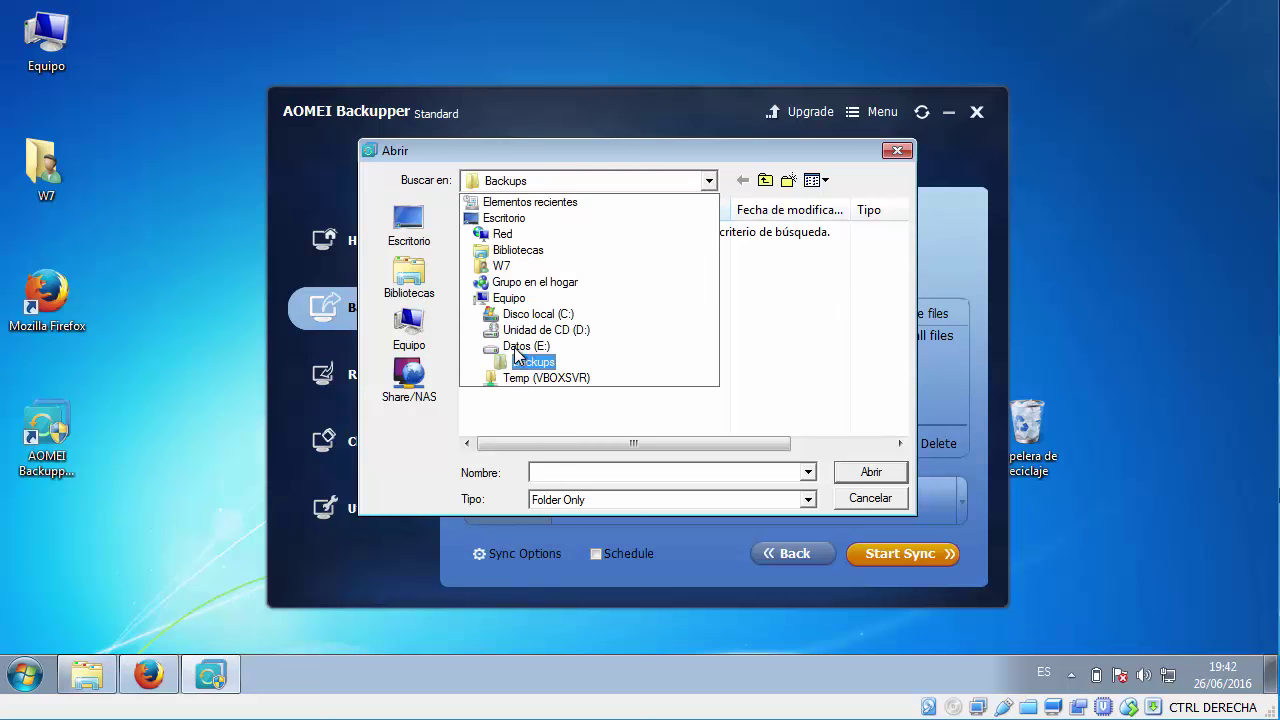
pyautogui.click(525, 346)
pyautogui.doubleClick(489, 233)
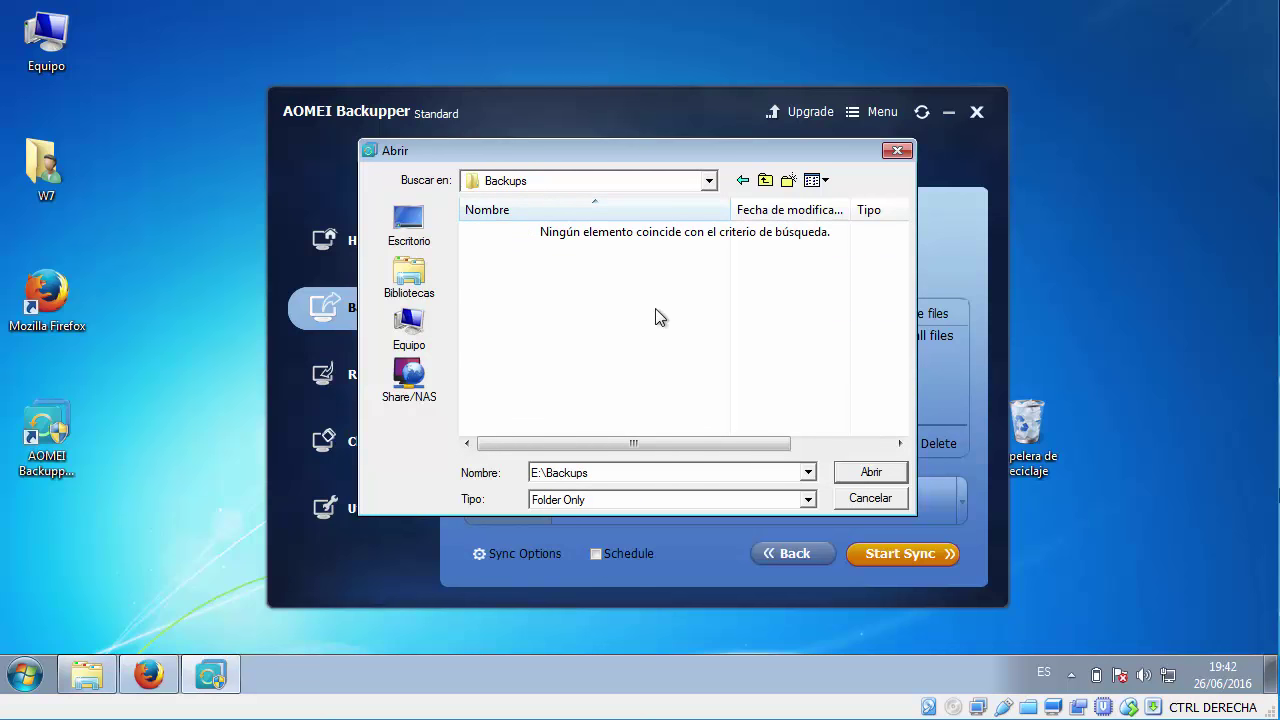
pyautogui.click(884, 473)
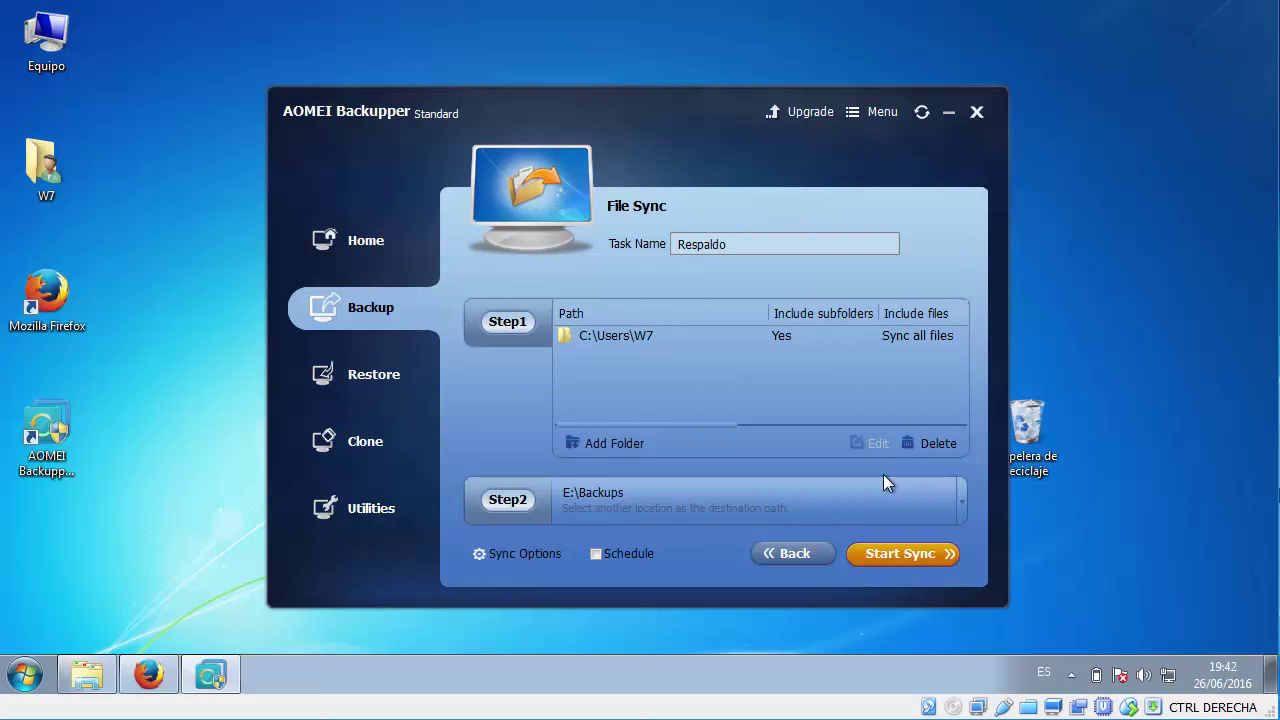
# Step: Examine the sync options and the daily, weekly and monthly schedule settings for the Respaldo task
pyautogui.click(485, 554)
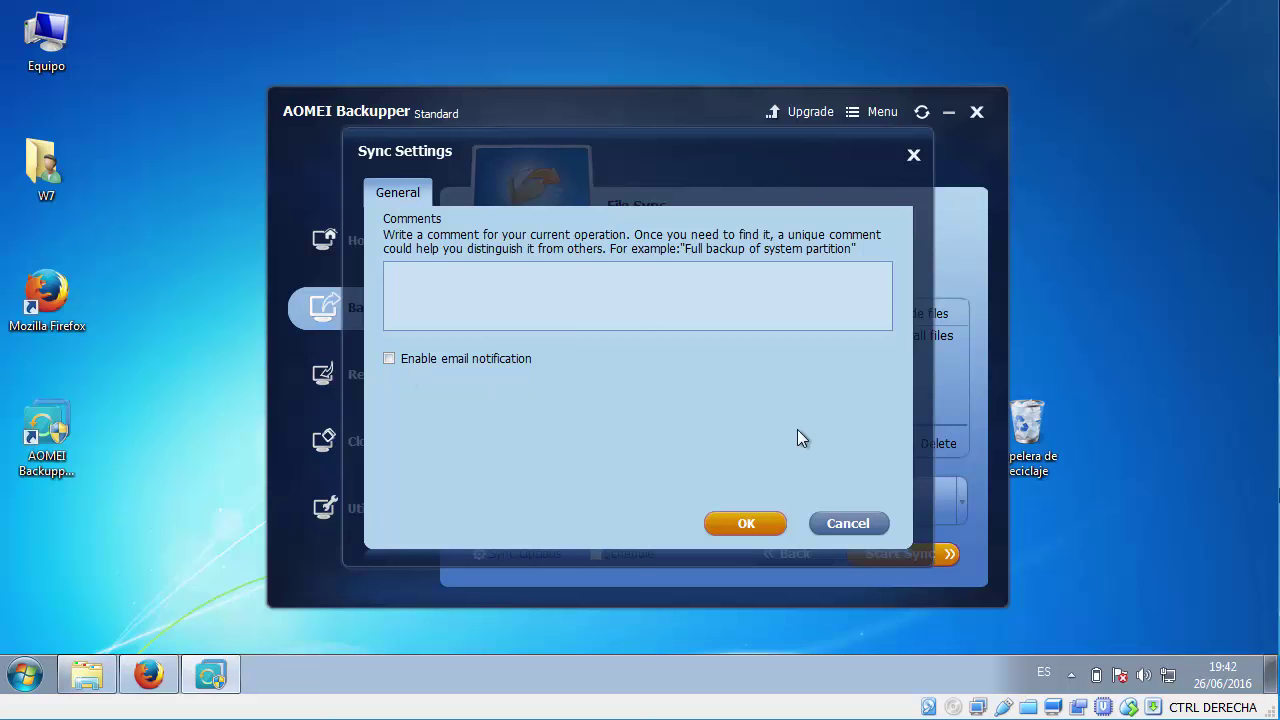
pyautogui.click(849, 523)
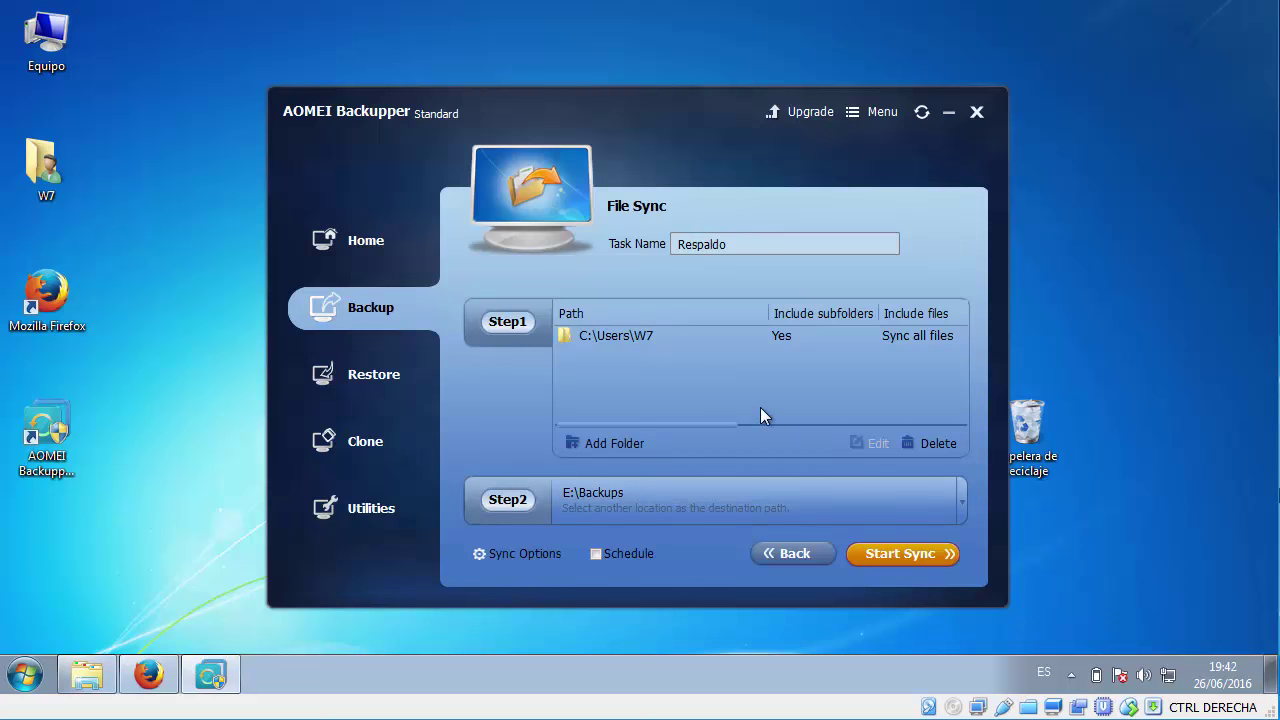
pyautogui.click(627, 553)
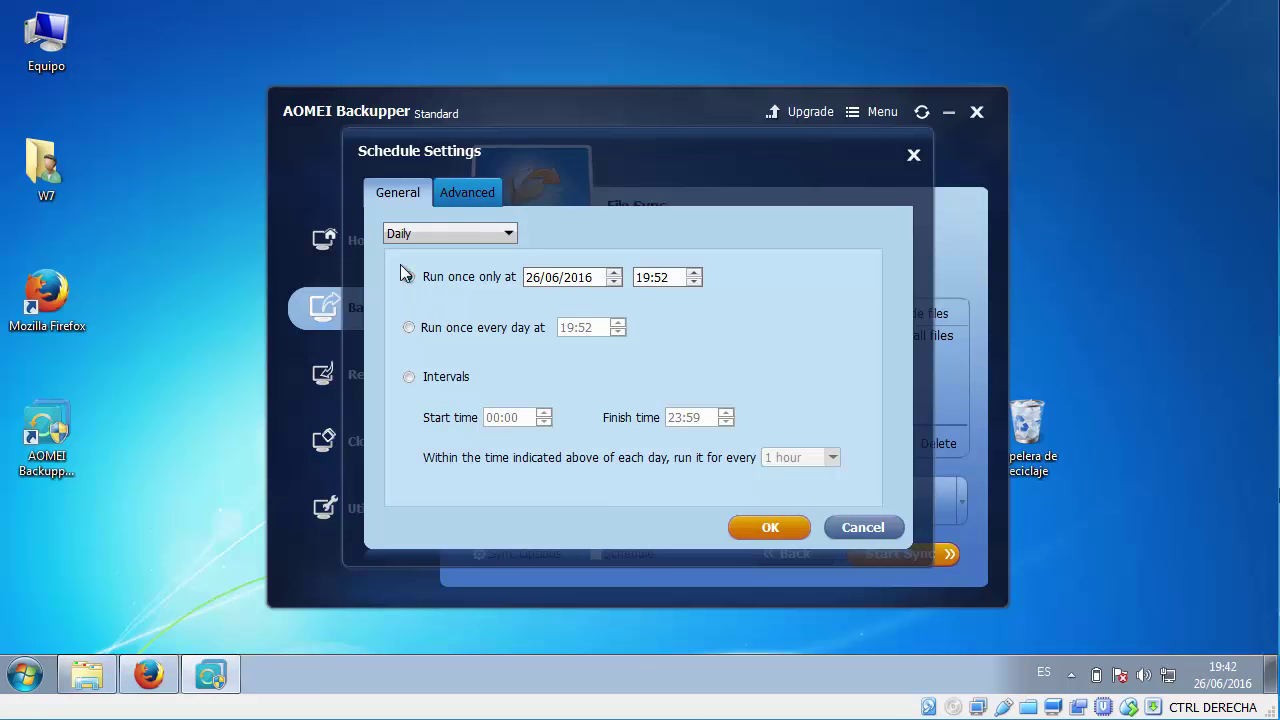
pyautogui.click(440, 234)
pyautogui.click(451, 263)
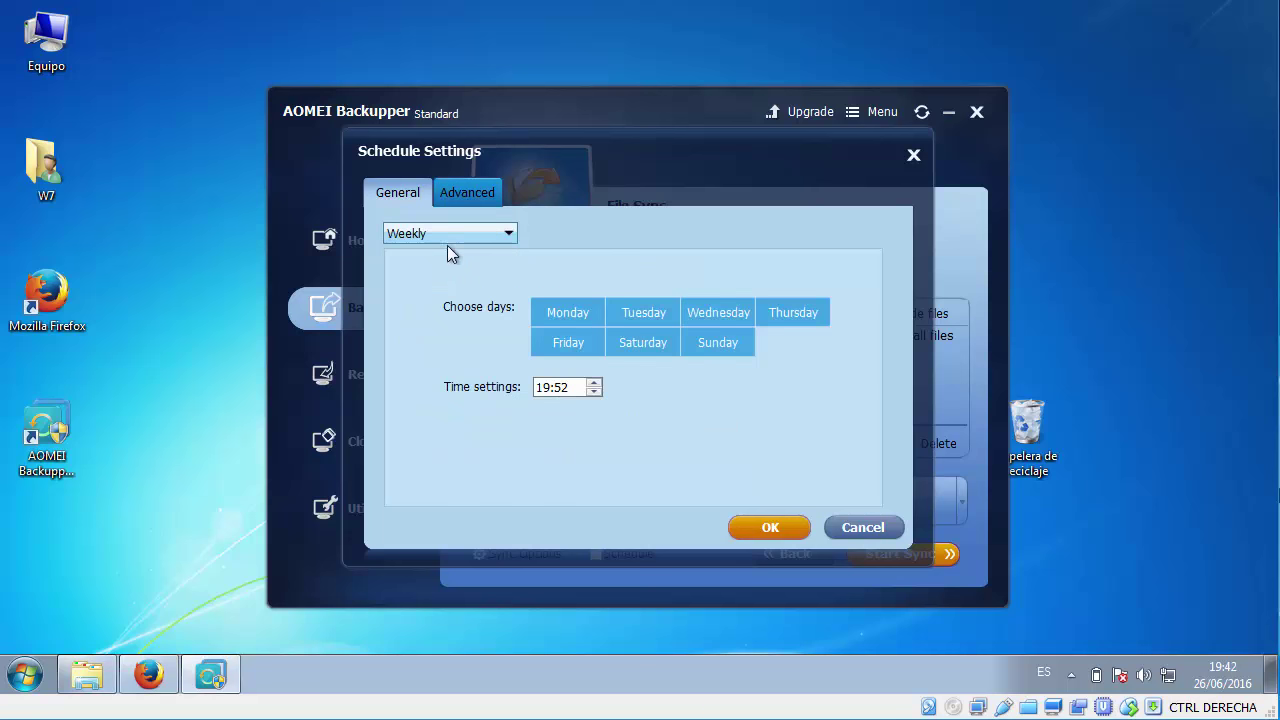
pyautogui.click(447, 236)
pyautogui.click(435, 279)
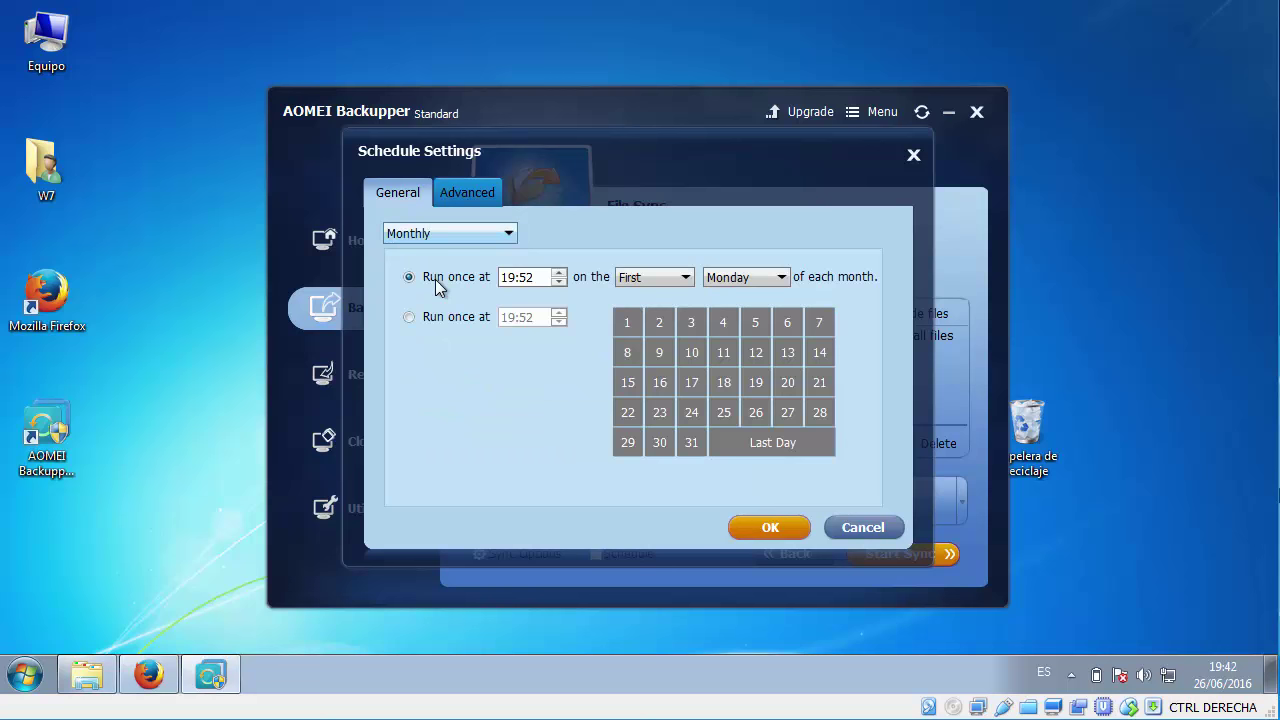
pyautogui.click(506, 234)
pyautogui.click(440, 251)
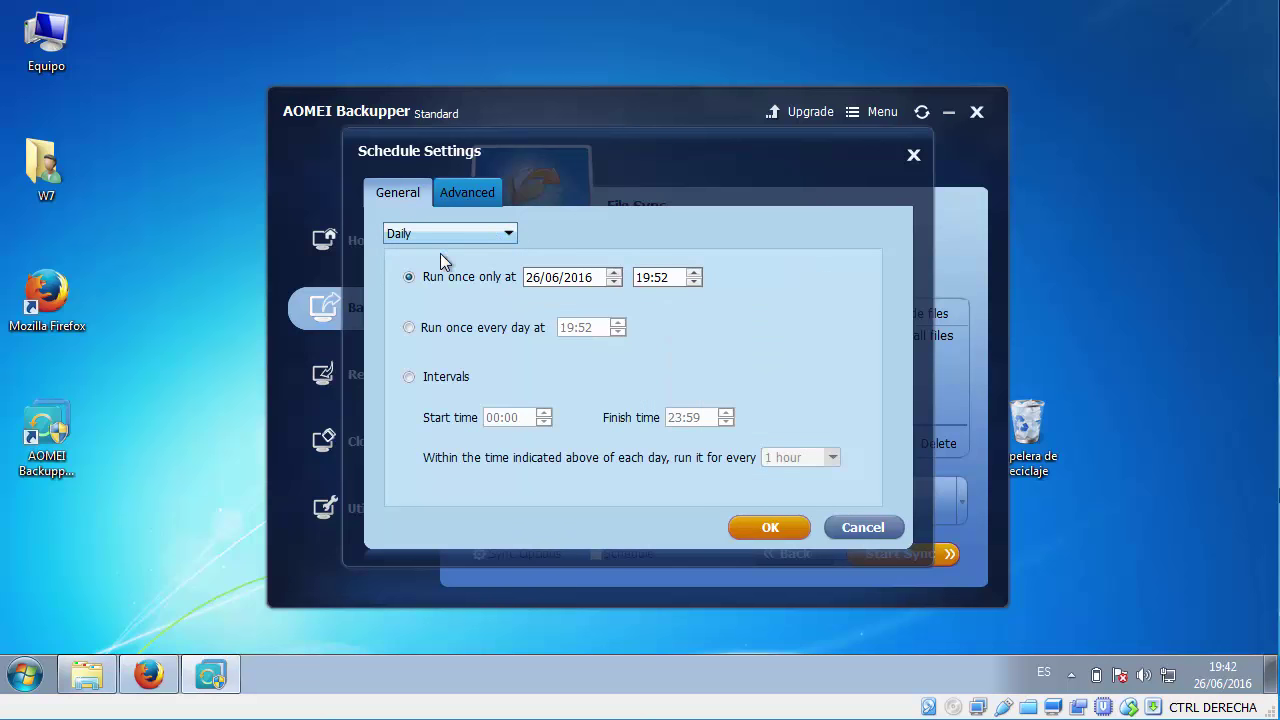
# Step: Examine the advanced options for running scheduled tasks, including Windows Task Scheduler without the service, and discard the schedule settings
pyautogui.click(478, 193)
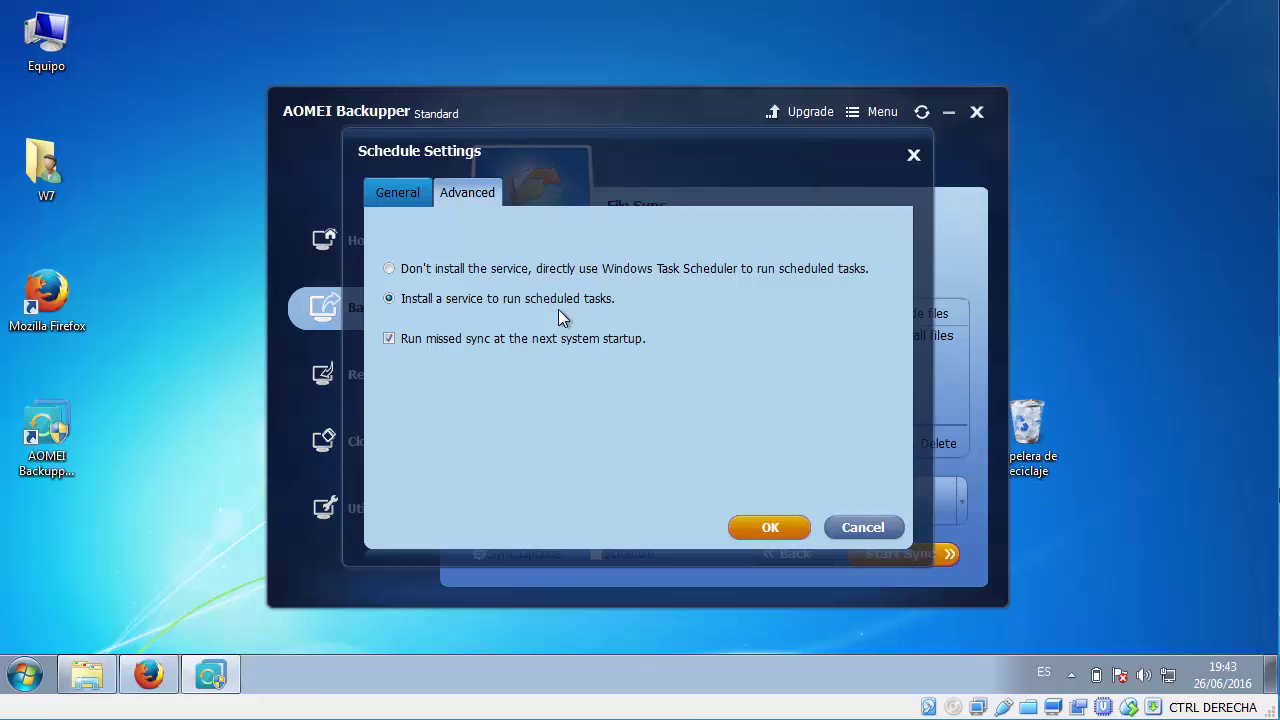
pyautogui.click(389, 269)
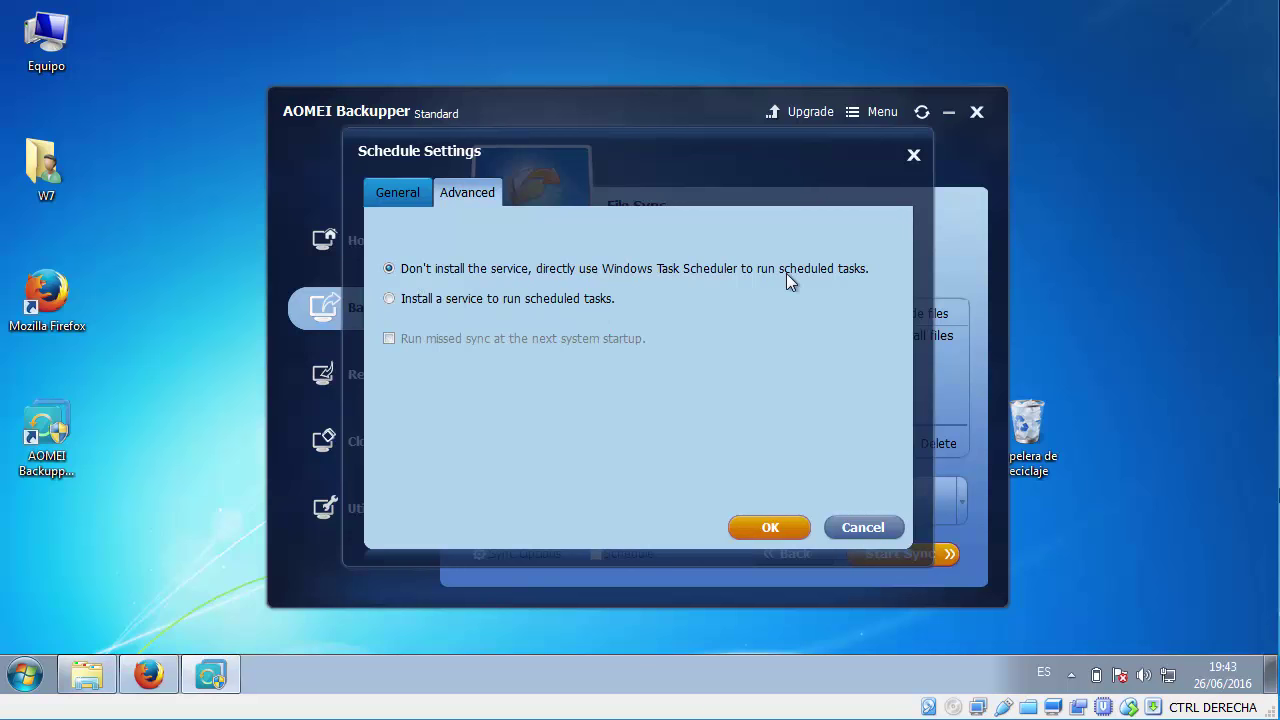
pyautogui.click(398, 196)
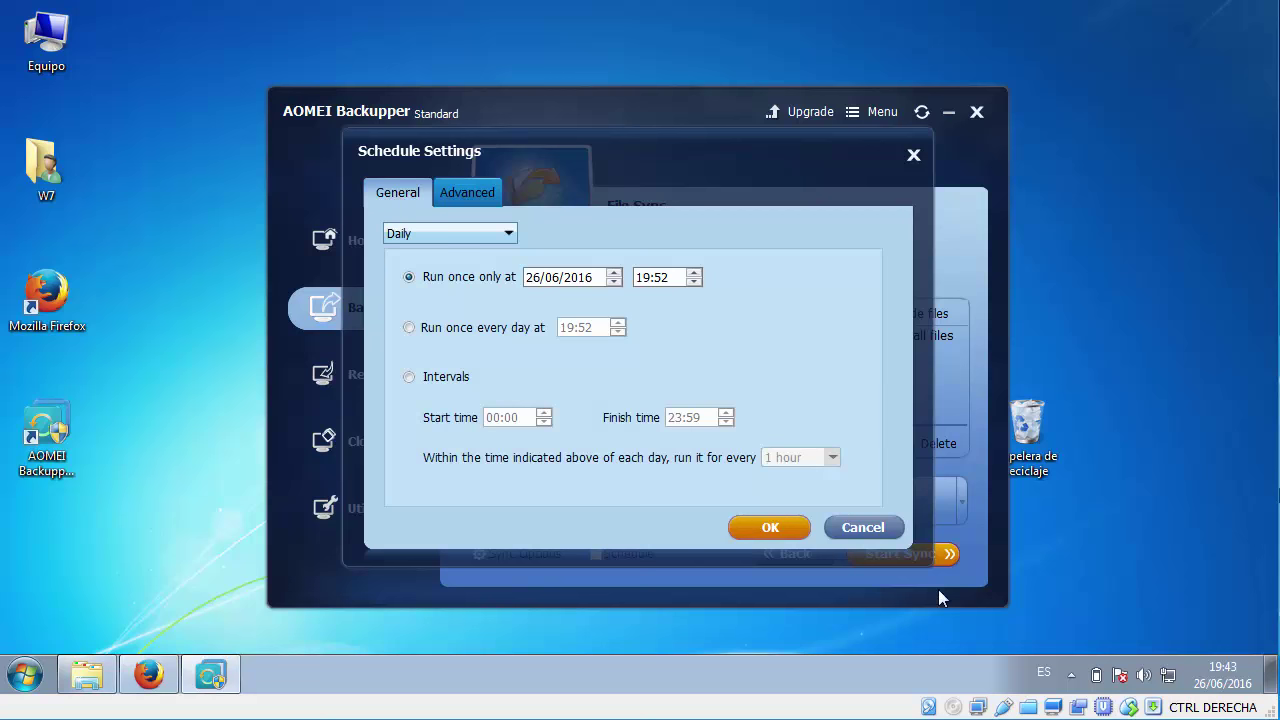
pyautogui.click(866, 527)
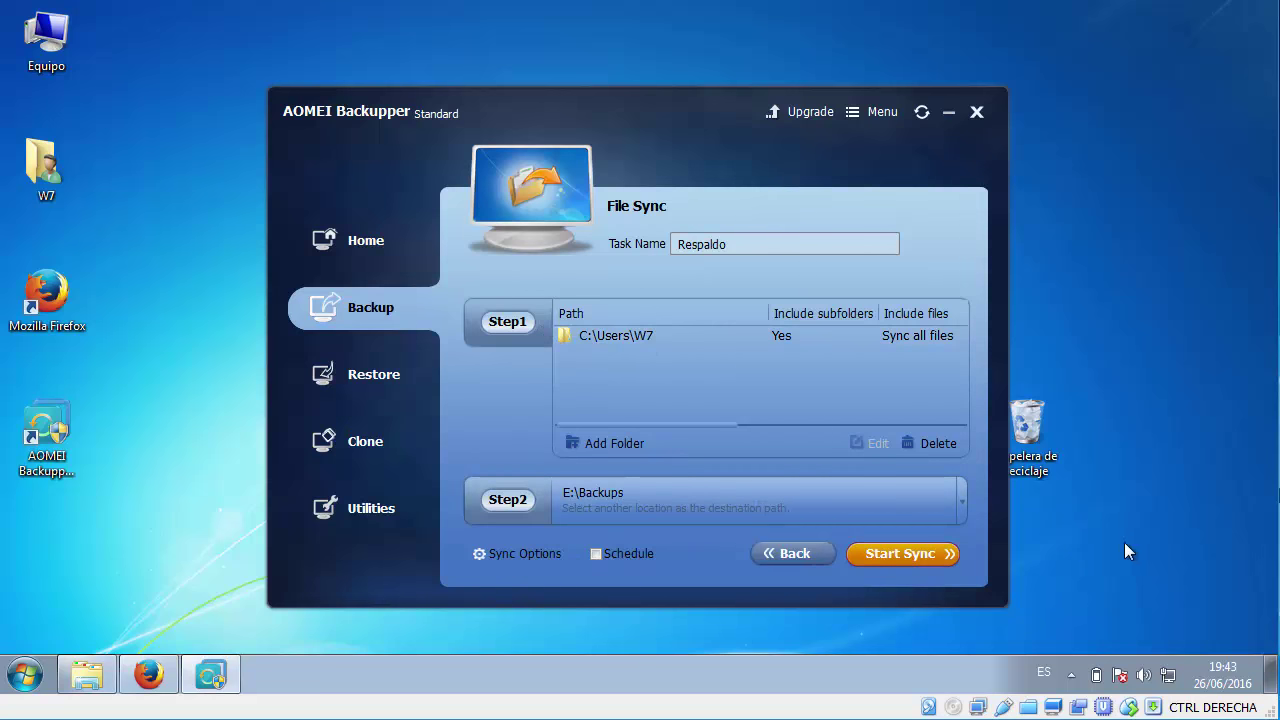
# Step: Run the Respaldo file sync and finish it to return to the home page
pyautogui.click(916, 554)
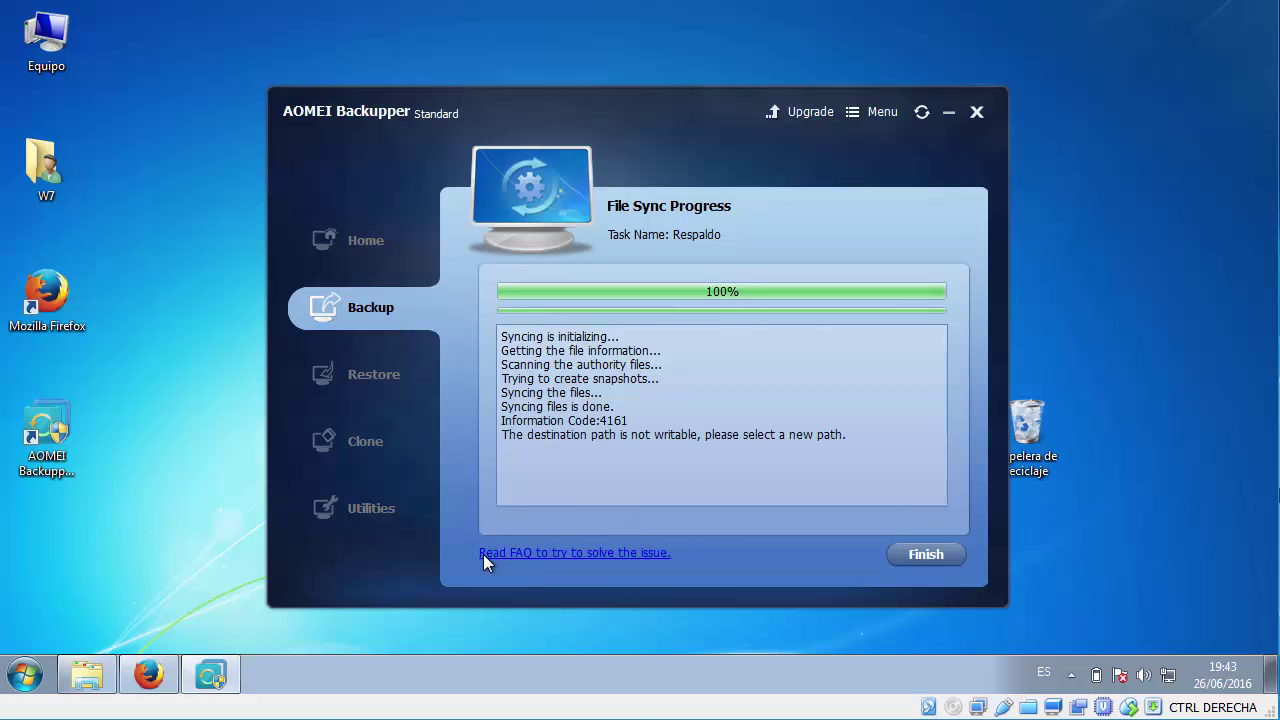
pyautogui.click(906, 548)
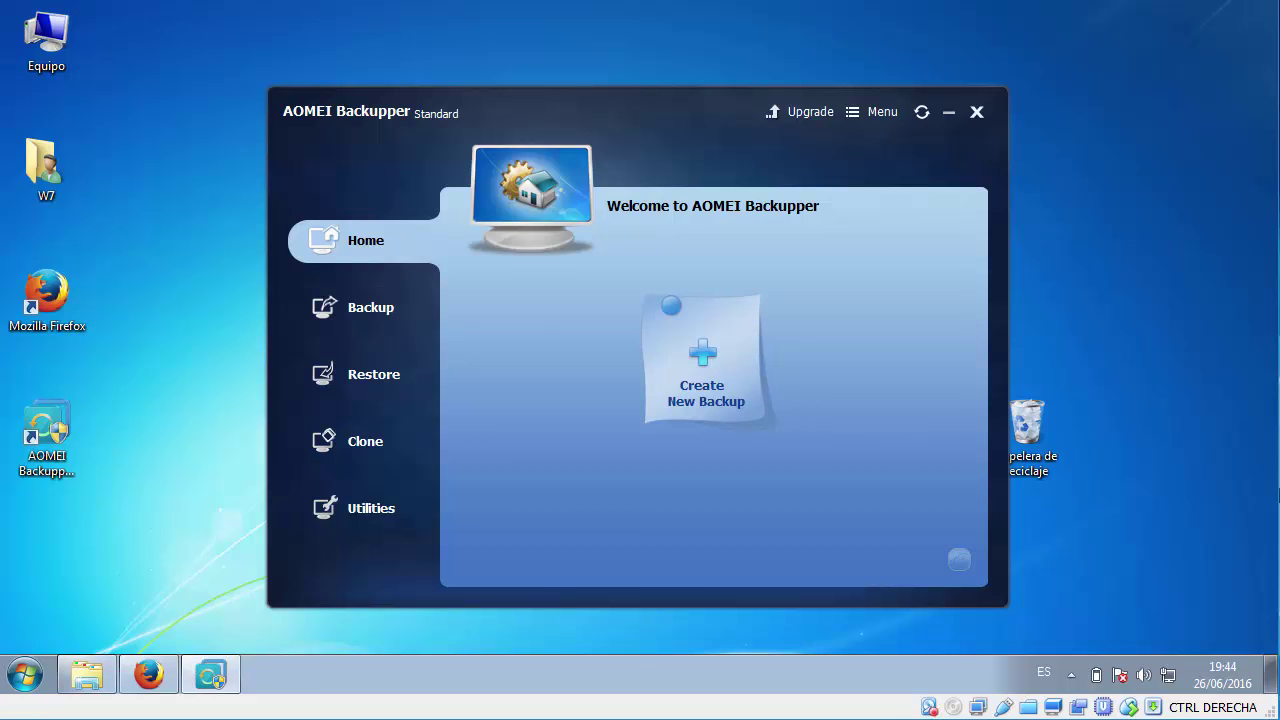
# Step: Inspect the synced files in E:\Backups\Respaldo\W7 and compare them with the original W7 user folder
pyautogui.doubleClick(39, 50)
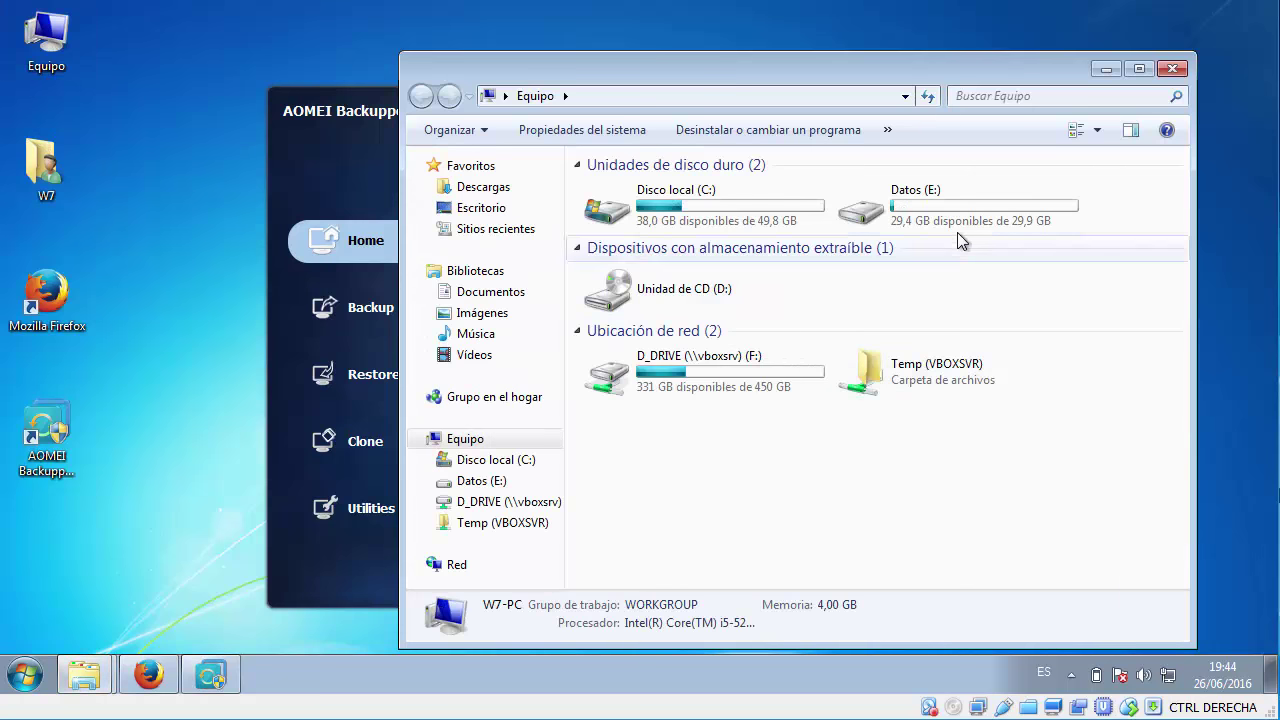
pyautogui.doubleClick(951, 218)
pyautogui.doubleClick(636, 193)
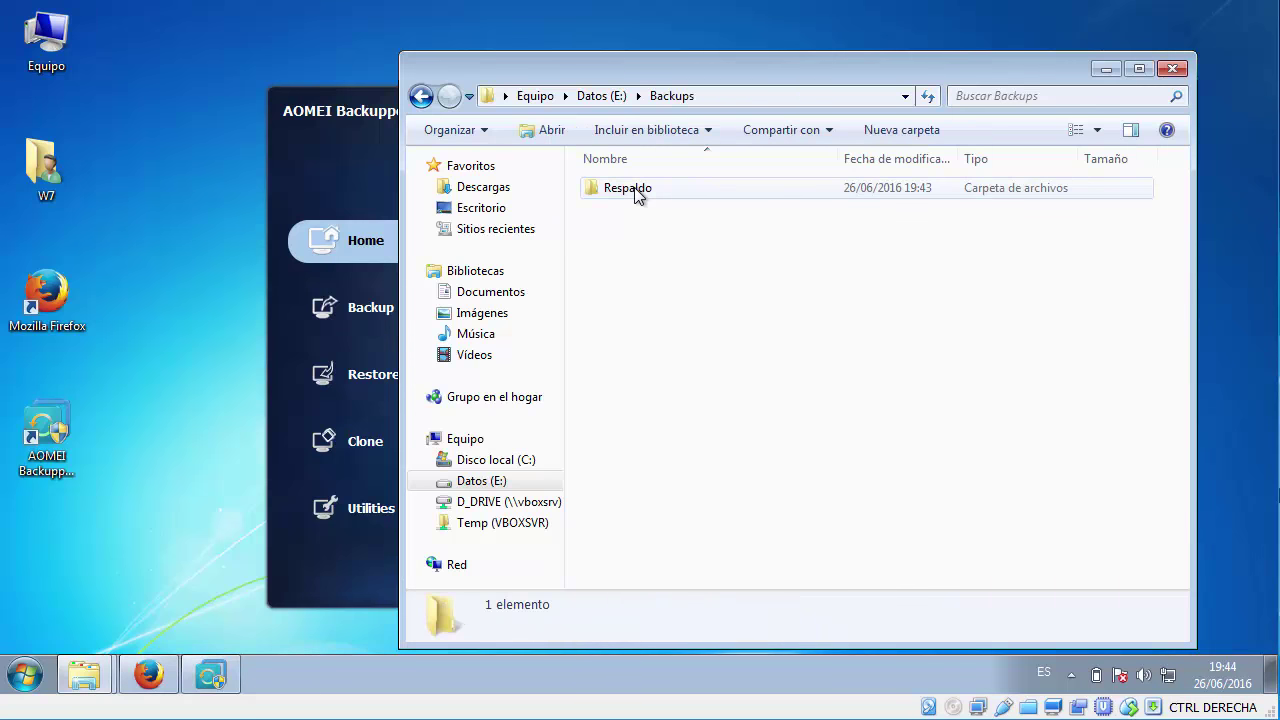
pyautogui.doubleClick(636, 190)
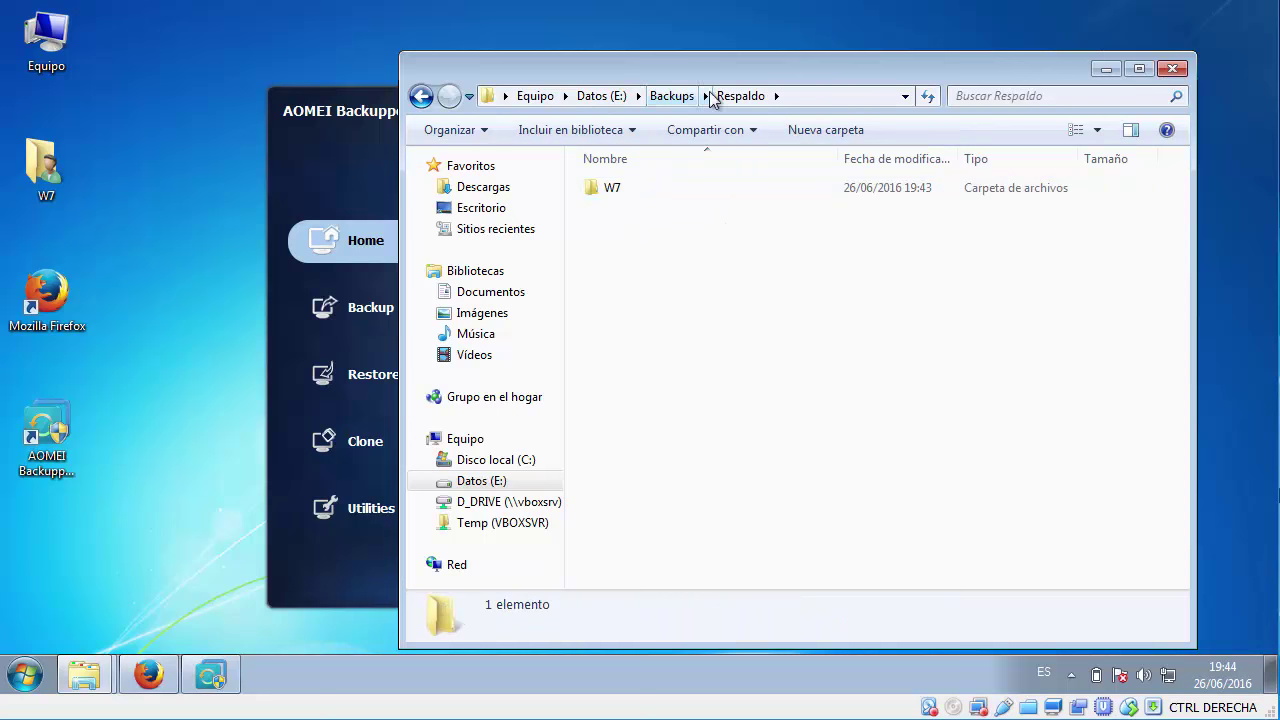
pyautogui.doubleClick(614, 189)
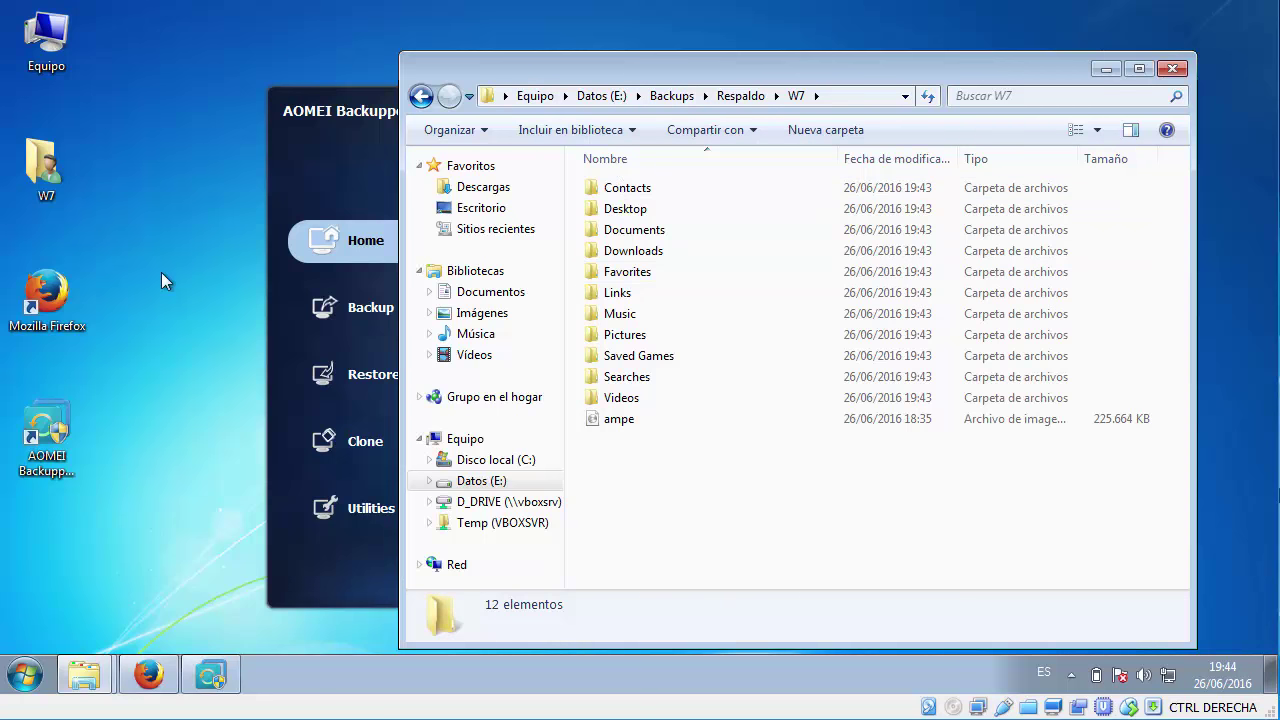
pyautogui.doubleClick(62, 168)
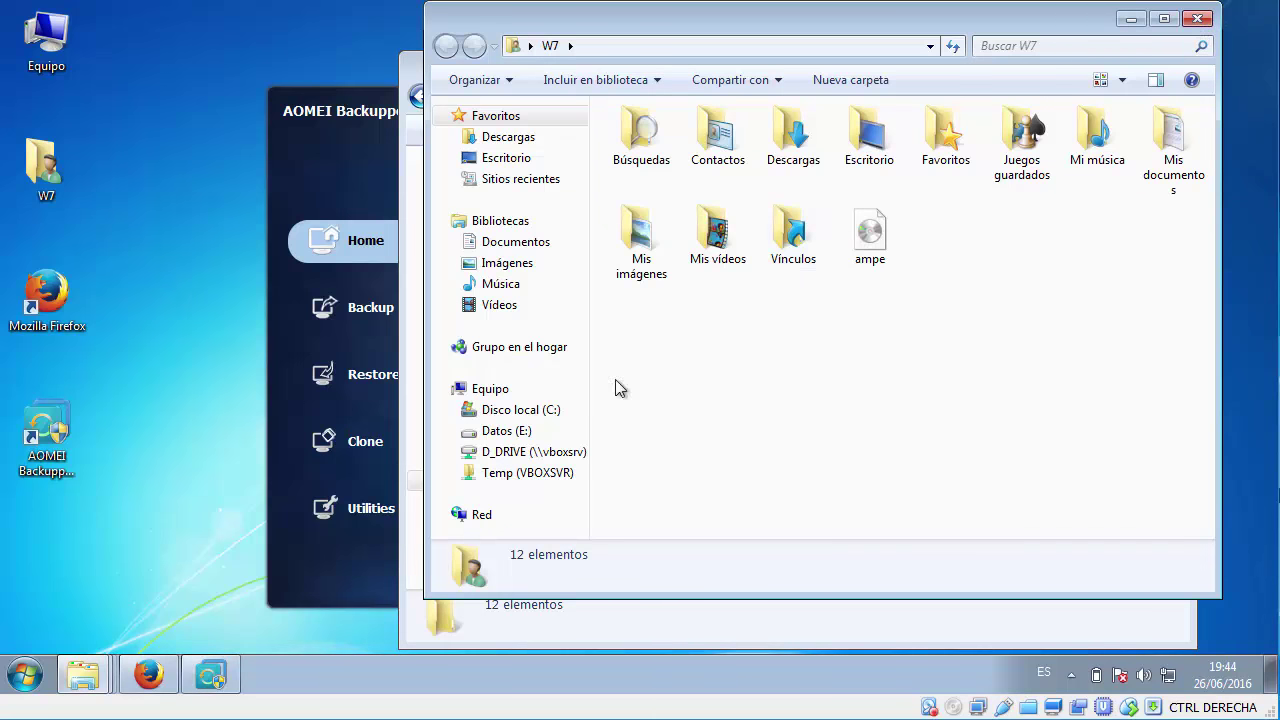
# Step: Return to AOMEI Backupper, create a new System Backup task and name it Backup_Windows
pyautogui.click(350, 126)
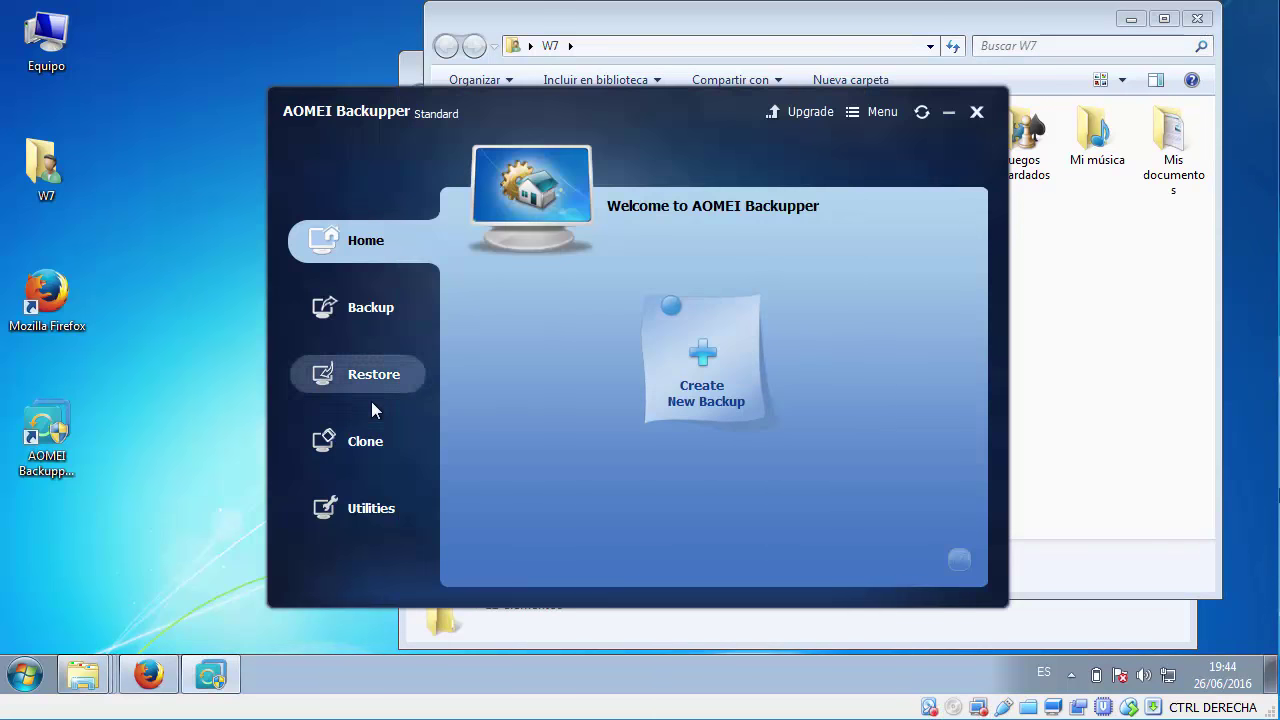
pyautogui.click(370, 307)
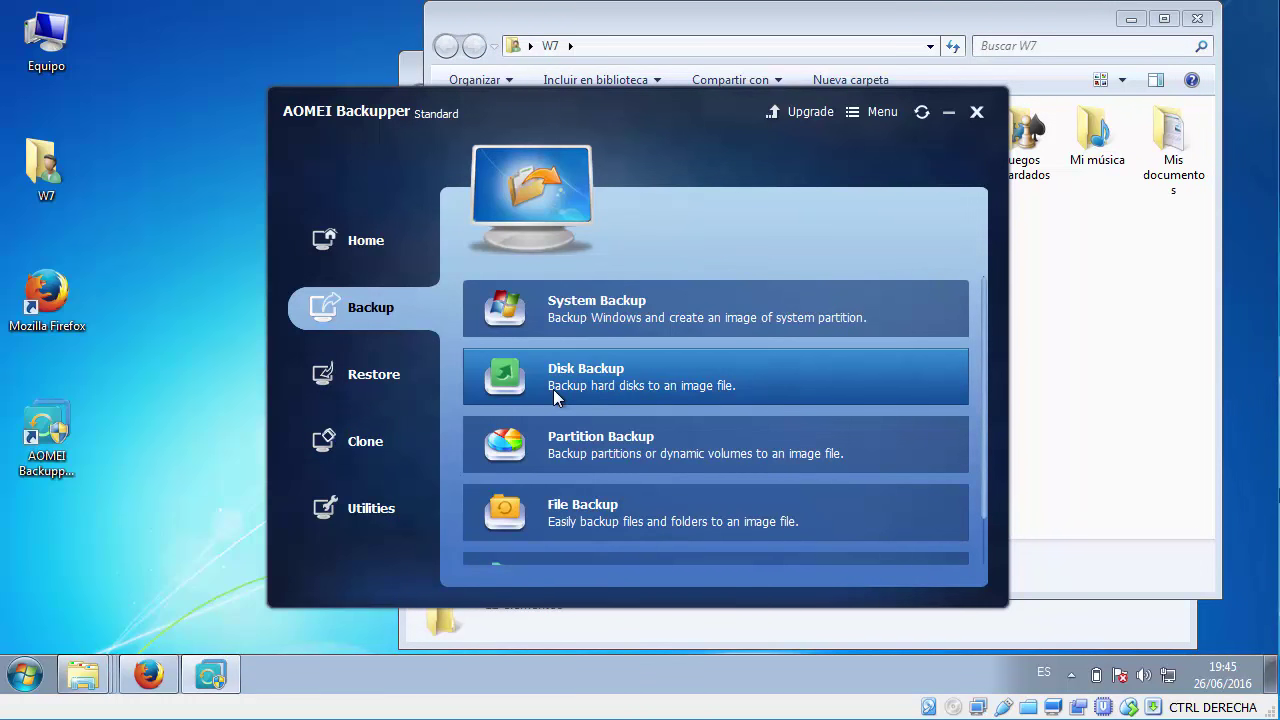
pyautogui.click(548, 328)
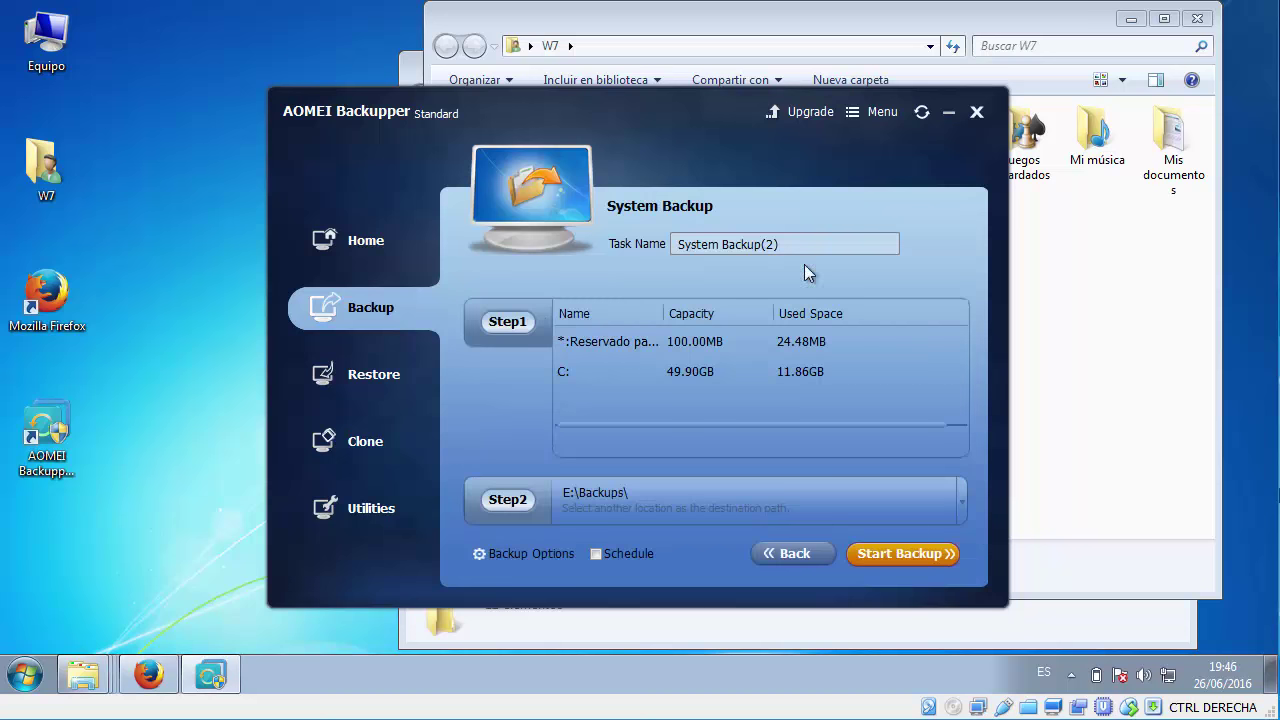
pyautogui.moveTo(805, 244); pyautogui.dragTo(610, 244)
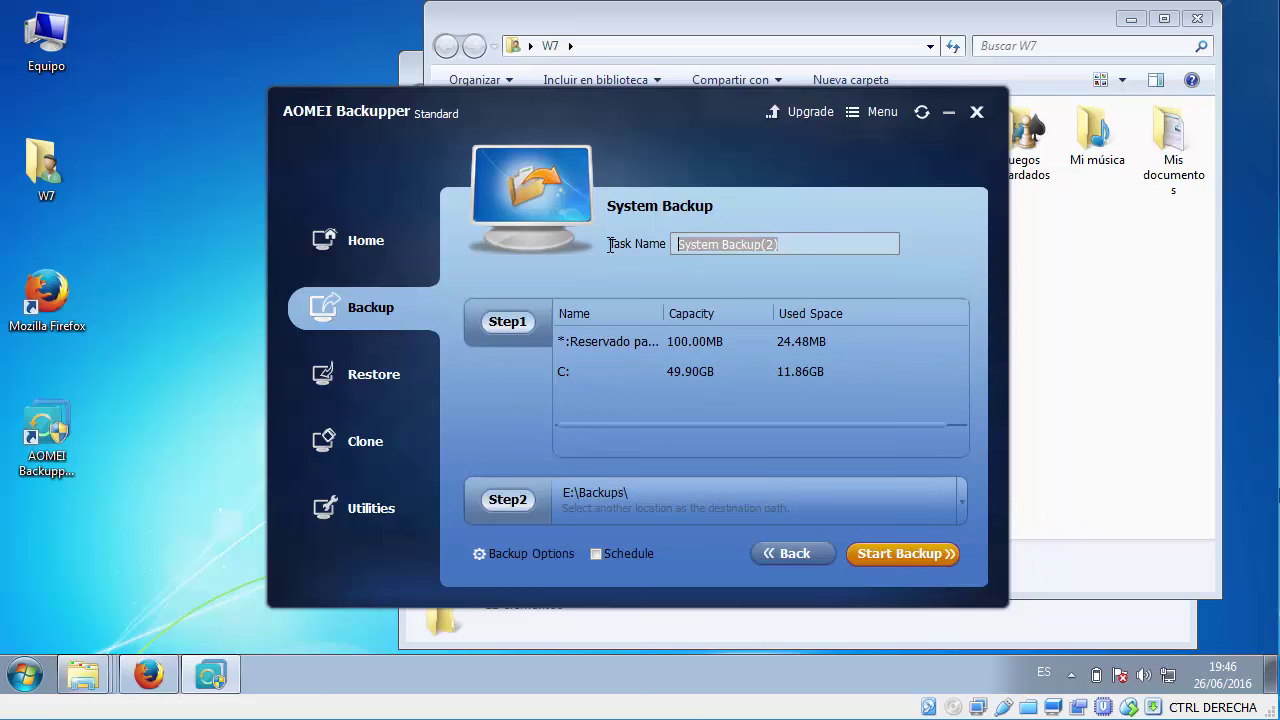
pyautogui.write('Backup')
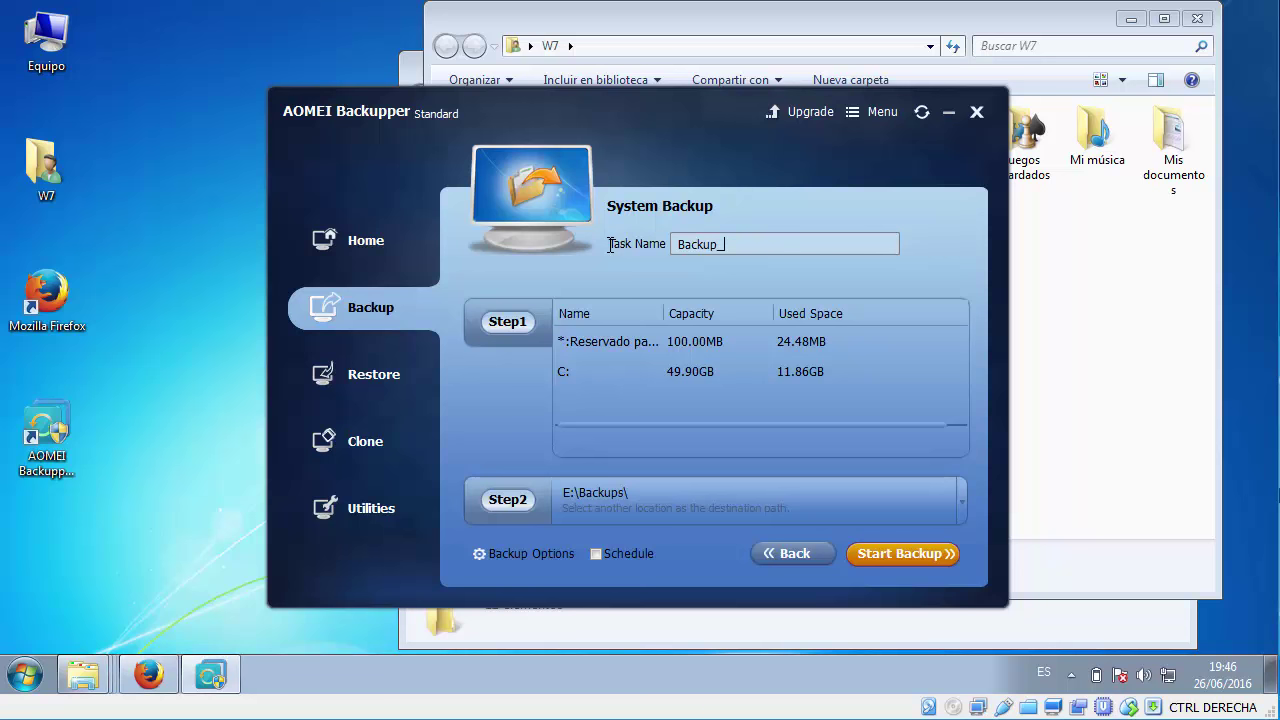
pyautogui.write('_Windowa')
pyautogui.press('BackSpace')
pyautogui.write('s')
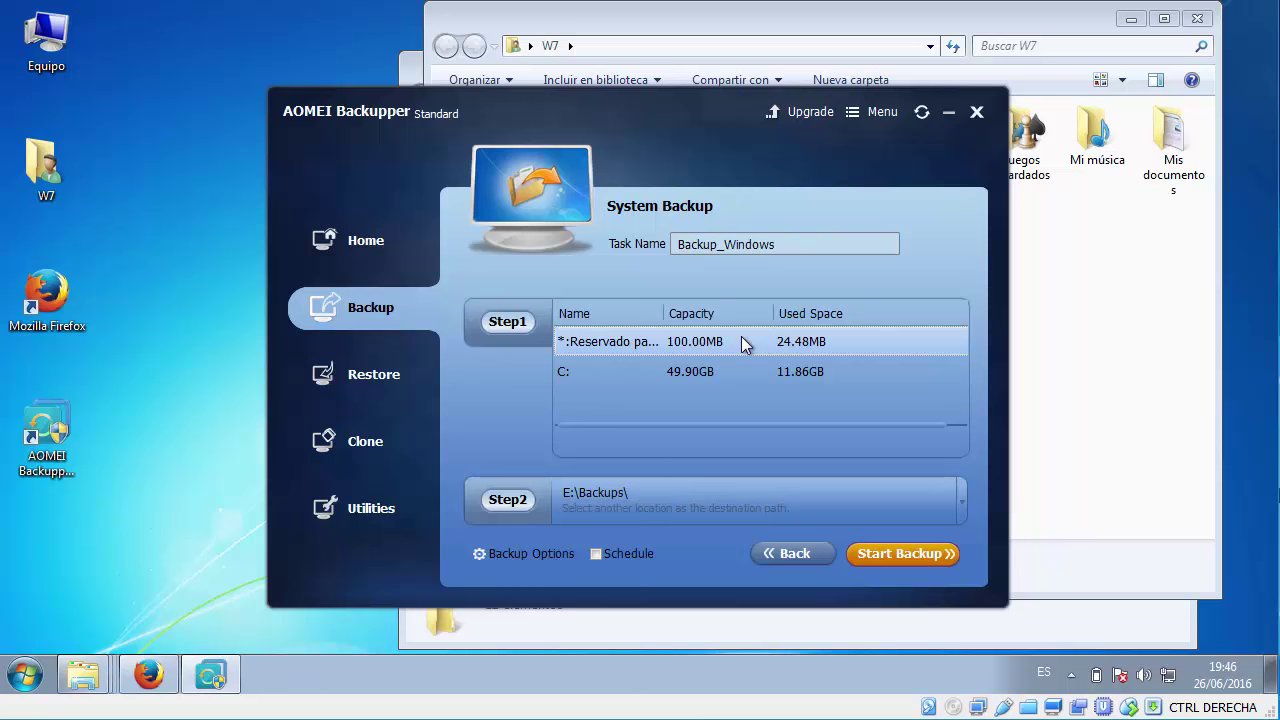
# Step: Set the system backup's destination to the Backups folder on the Datos (E:) drive
pyautogui.click(602, 371)
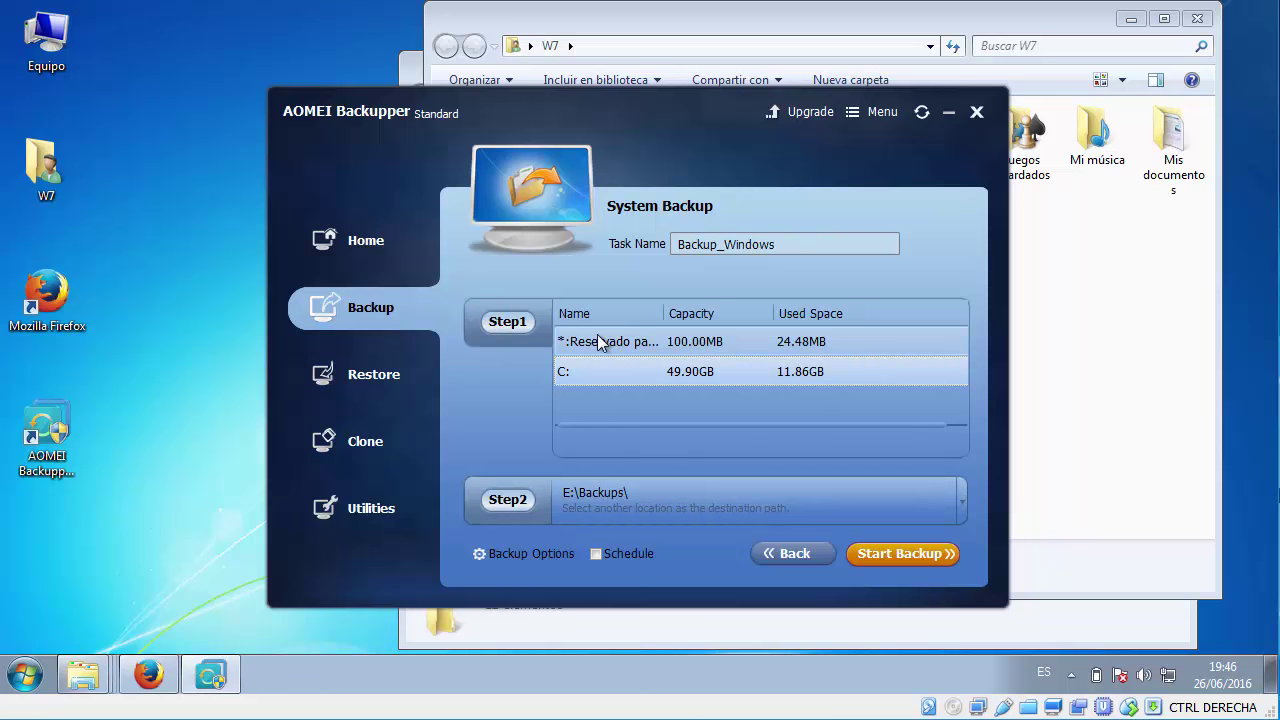
pyautogui.click(514, 500)
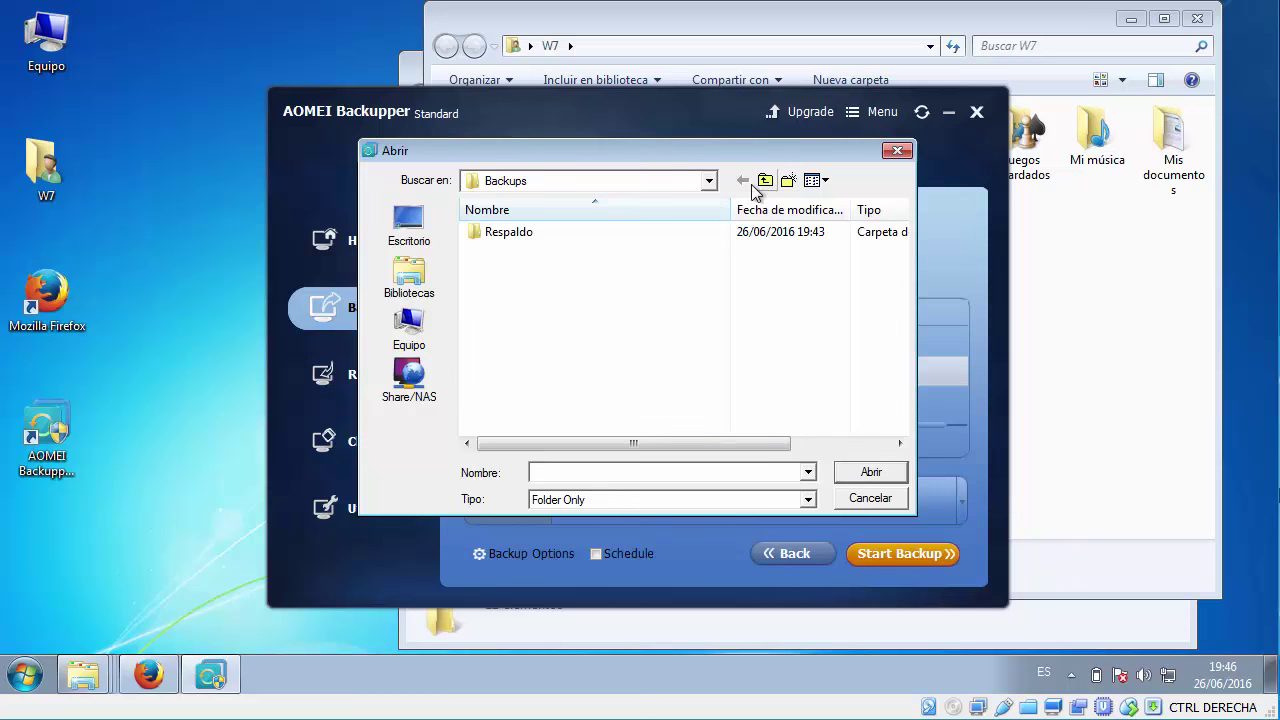
pyautogui.click(708, 181)
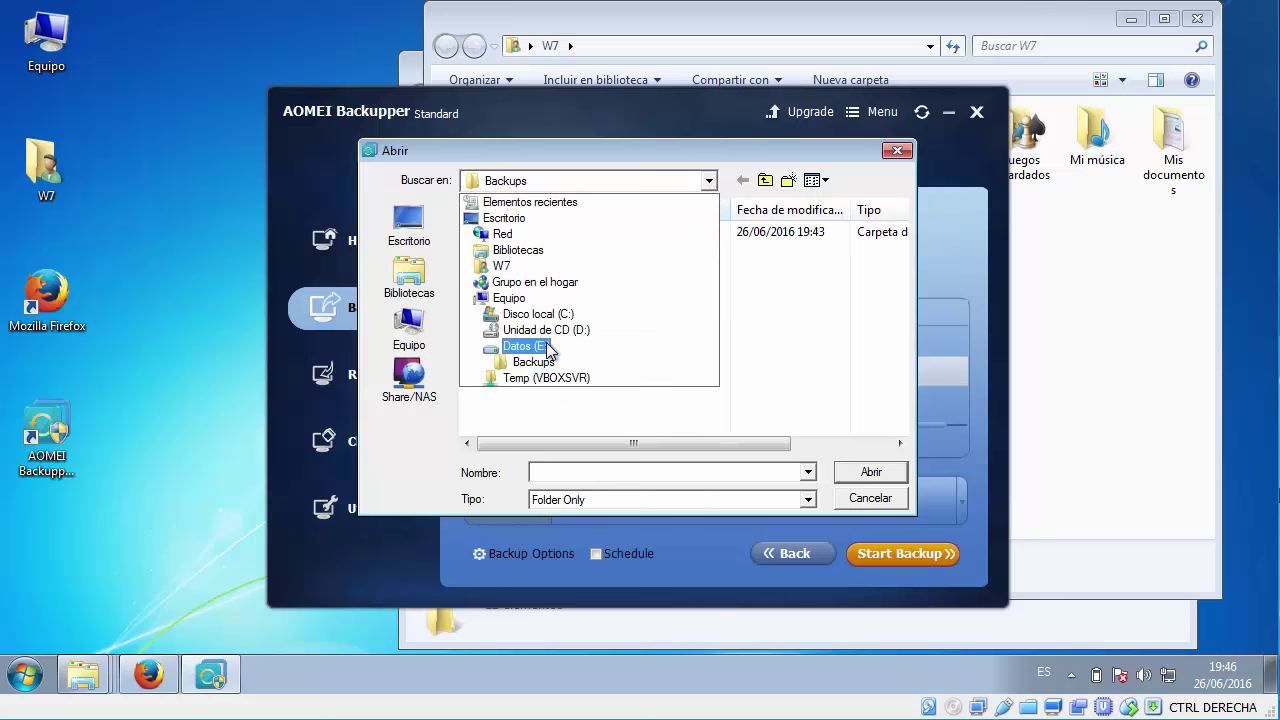
pyautogui.click(525, 346)
pyautogui.doubleClick(520, 233)
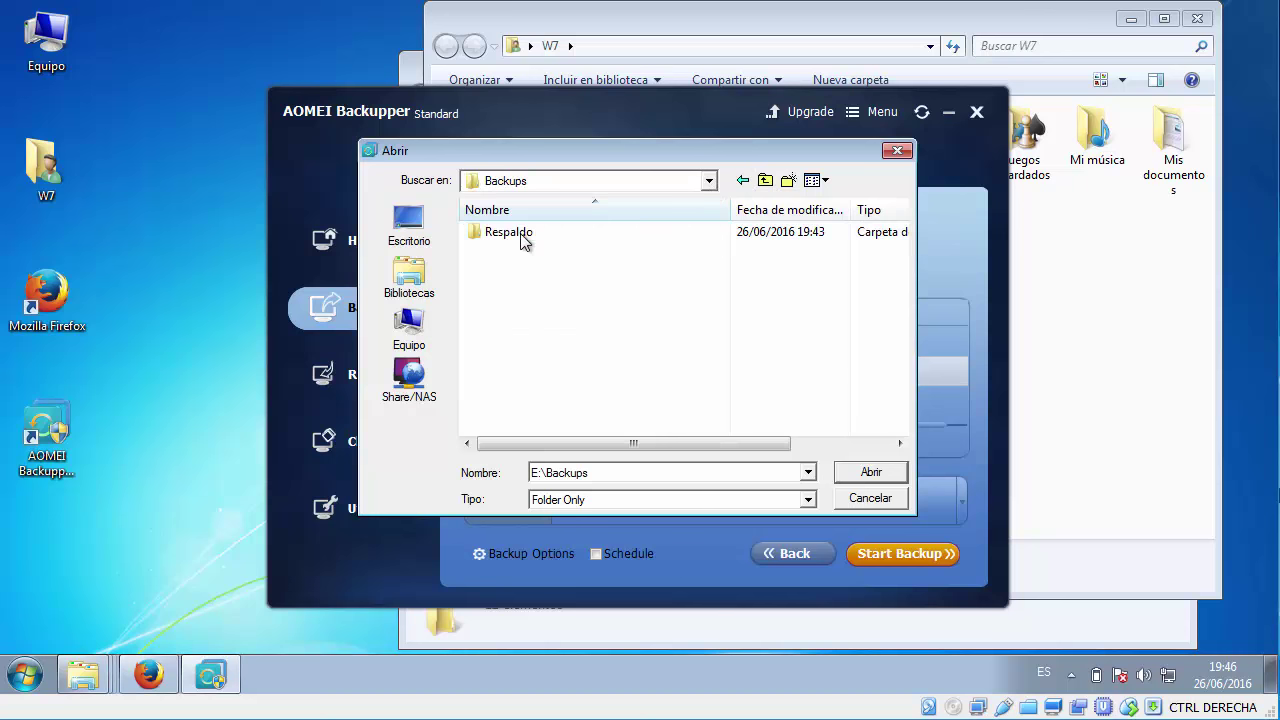
pyautogui.click(871, 472)
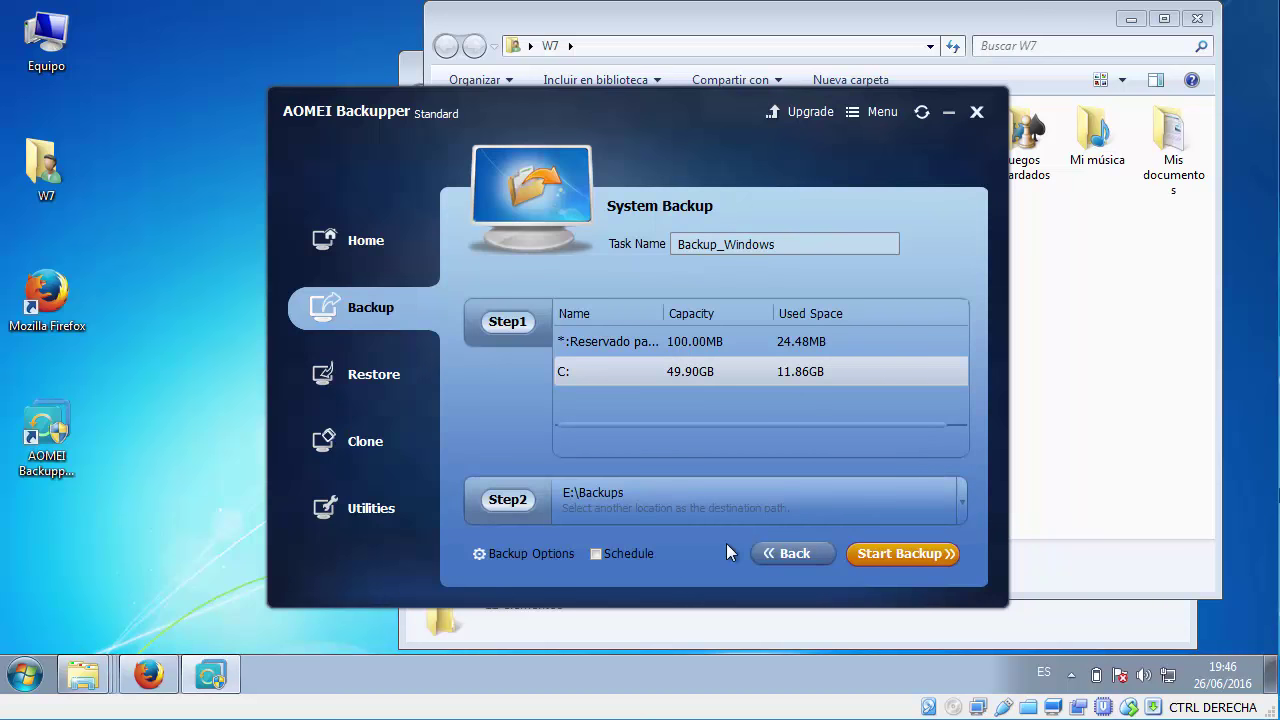
# Step: Open the system backup's options, try the encryption setting and leave it off, and keep the compression level at Normal
pyautogui.click(527, 555)
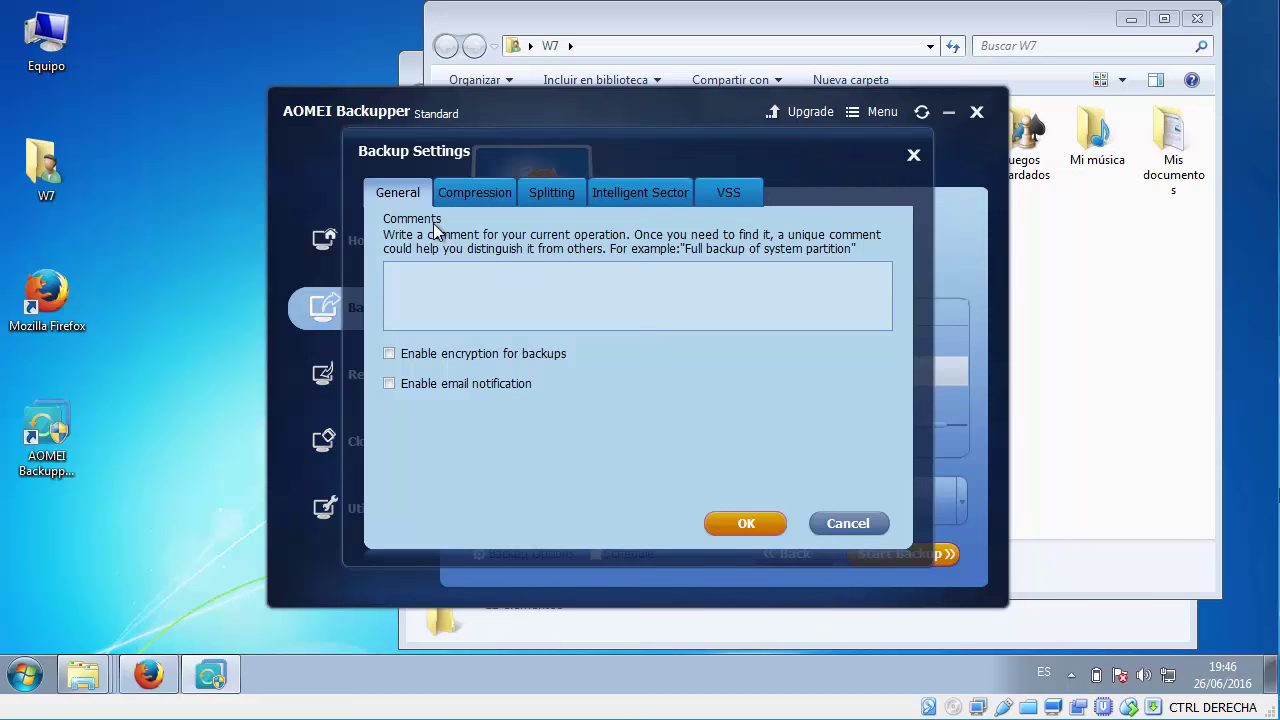
pyautogui.click(389, 354)
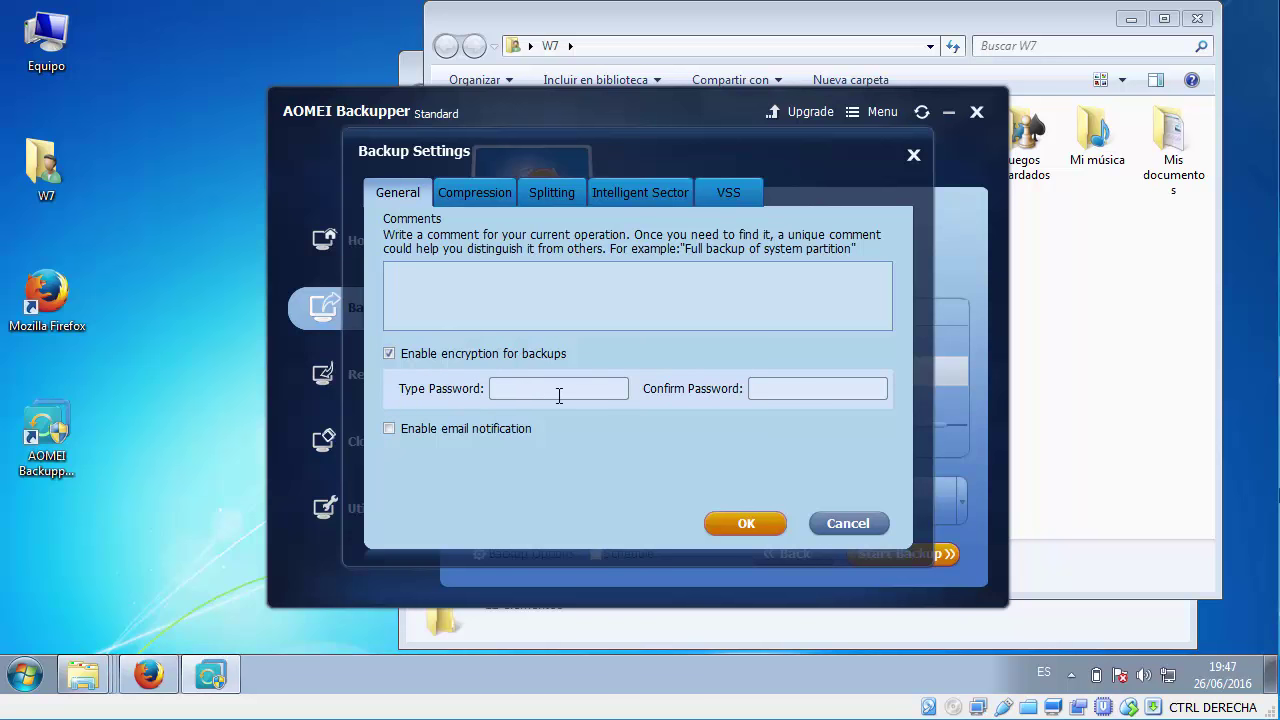
pyautogui.click(389, 354)
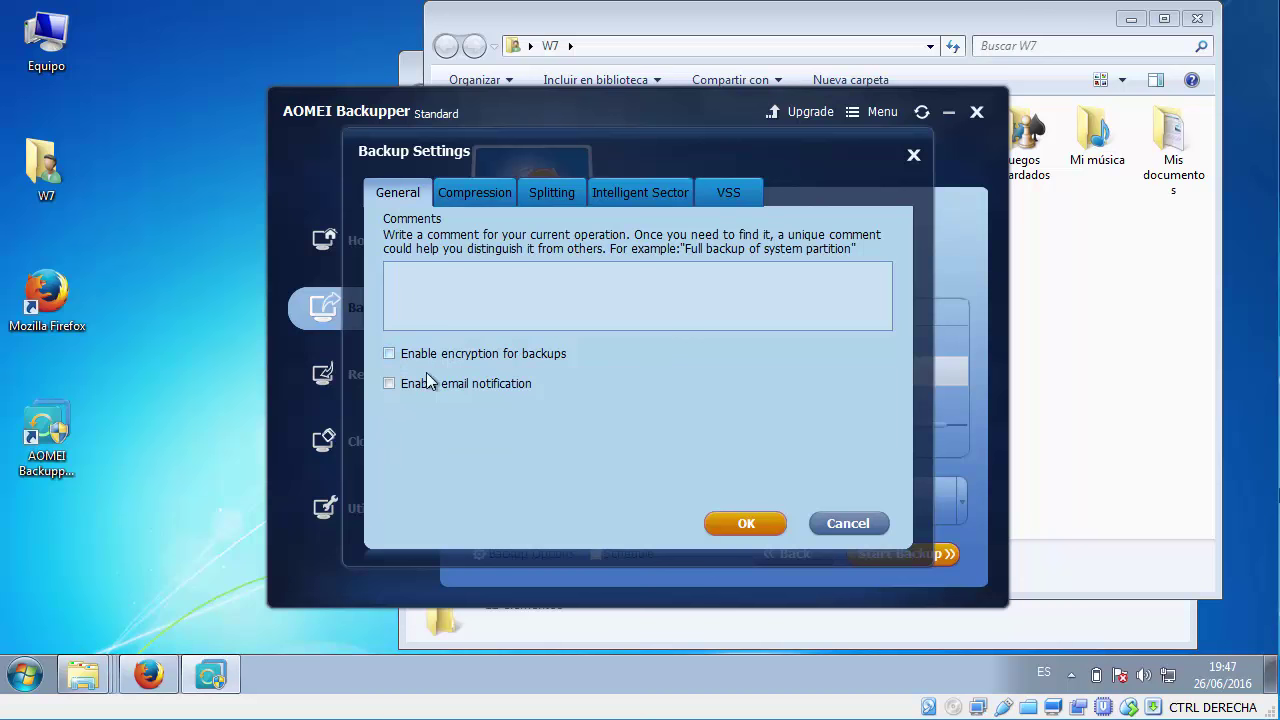
pyautogui.click(487, 195)
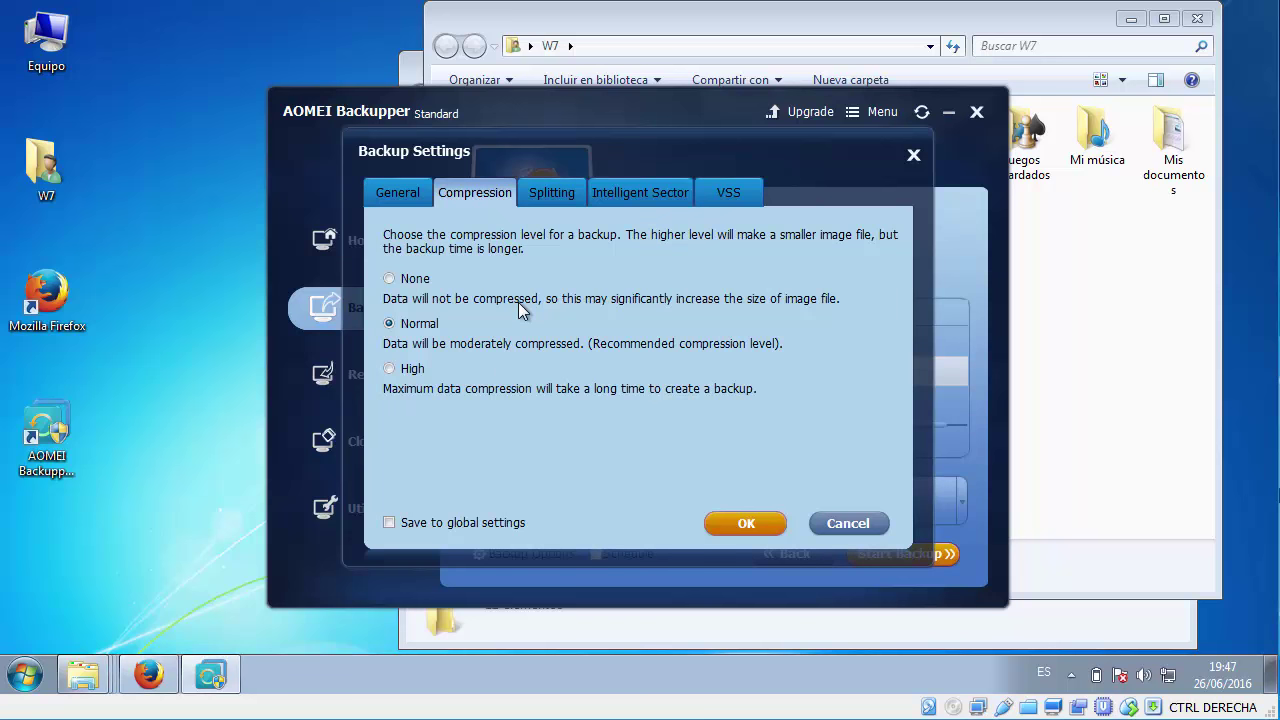
pyautogui.click(390, 280)
pyautogui.click(392, 326)
# Step: Keep image splitting on Automatic, review the intelligent sector and VSS options, and accept the backup settings
pyautogui.click(553, 192)
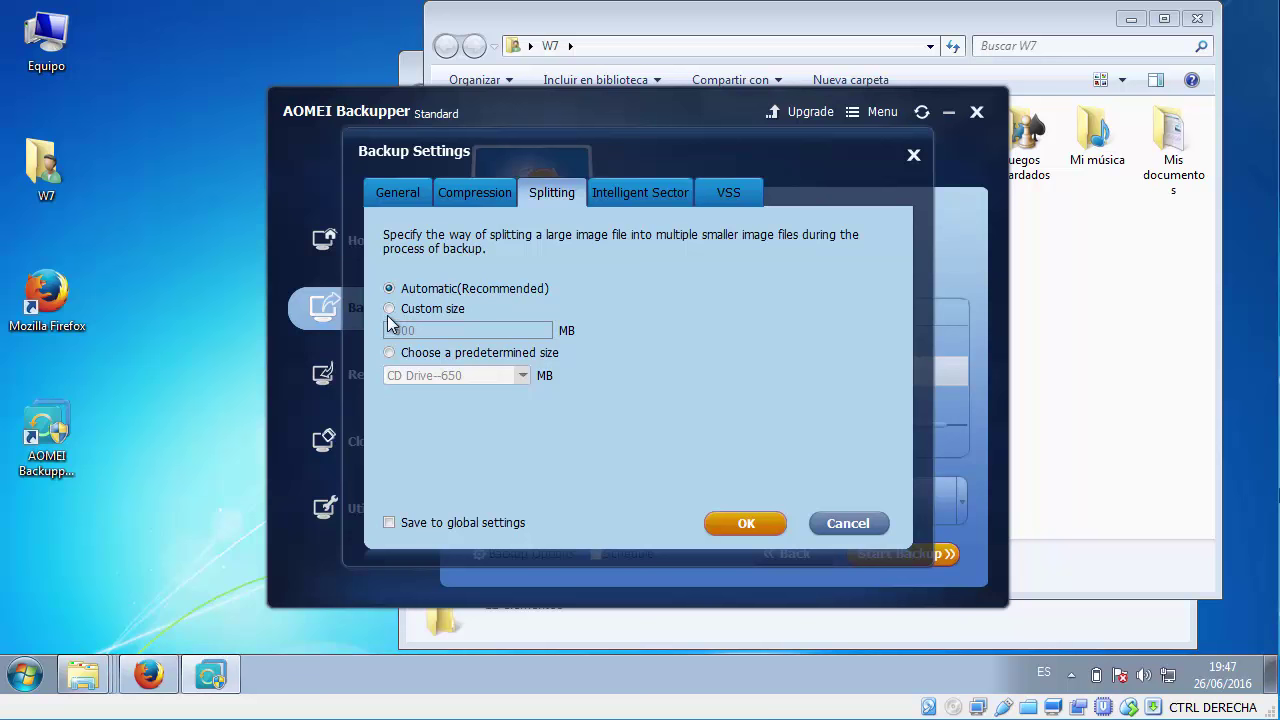
pyautogui.click(389, 353)
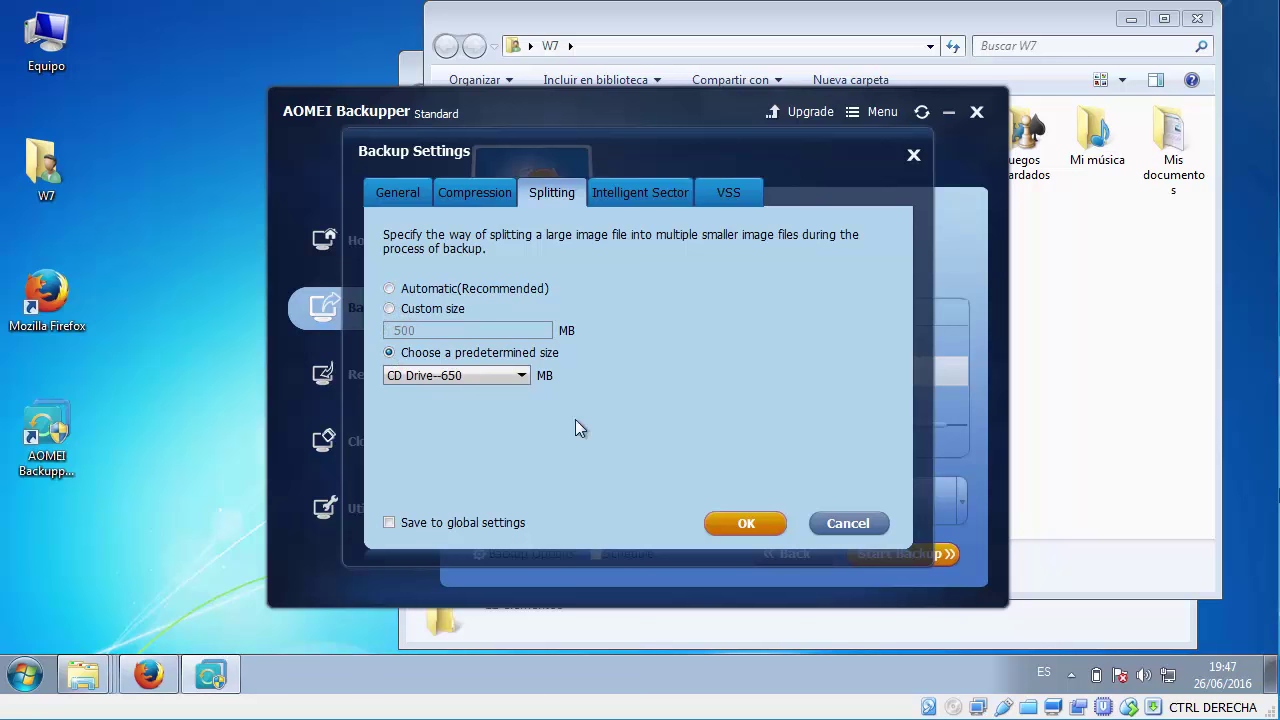
pyautogui.click(522, 377)
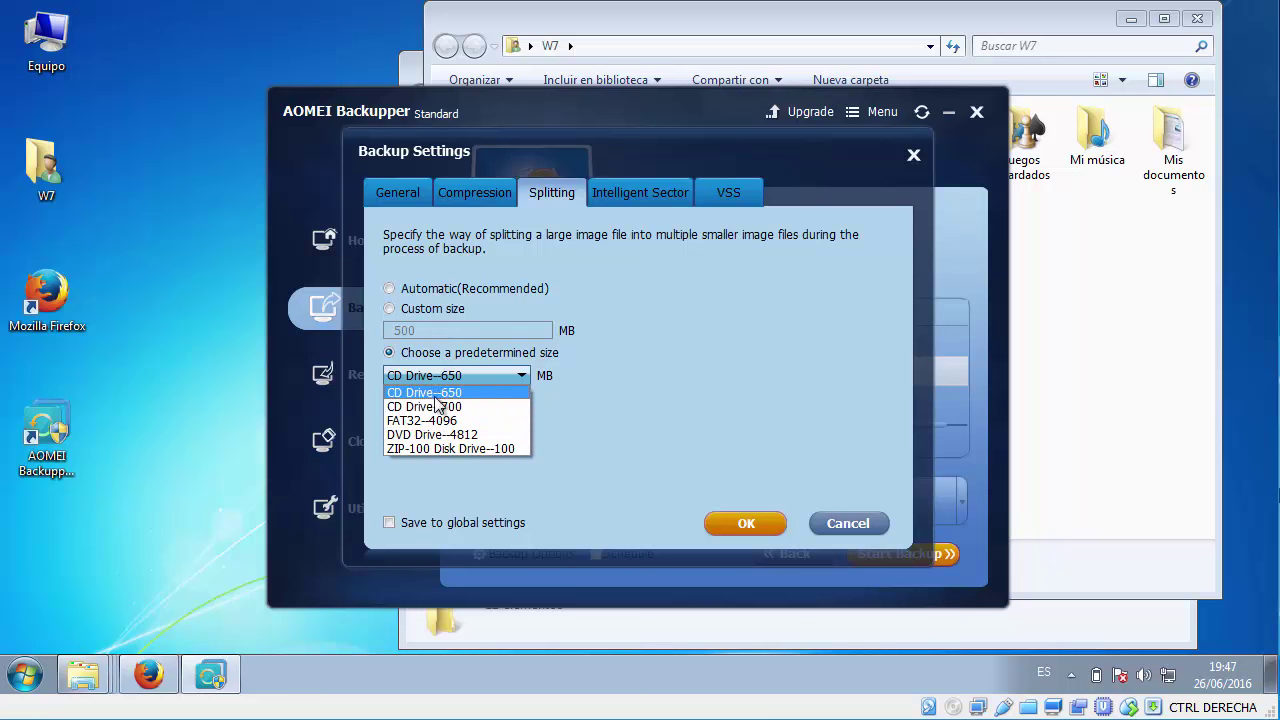
pyautogui.click(390, 289)
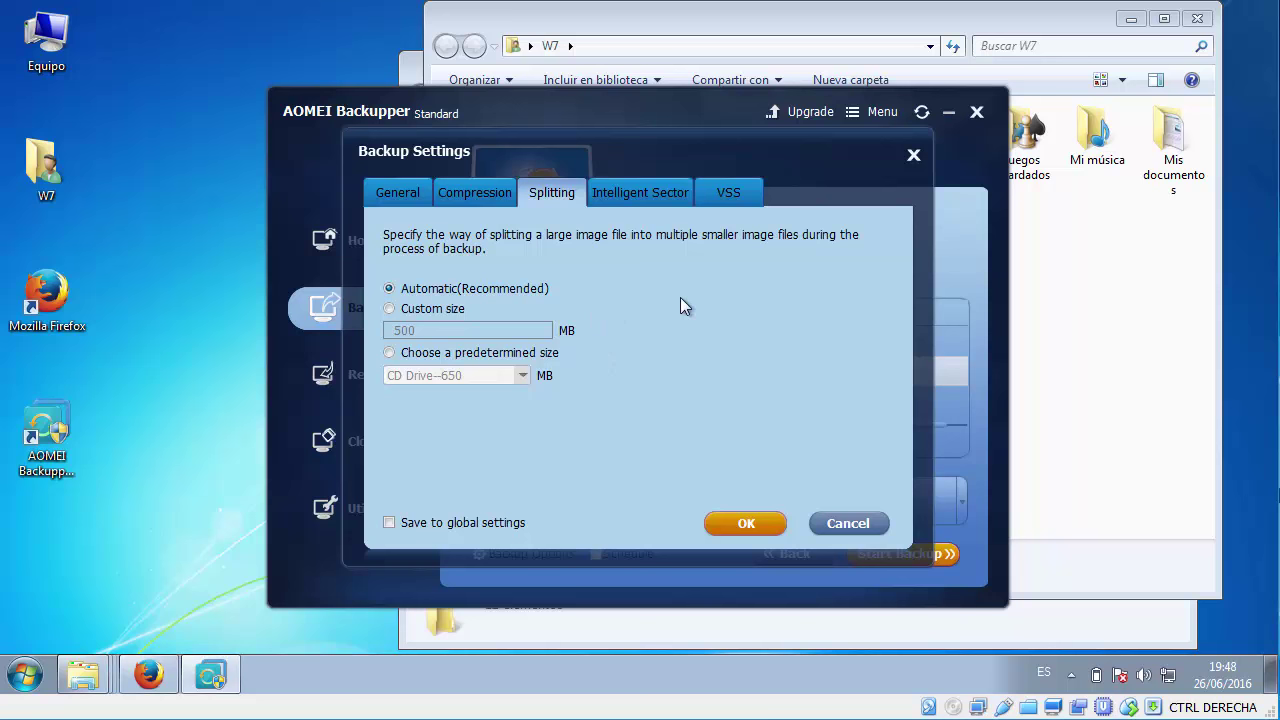
pyautogui.click(655, 193)
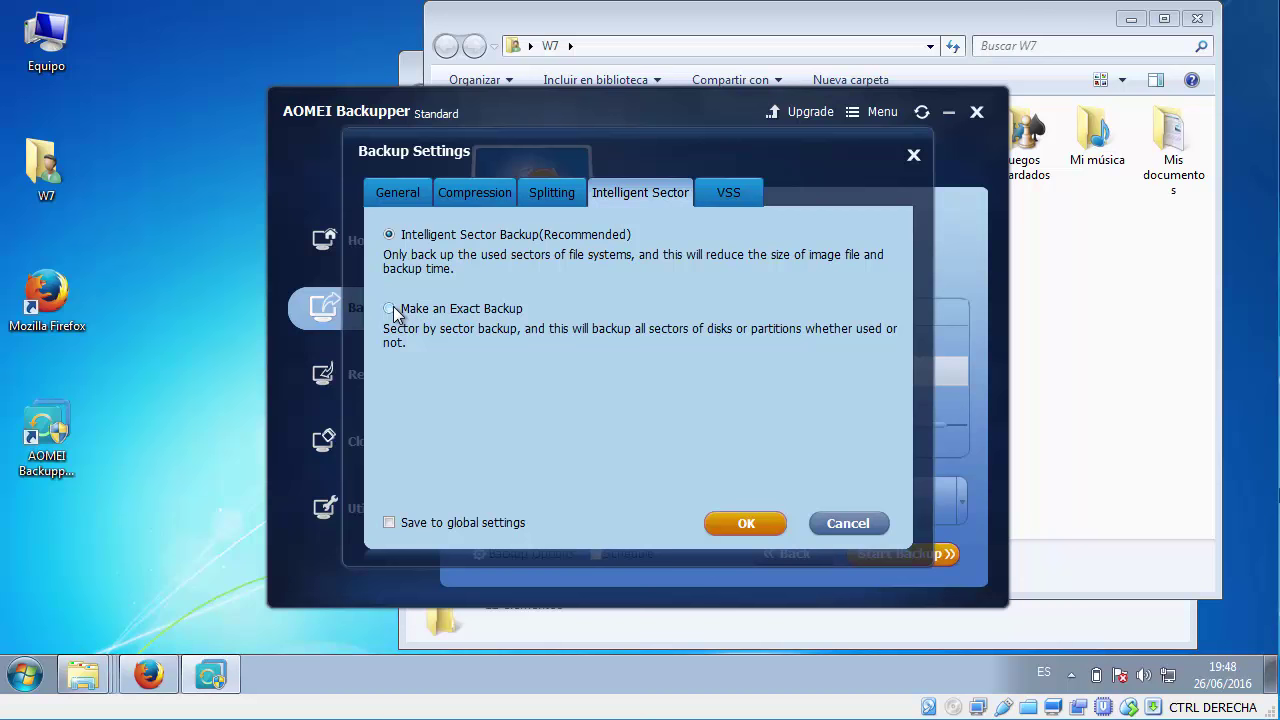
pyautogui.click(740, 192)
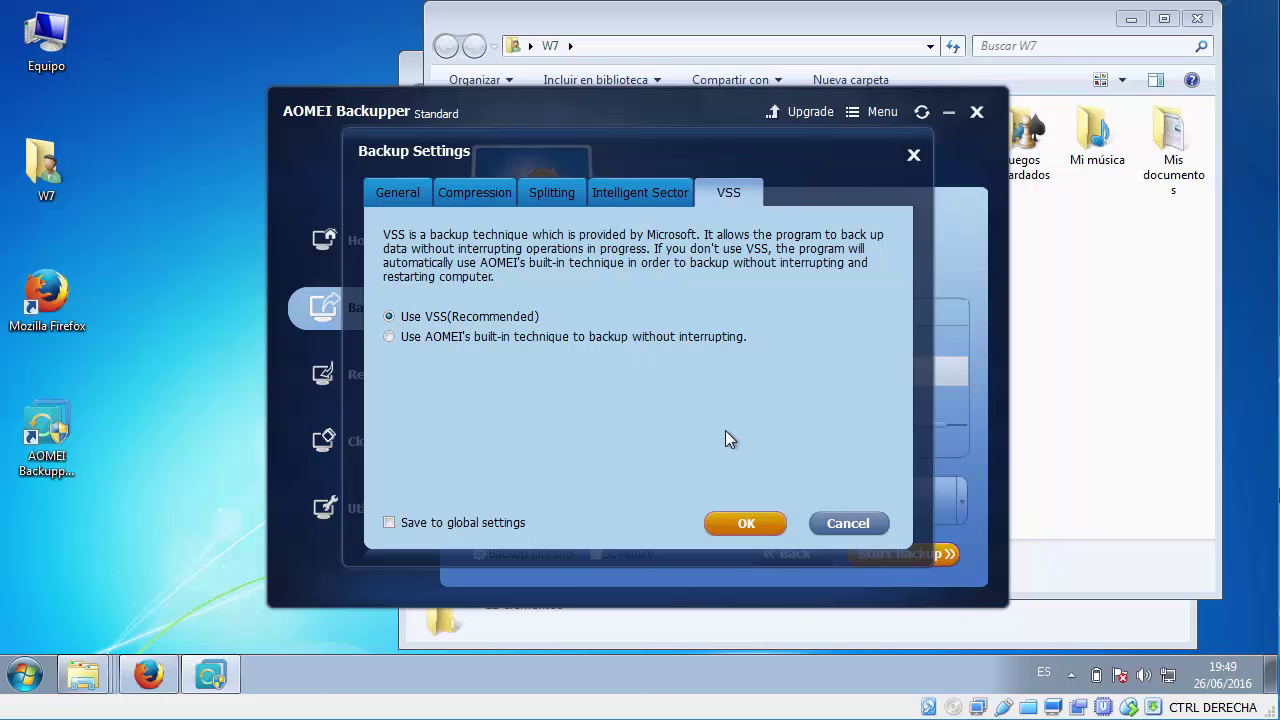
pyautogui.click(747, 524)
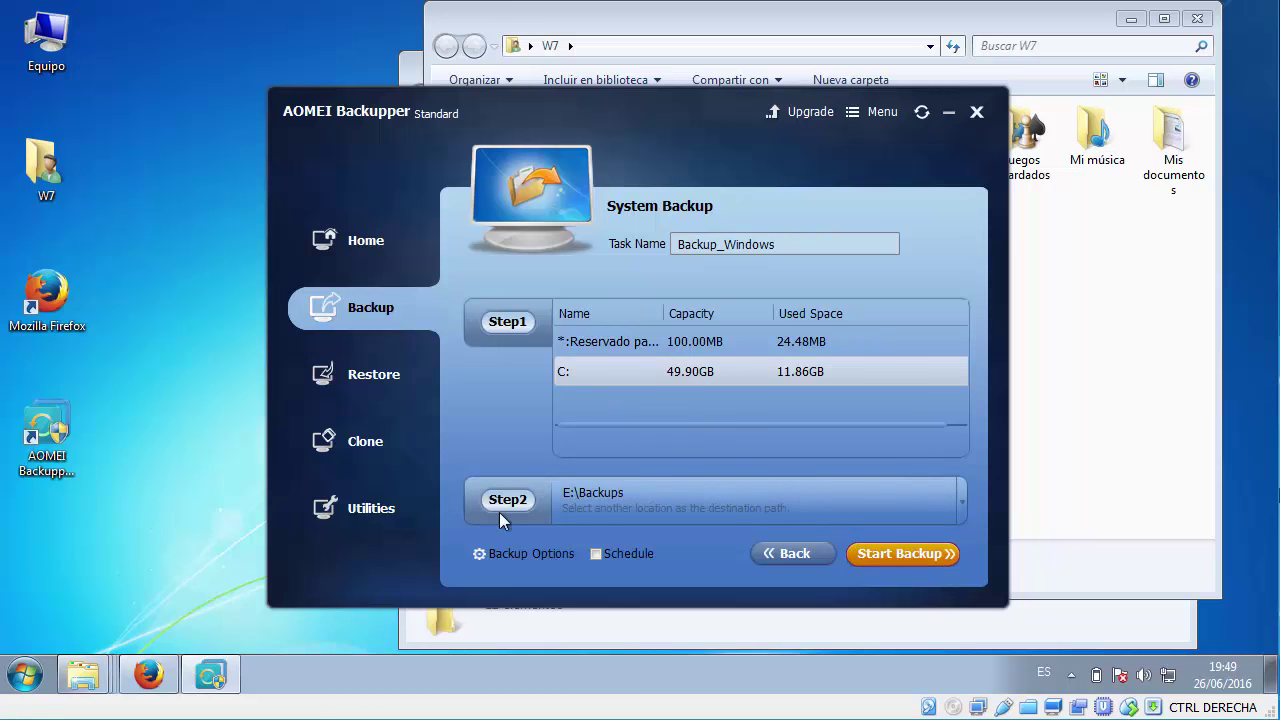
# Step: Run the Backup_Windows system backup, finish it to return to the home page, and check the date filters for listed backups
pyautogui.click(926, 557)
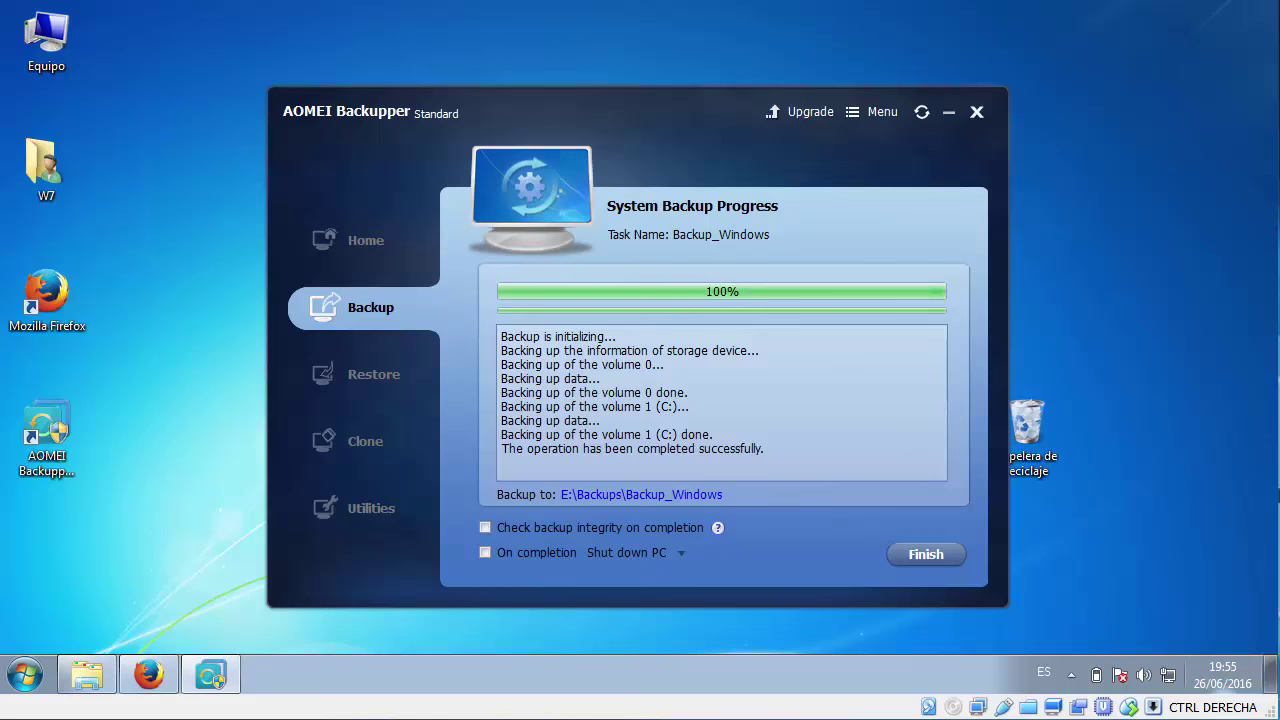
pyautogui.click(928, 549)
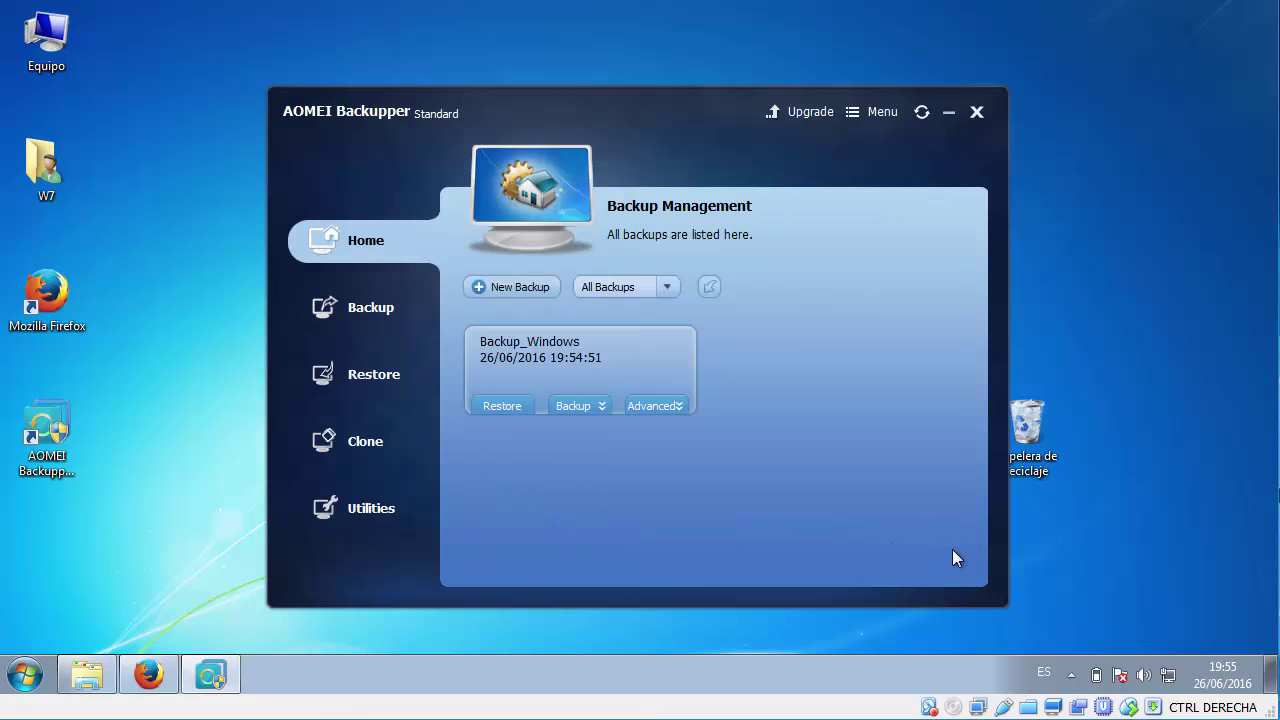
pyautogui.click(667, 287)
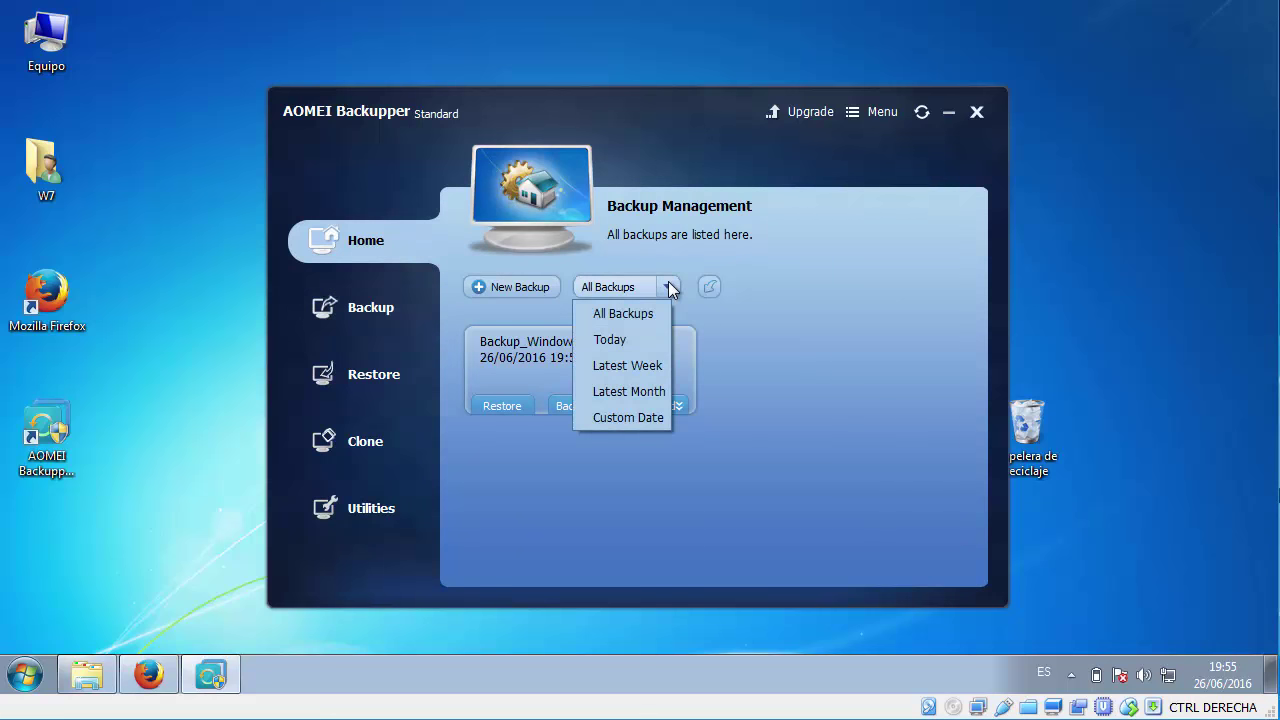
pyautogui.click(202, 107)
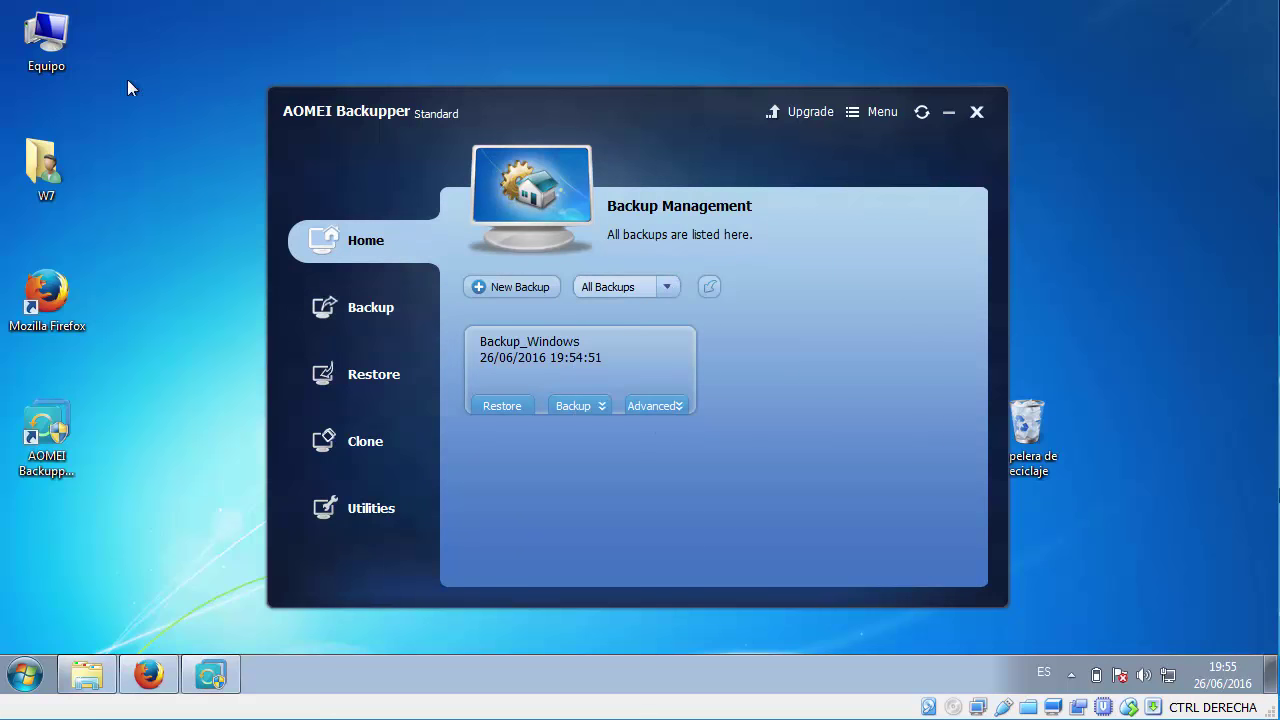
# Step: Go to the Backup_Windows folder in E:\Backups and examine the size of the backup image file
pyautogui.doubleClick(46, 38)
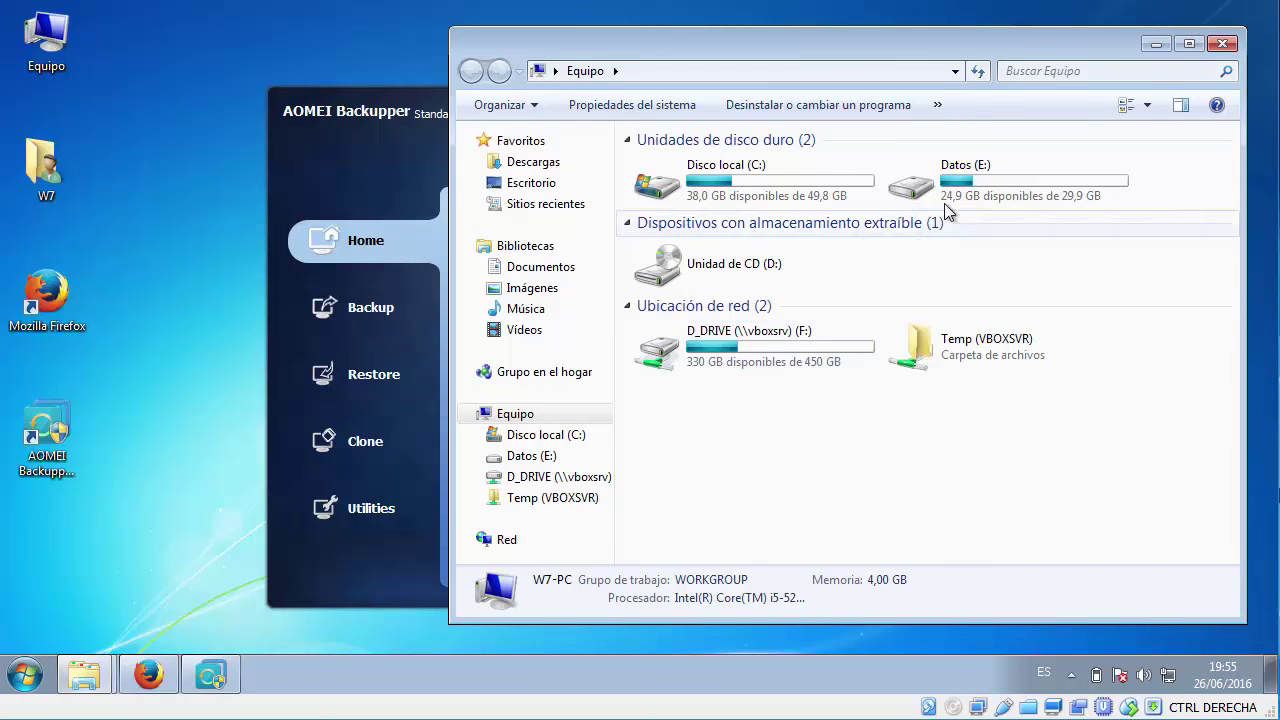
pyautogui.doubleClick(991, 180)
pyautogui.doubleClick(663, 165)
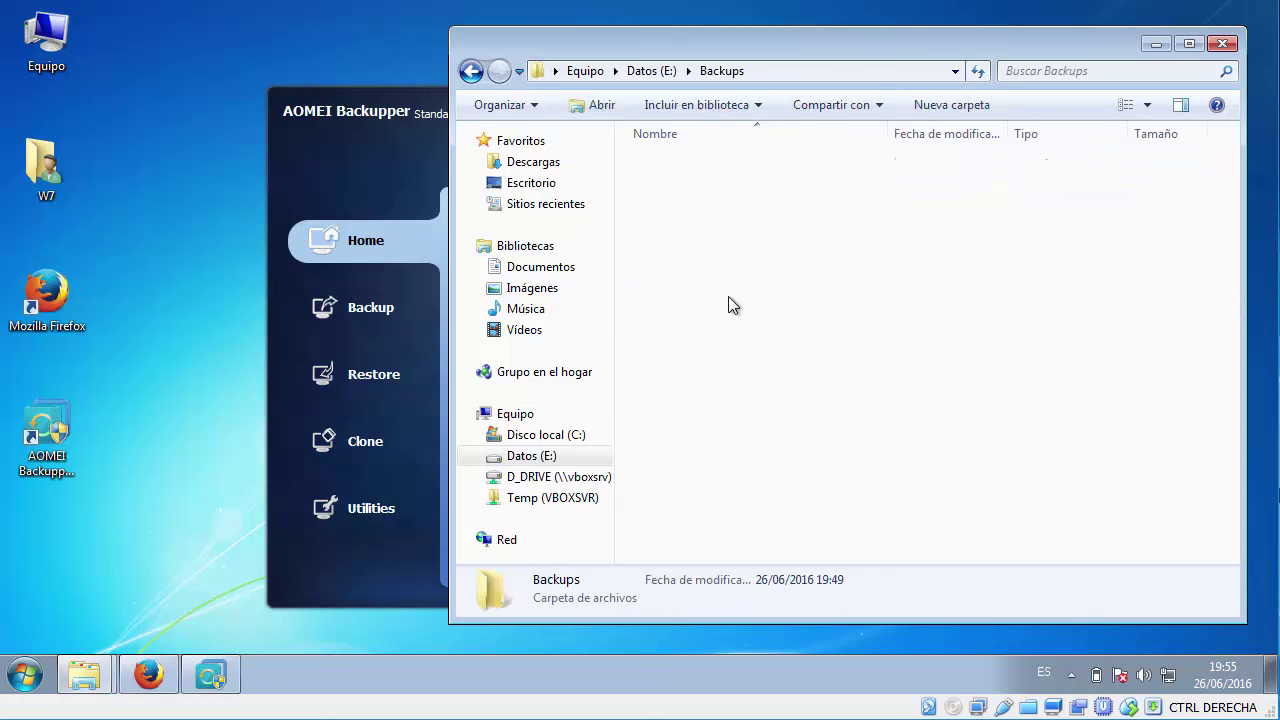
pyautogui.click(690, 165)
pyautogui.doubleClick(690, 165)
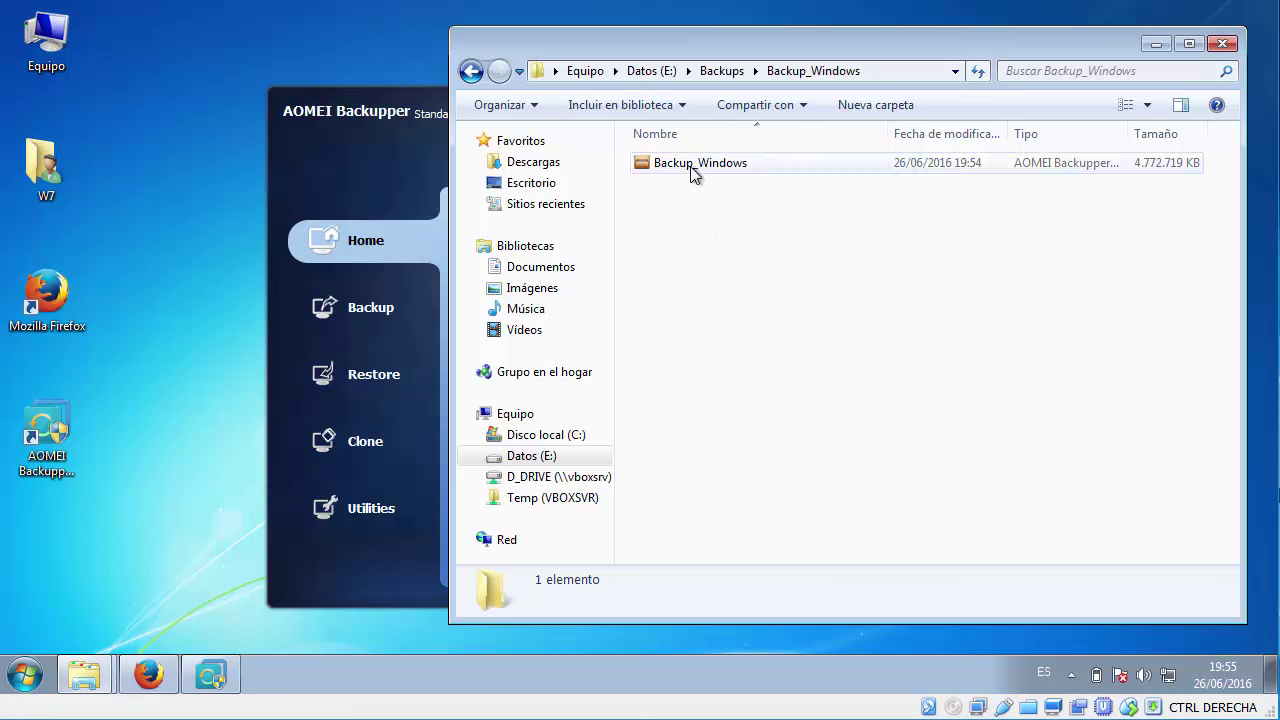
pyautogui.click(720, 163)
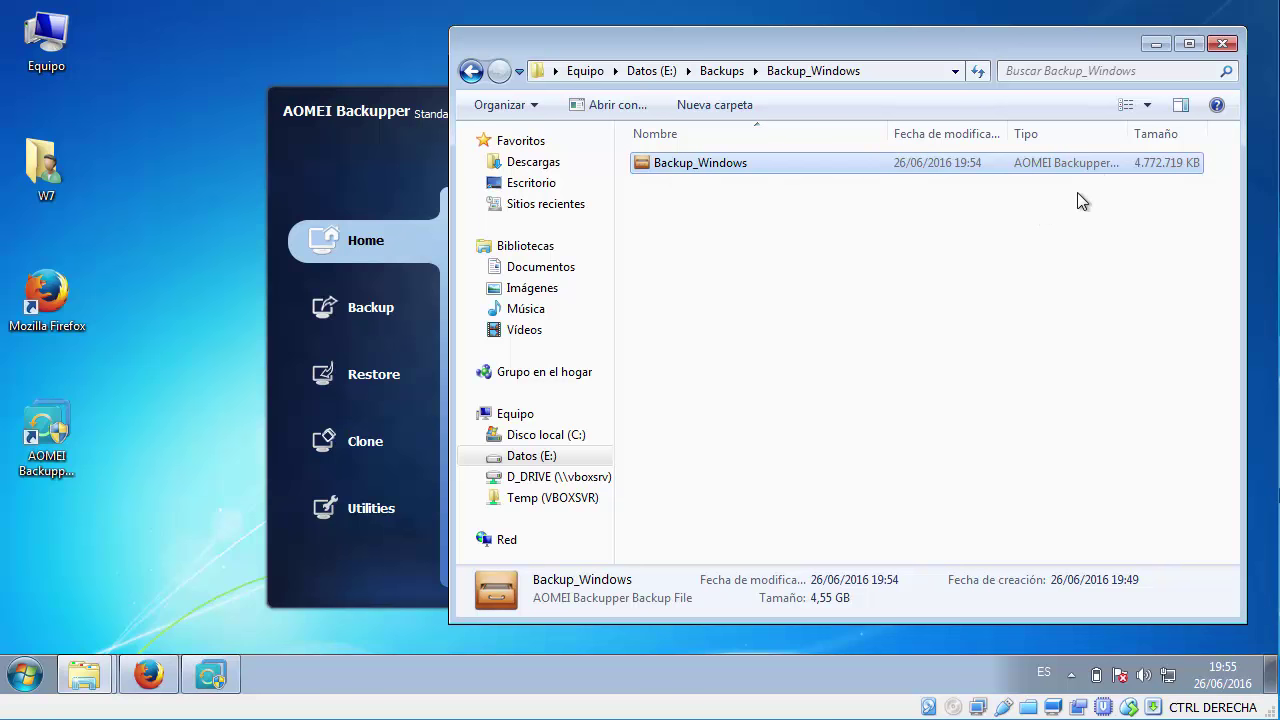
# Step: Check the used space of Disco local (C:) in its properties for comparison with the backup file, and close the Explorer windows
pyautogui.click(36, 50)
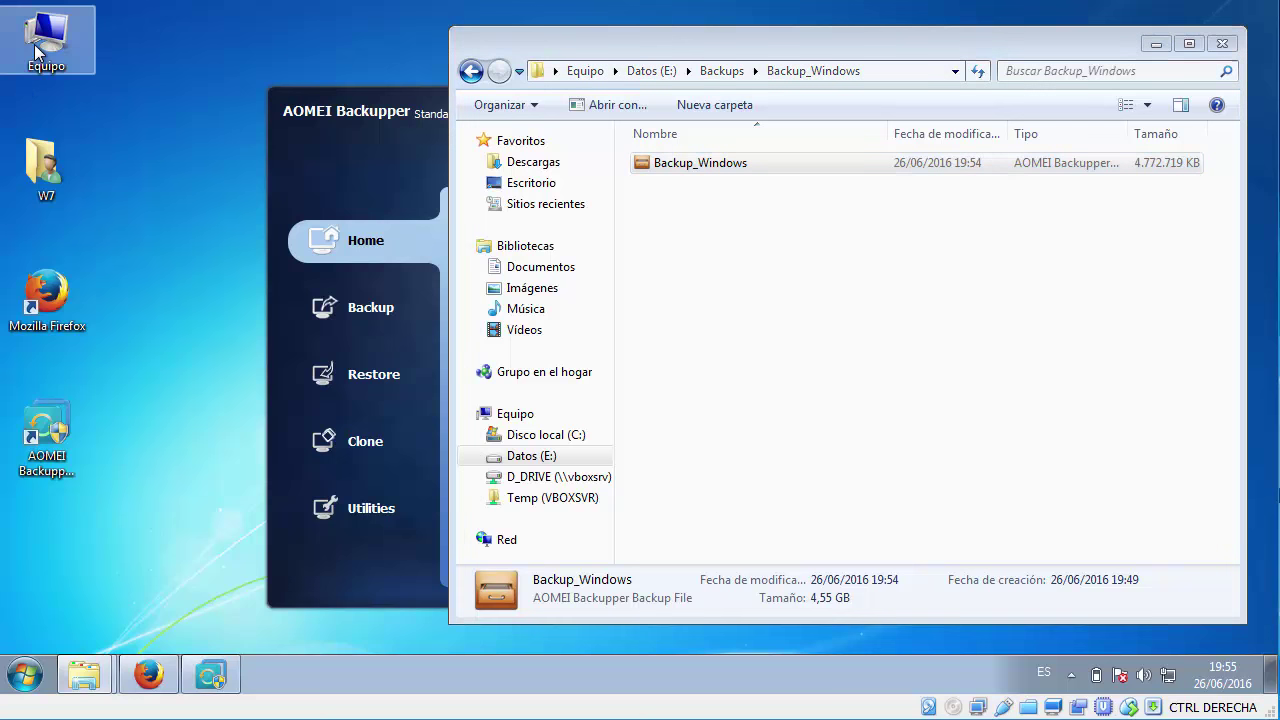
pyautogui.doubleClick(36, 50)
pyautogui.rightClick(756, 215)
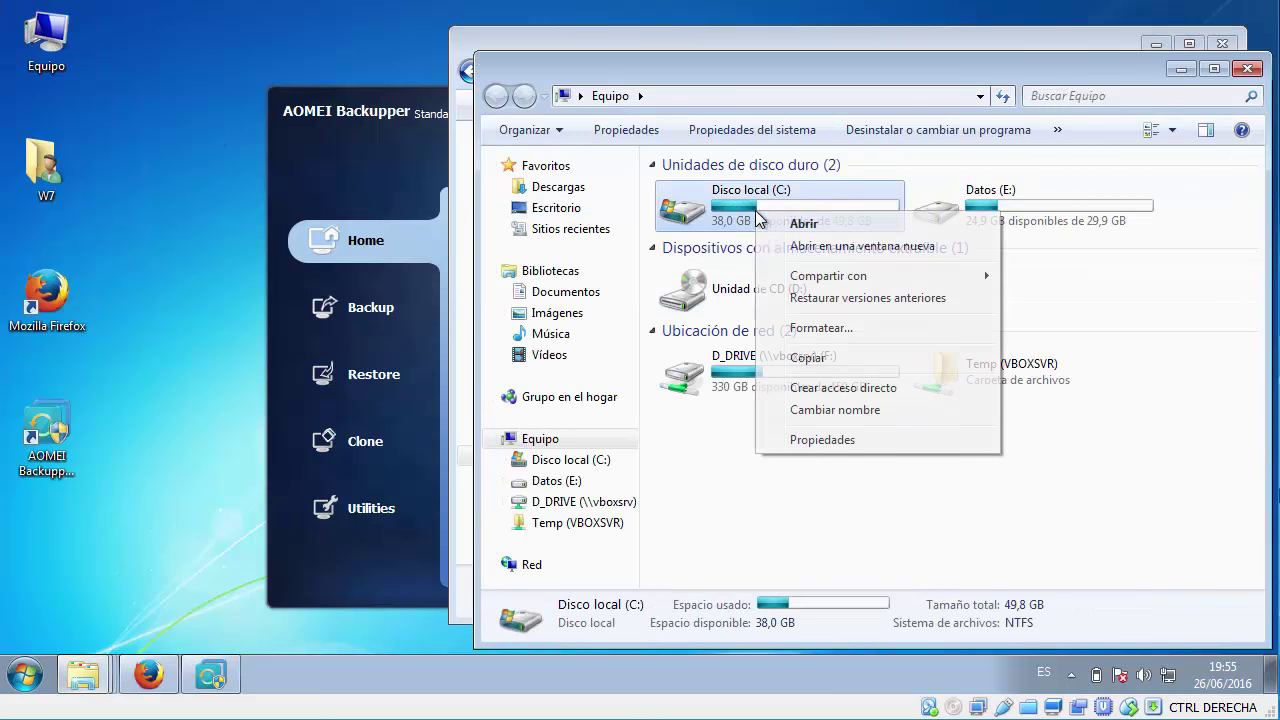
pyautogui.click(822, 440)
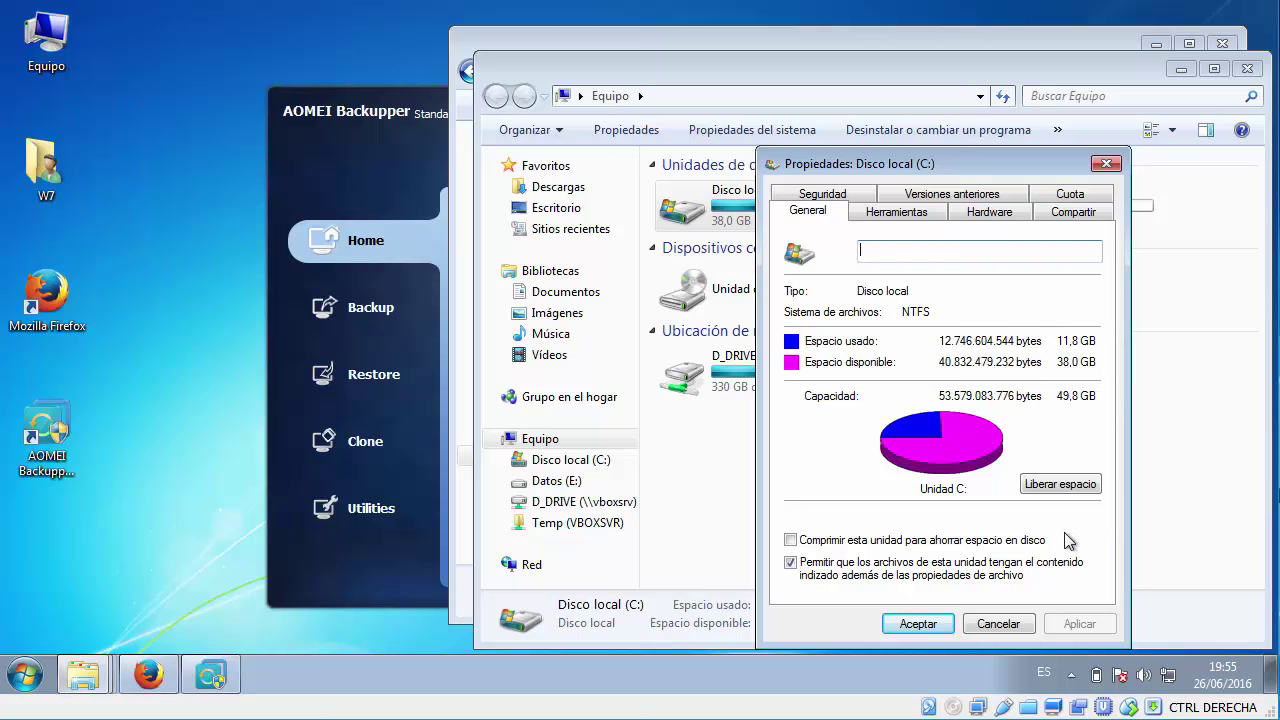
pyautogui.click(1000, 623)
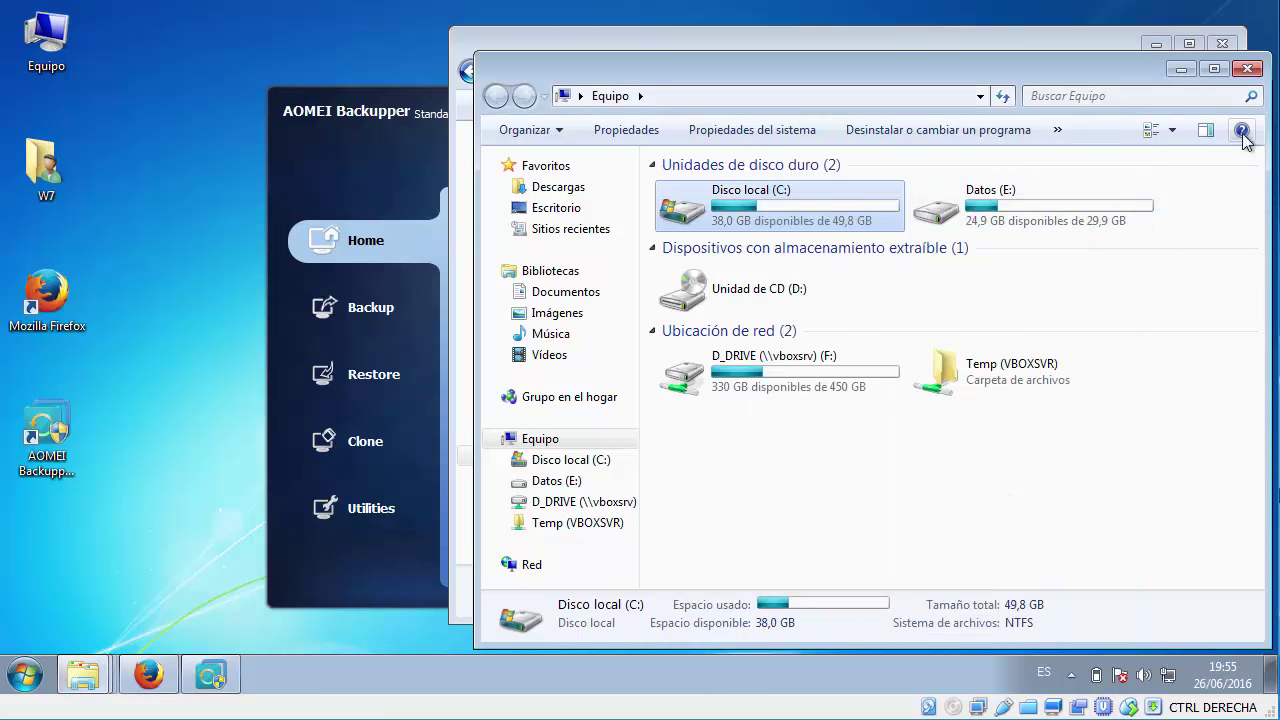
pyautogui.click(1165, 40)
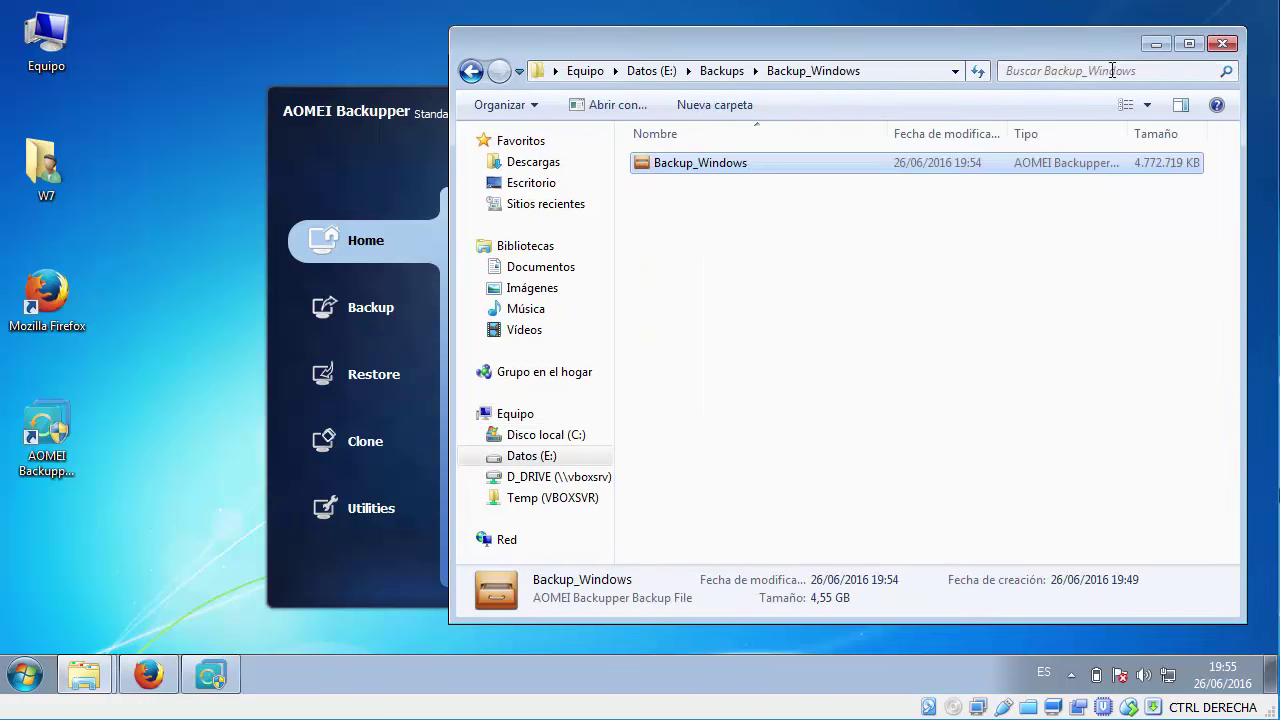
pyautogui.click(1222, 43)
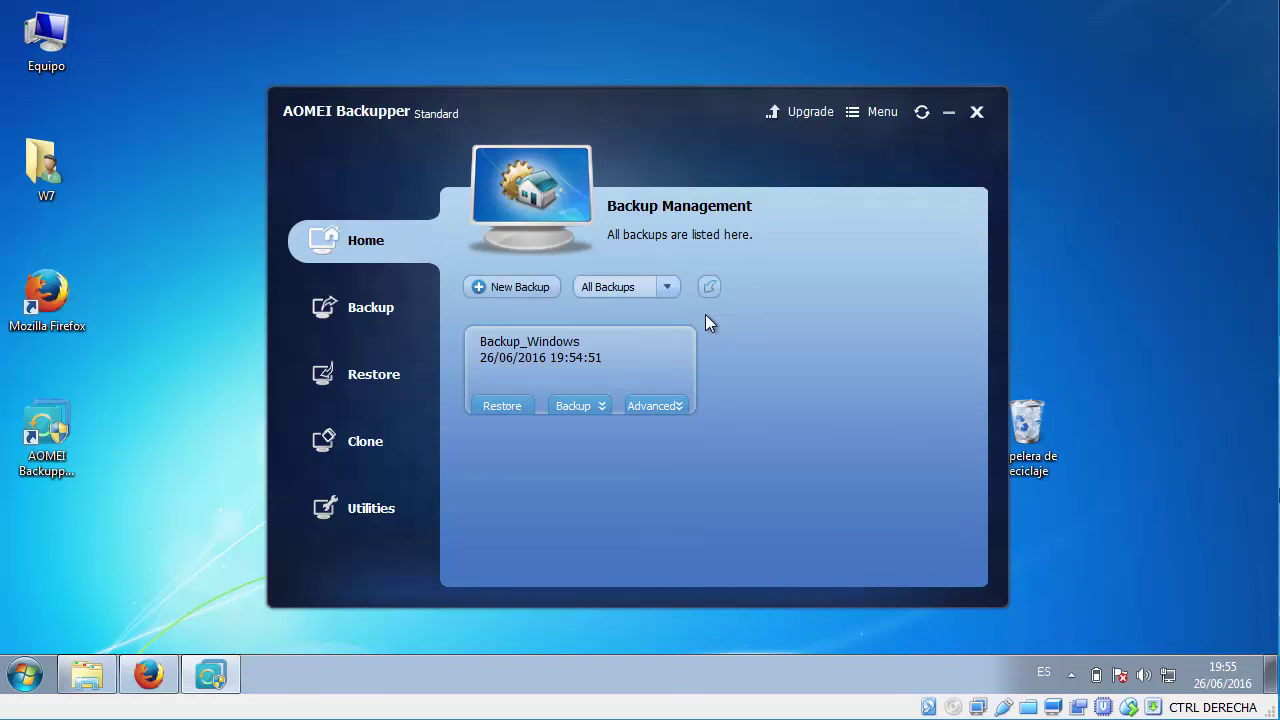
# Step: Show the restore page and select the Backup_Windows task to review how a backup is restored
pyautogui.click(351, 374)
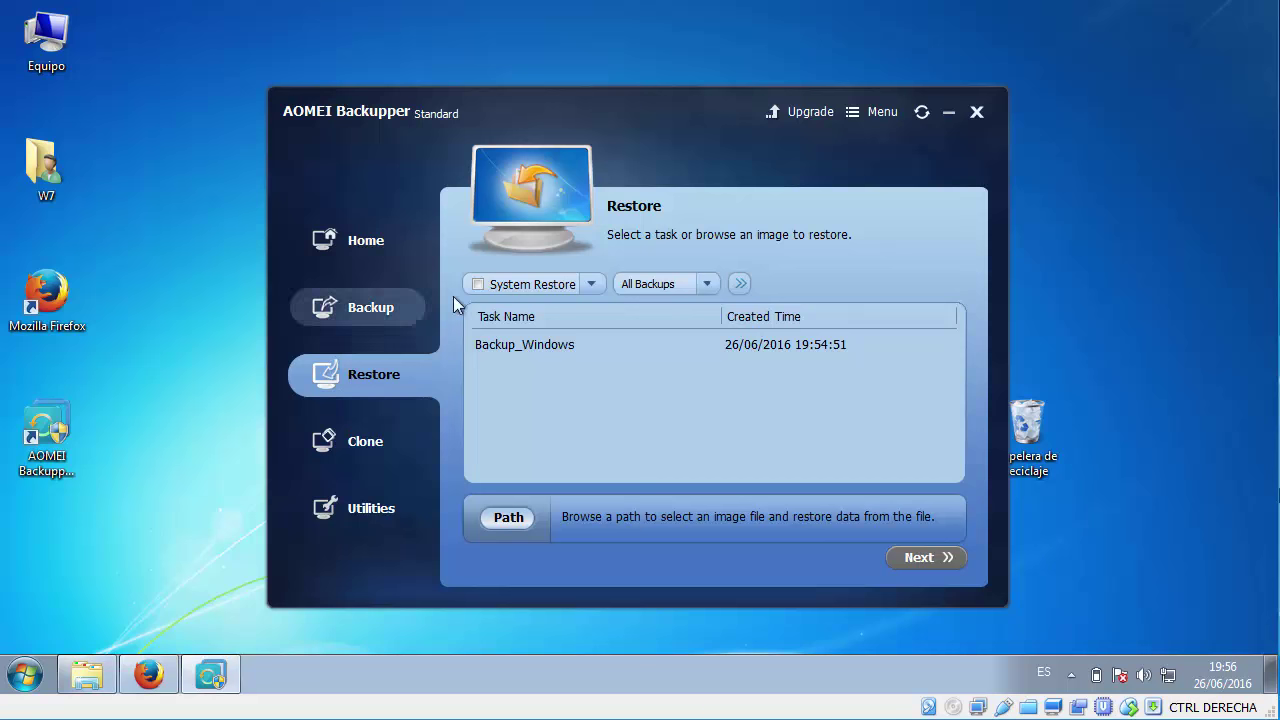
pyautogui.click(522, 344)
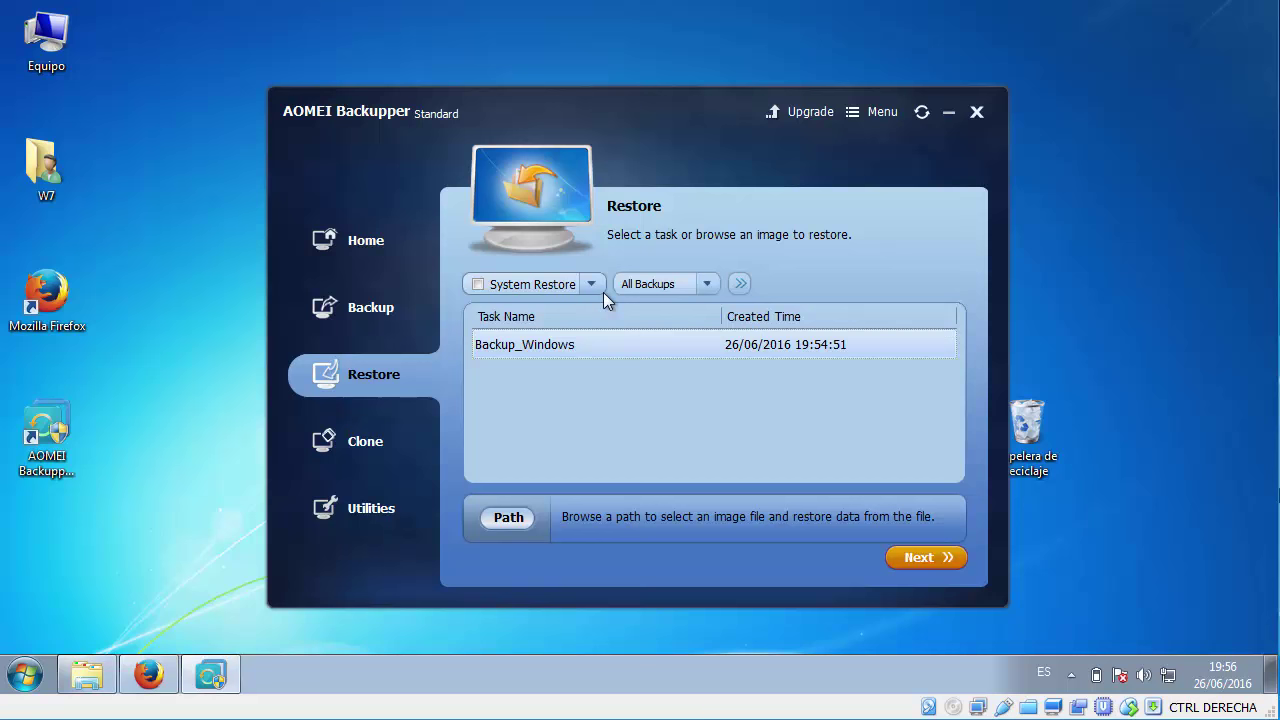
pyautogui.click(524, 347)
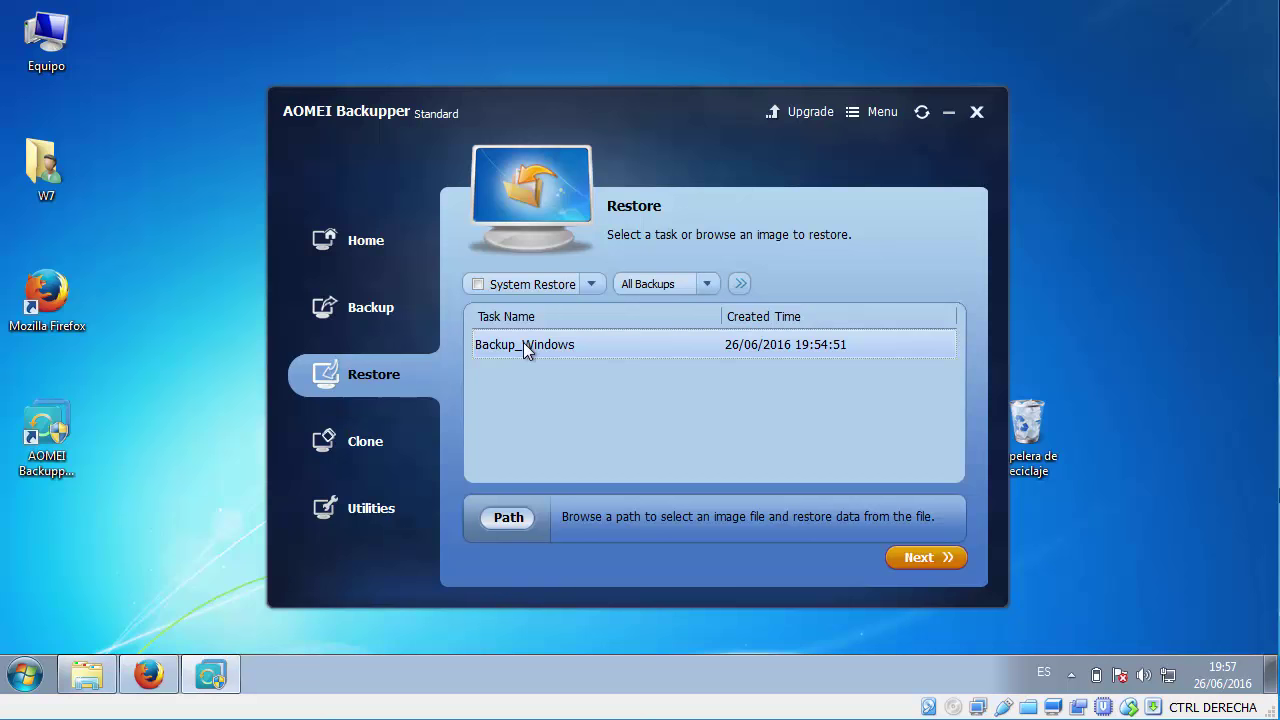
# Step: Close AOMEI Backupper and relaunch it from the desktop, allowing it to make changes to the computer
pyautogui.click(977, 112)
pyautogui.doubleClick(72, 418)
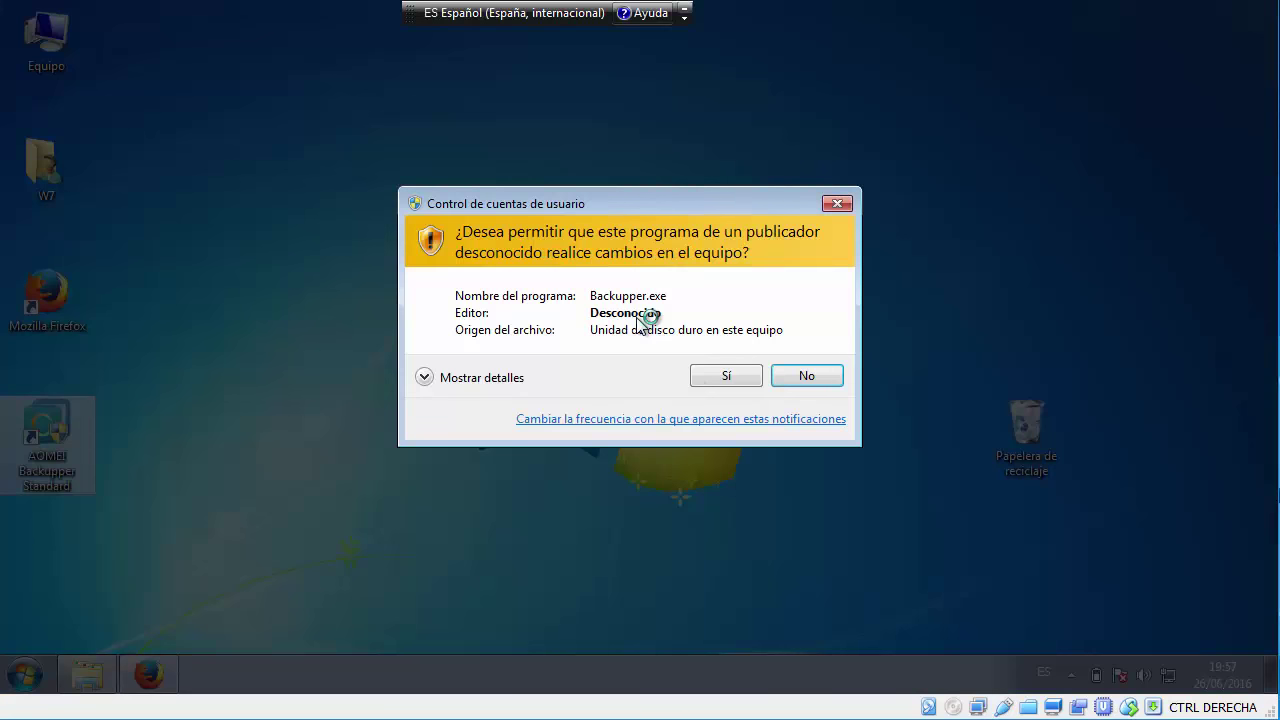
pyautogui.click(727, 370)
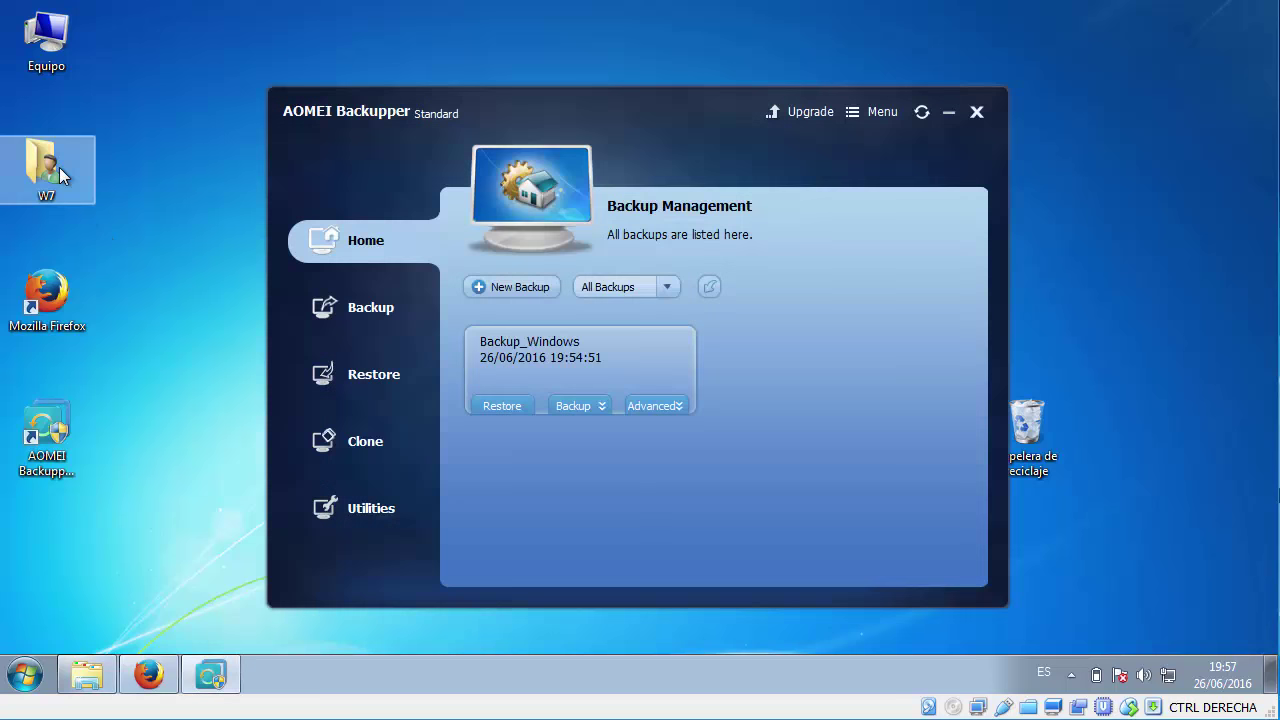
# Step: View the contents of the W7 user folder, close it, and delete the W7 icon from the desktop
pyautogui.doubleClick(62, 172)
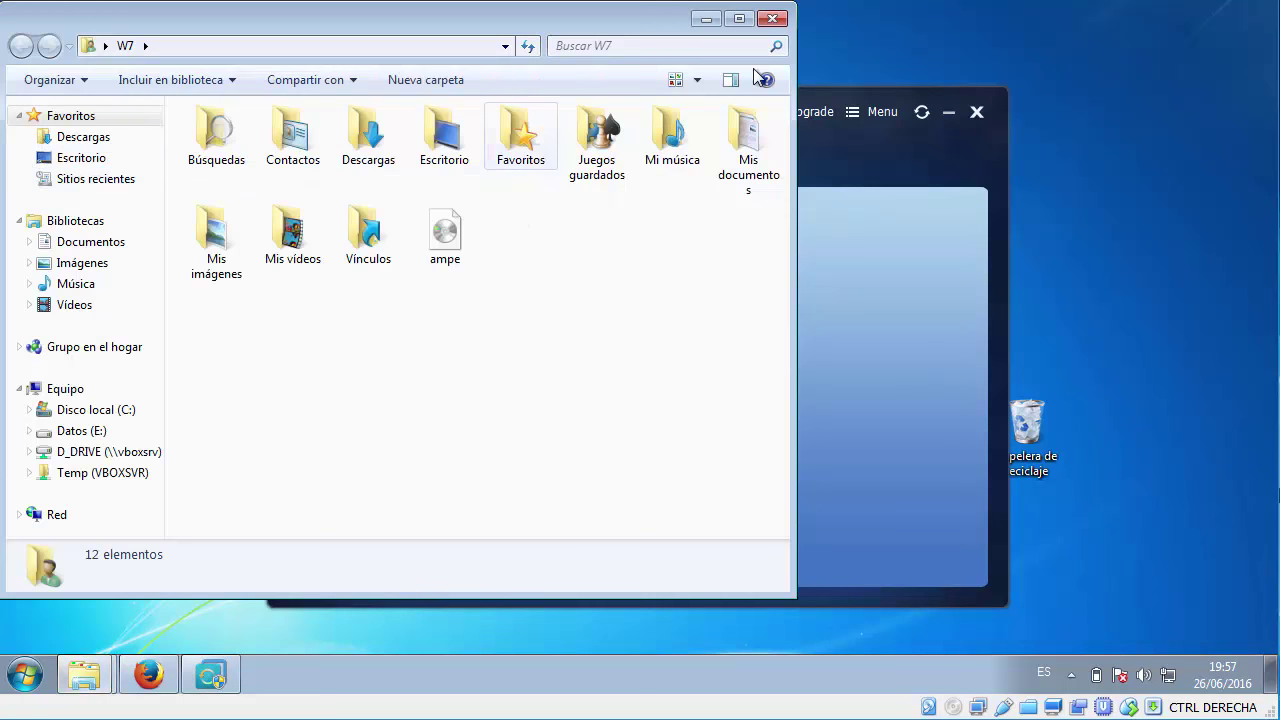
pyautogui.click(467, 118)
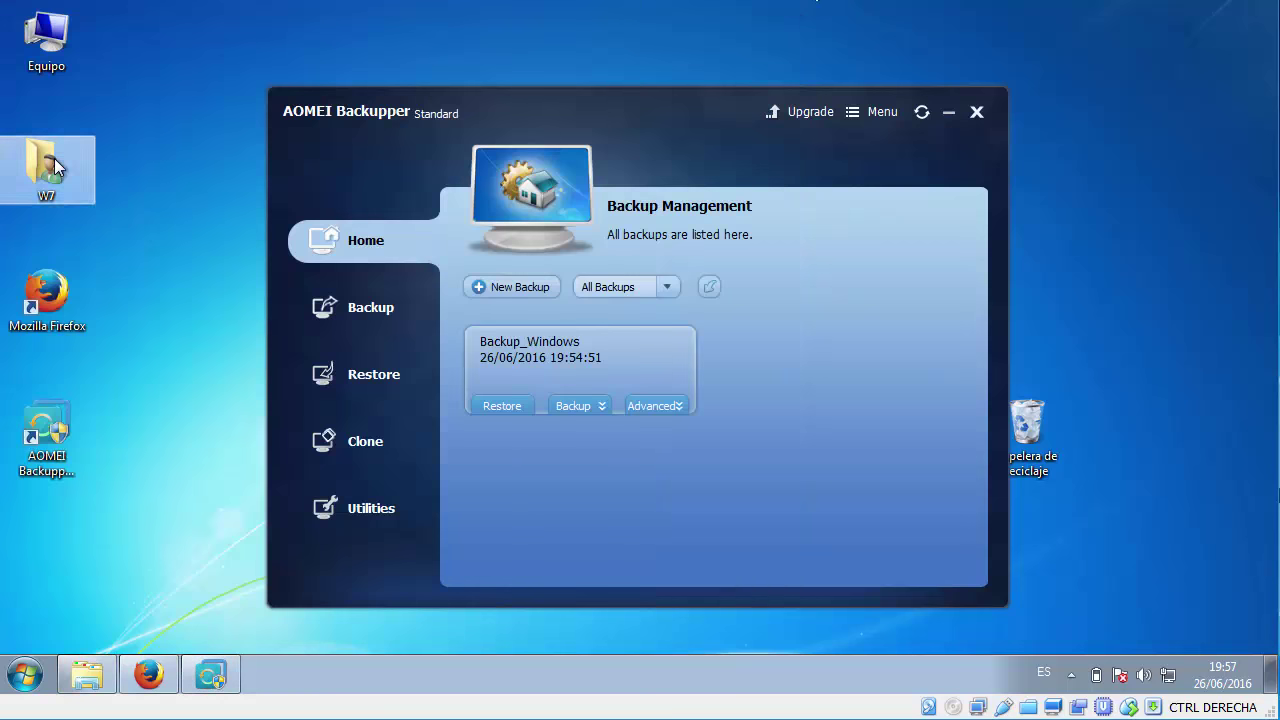
pyautogui.rightClick(56, 160)
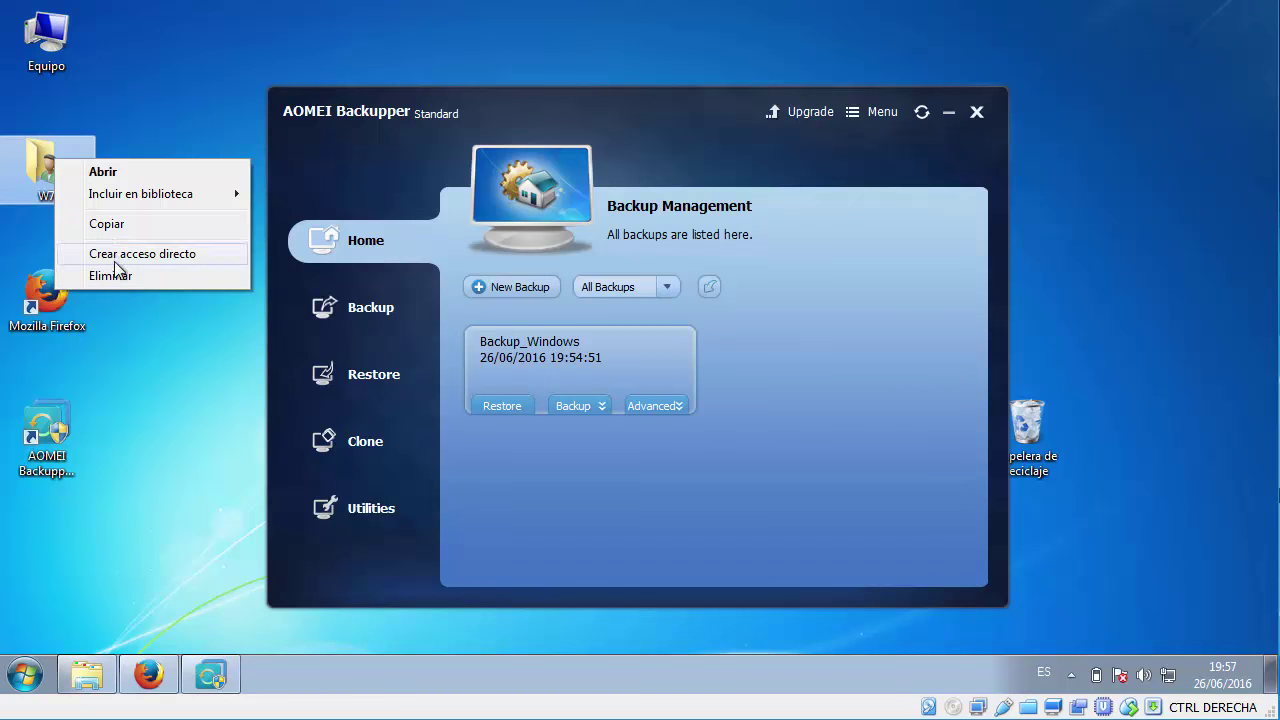
pyautogui.click(117, 277)
pyautogui.click(738, 416)
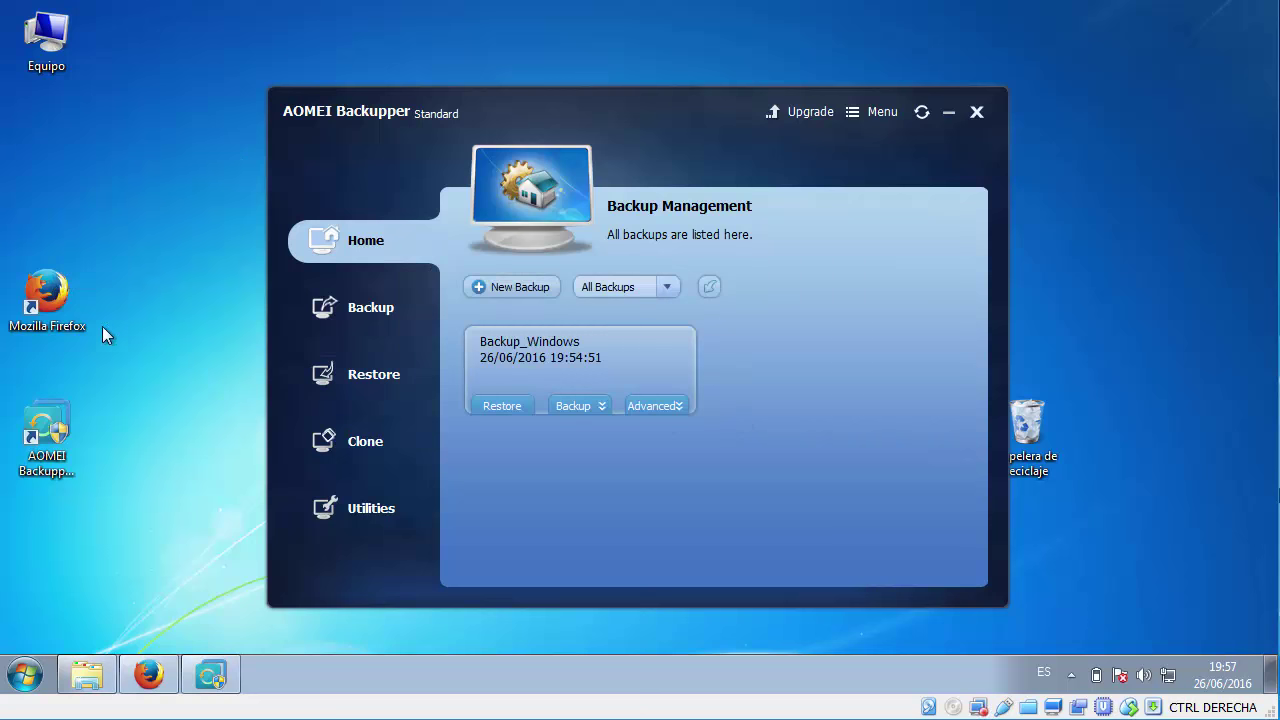
# Step: Delete the Mozilla Firefox shortcut from the desktop, sending it to the recycle bin
pyautogui.click(61, 298)
pyautogui.rightClick(61, 298)
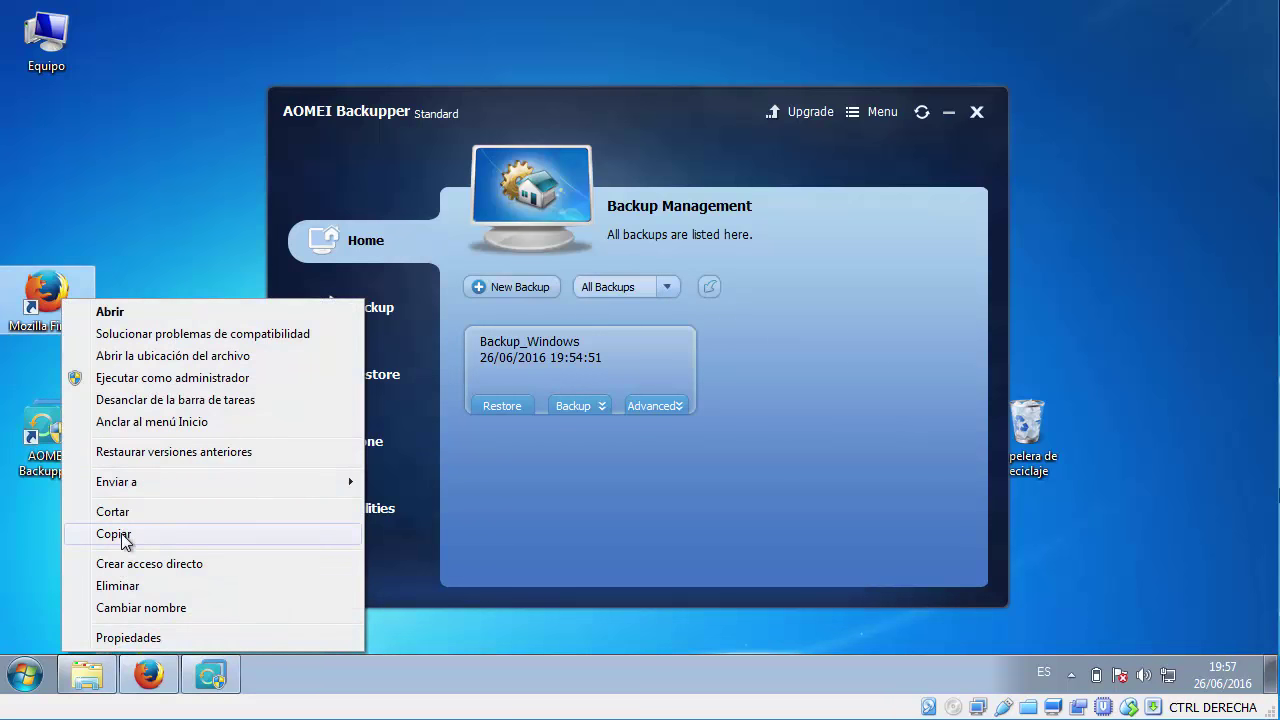
pyautogui.click(124, 585)
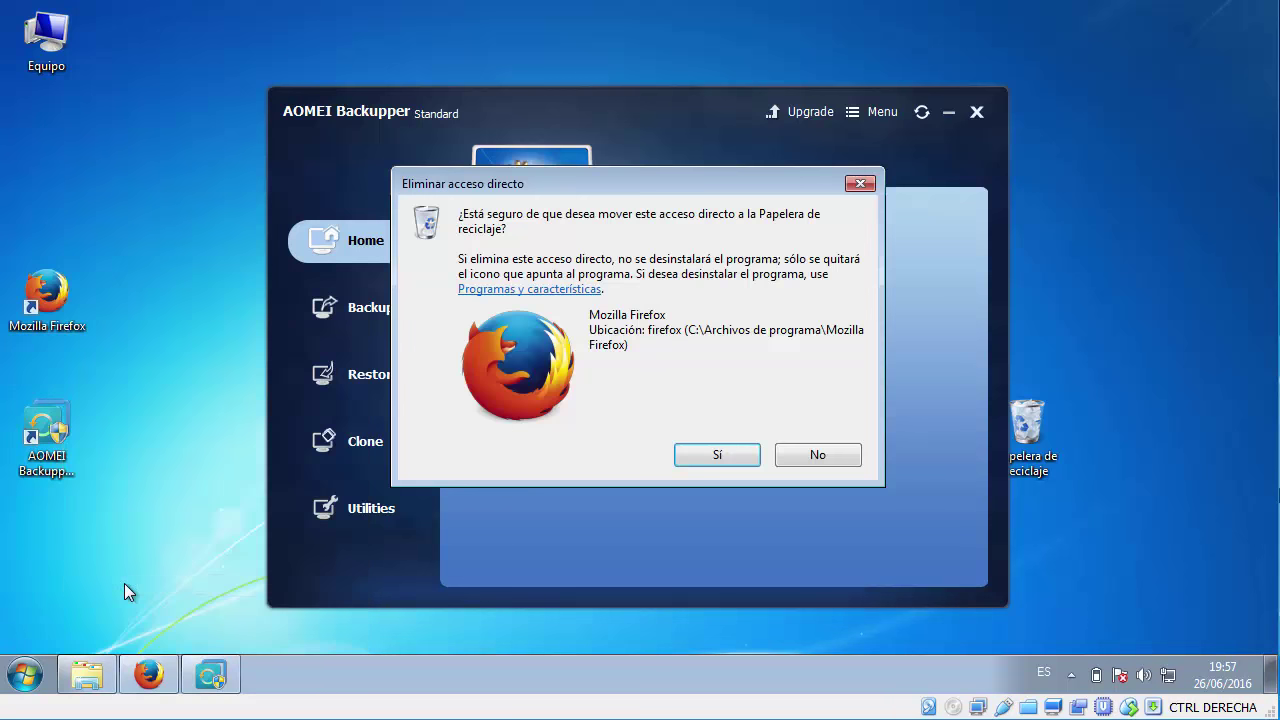
pyautogui.click(720, 455)
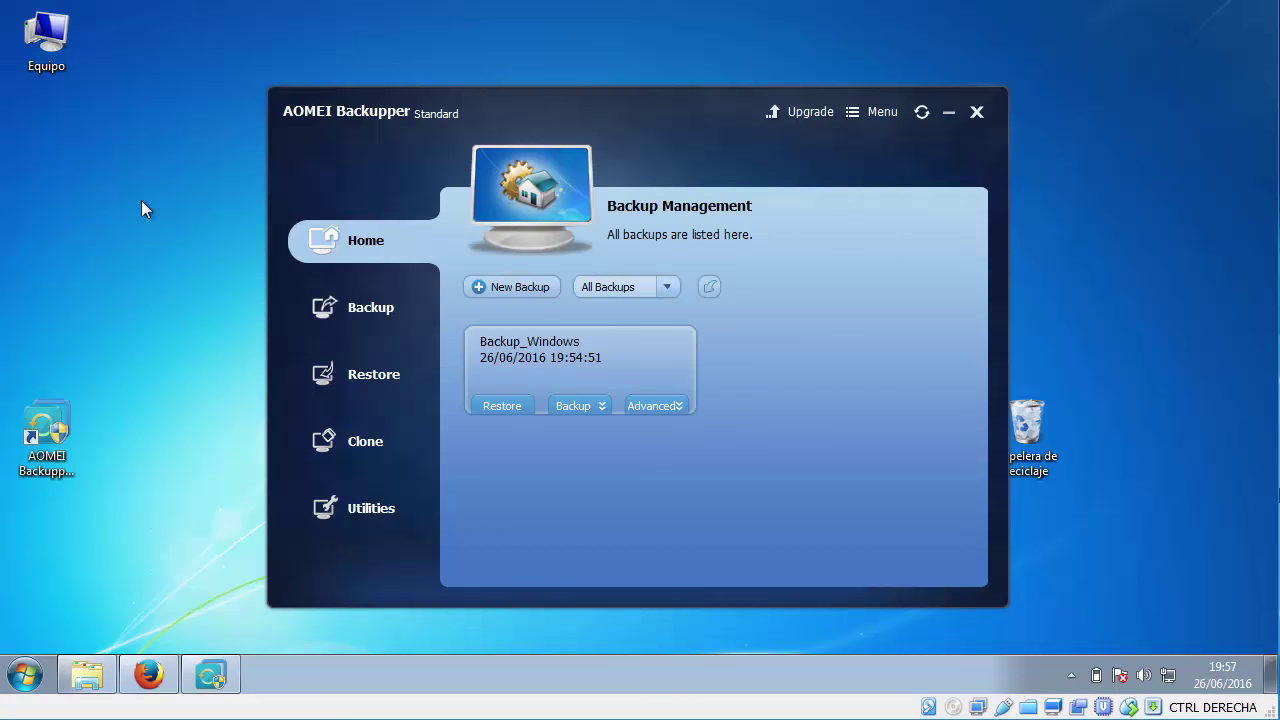
# Step: Create a new text document on the desktop, keeping its default name
pyautogui.rightClick(36, 125)
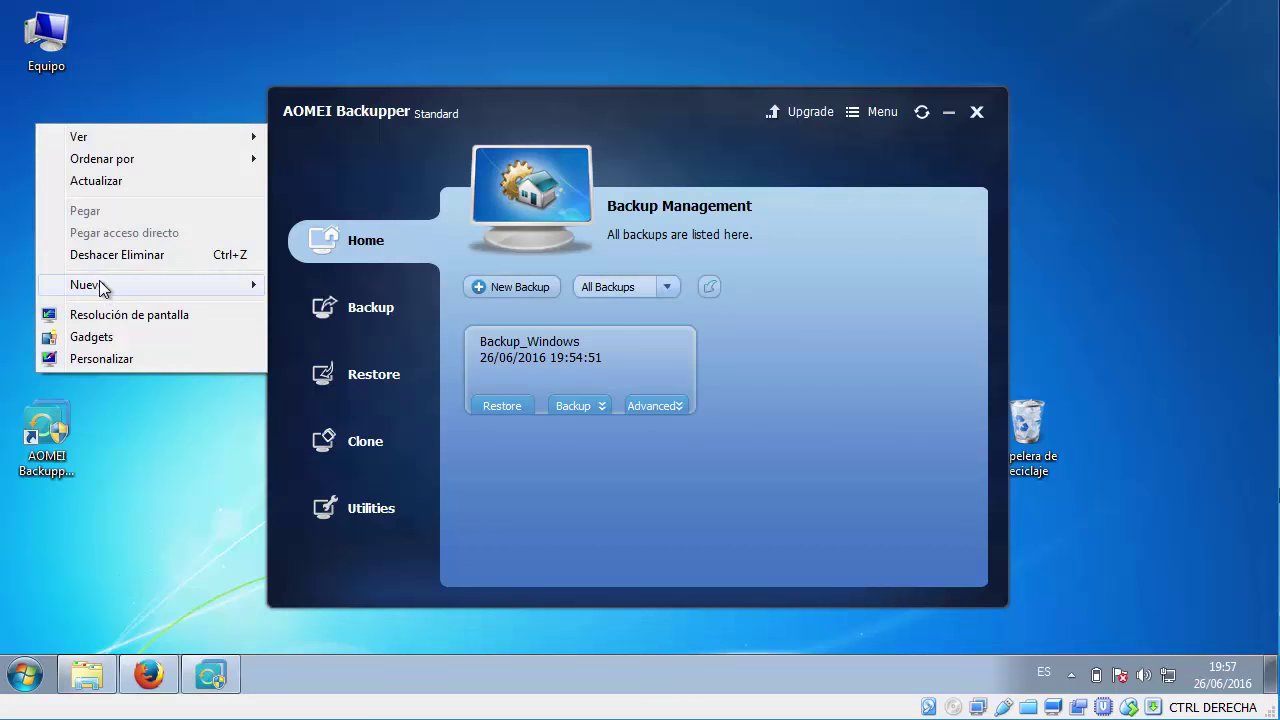
pyautogui.moveTo(103, 286)
pyautogui.click(300, 426)
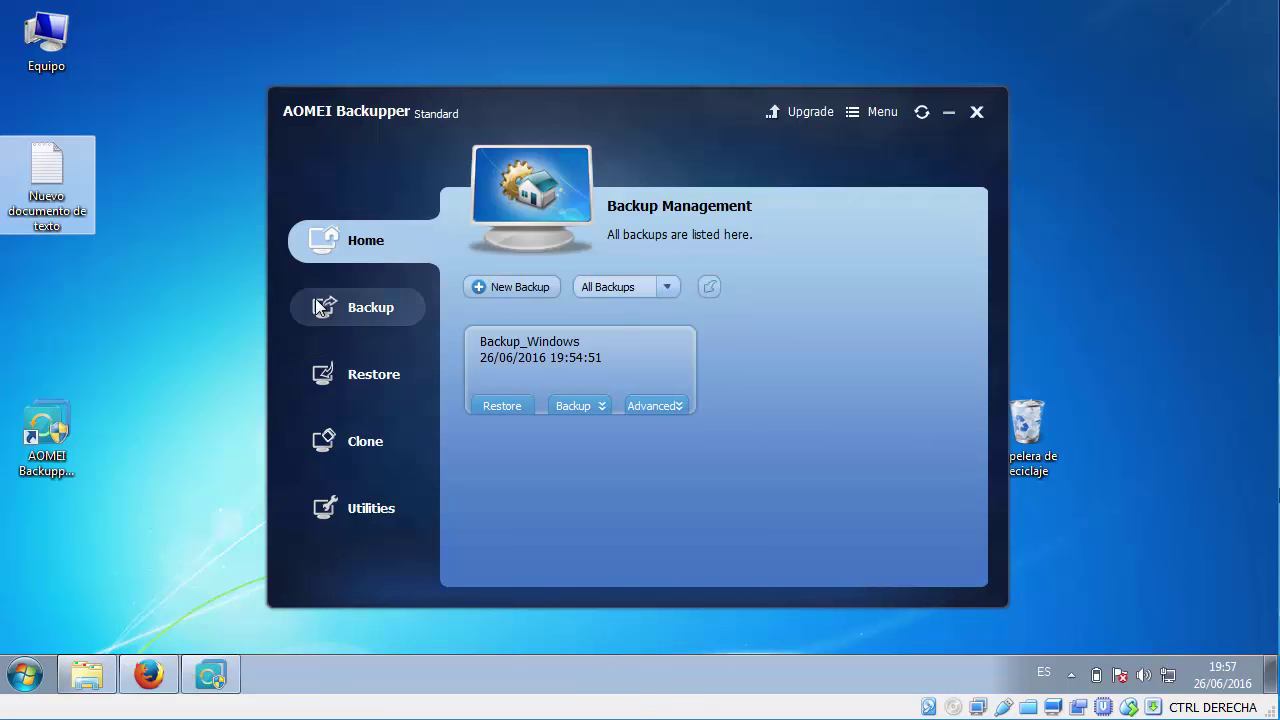
# Step: Show the restore page and set the restore type to Universal Restore
pyautogui.click(375, 381)
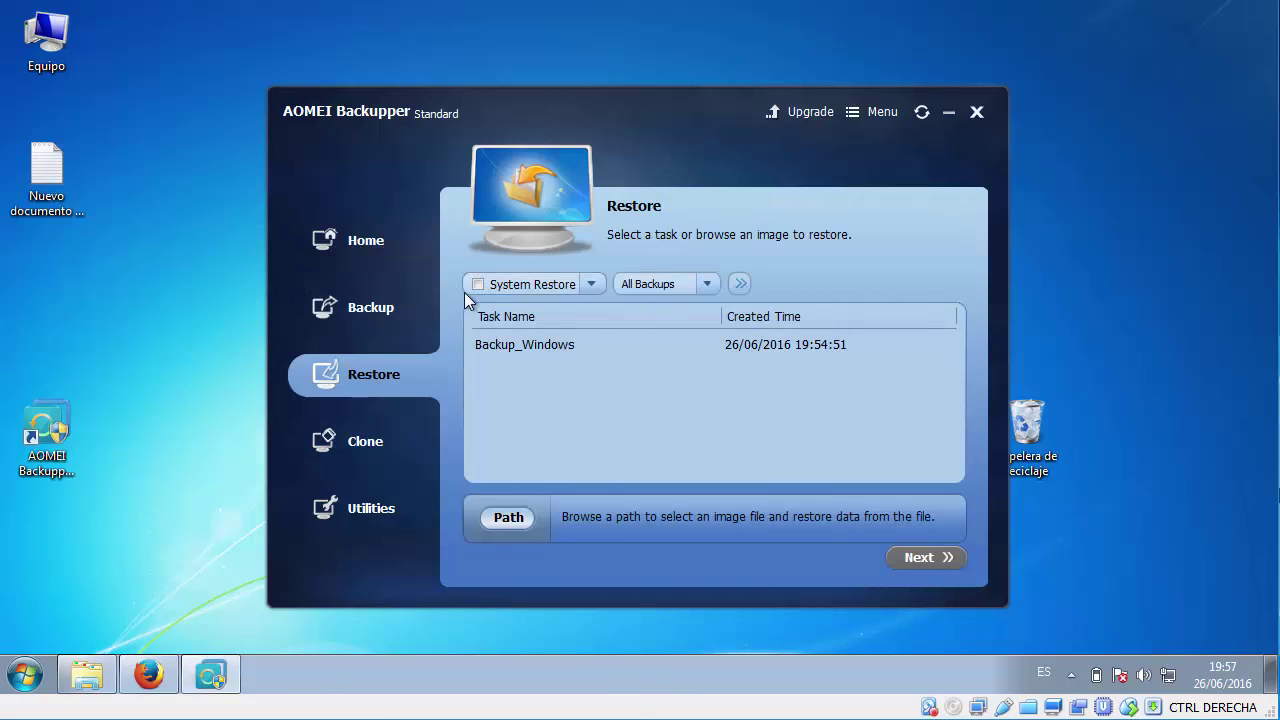
pyautogui.click(593, 286)
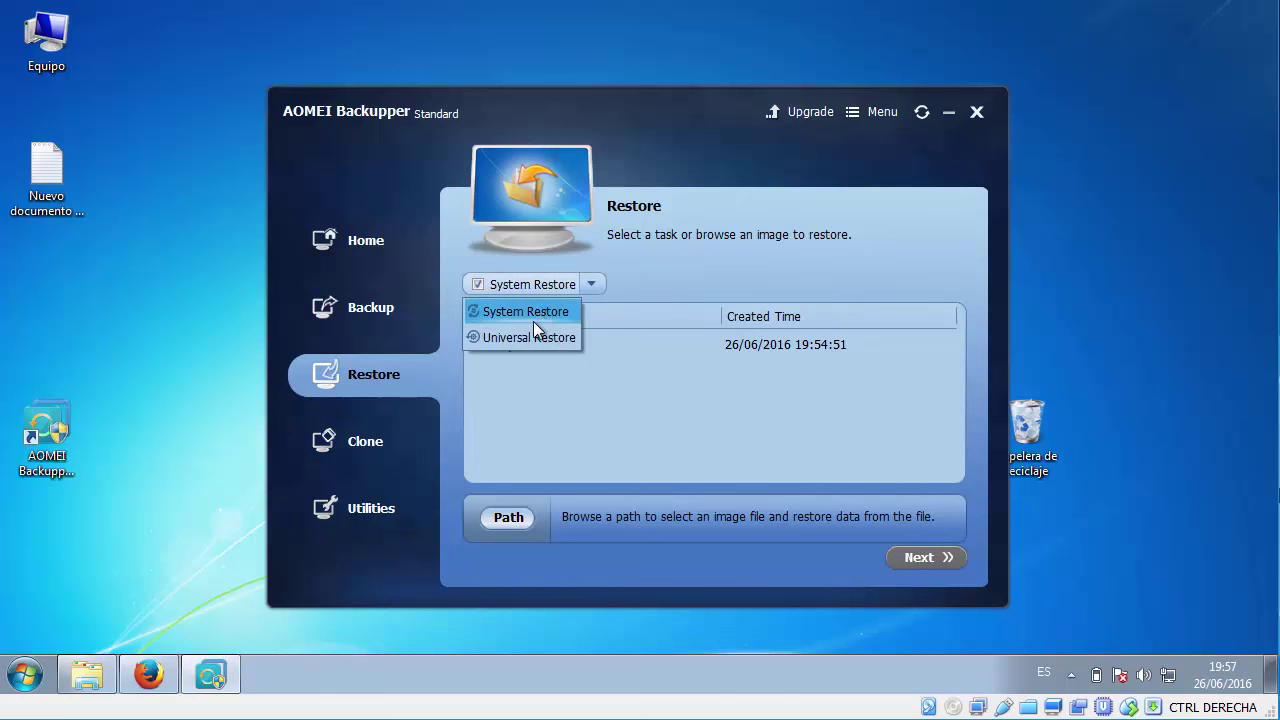
pyautogui.click(505, 339)
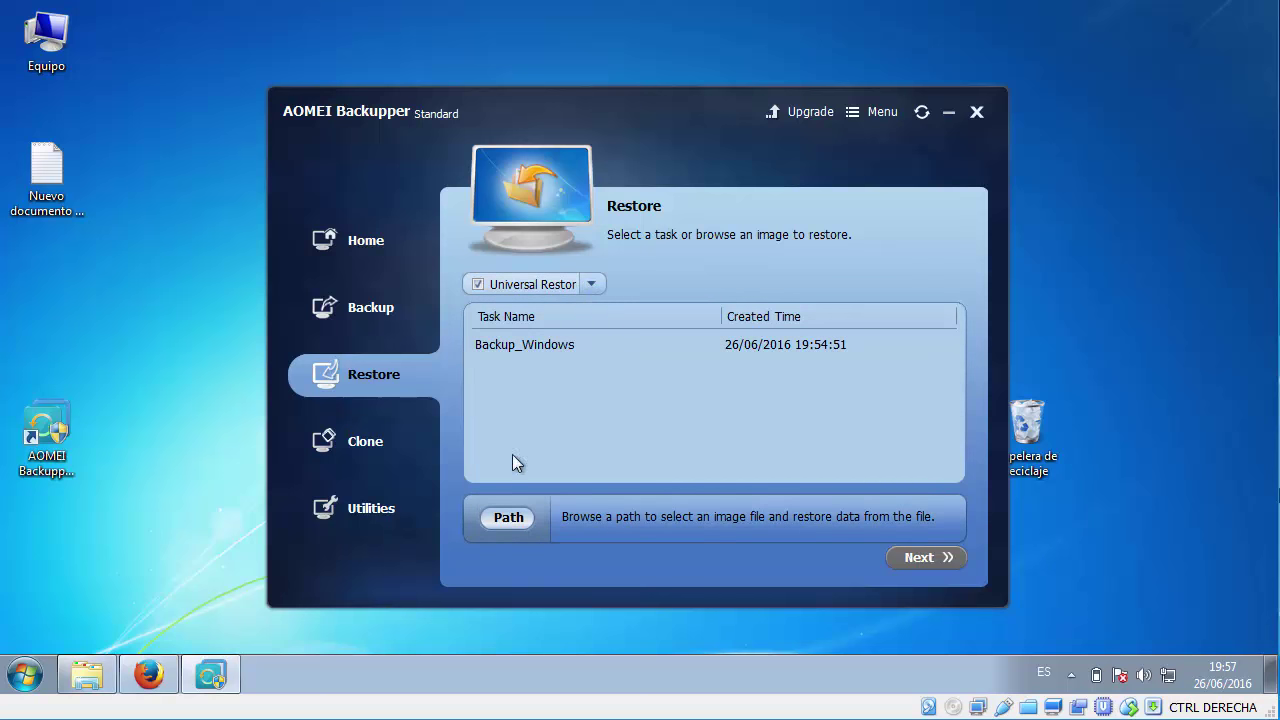
# Step: Browse to the Backups\Backup_Windows folder on Datos (E:) and open the Backup_Windows image file for restoring
pyautogui.click(507, 517)
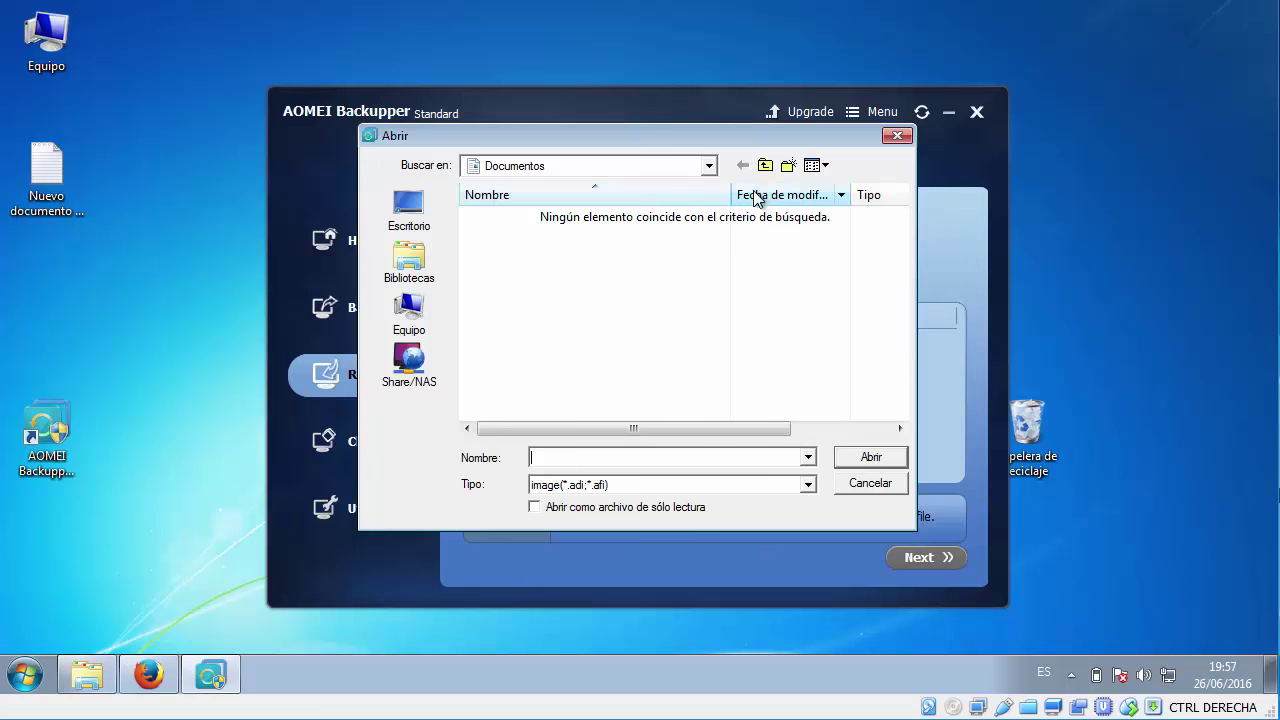
pyautogui.click(709, 166)
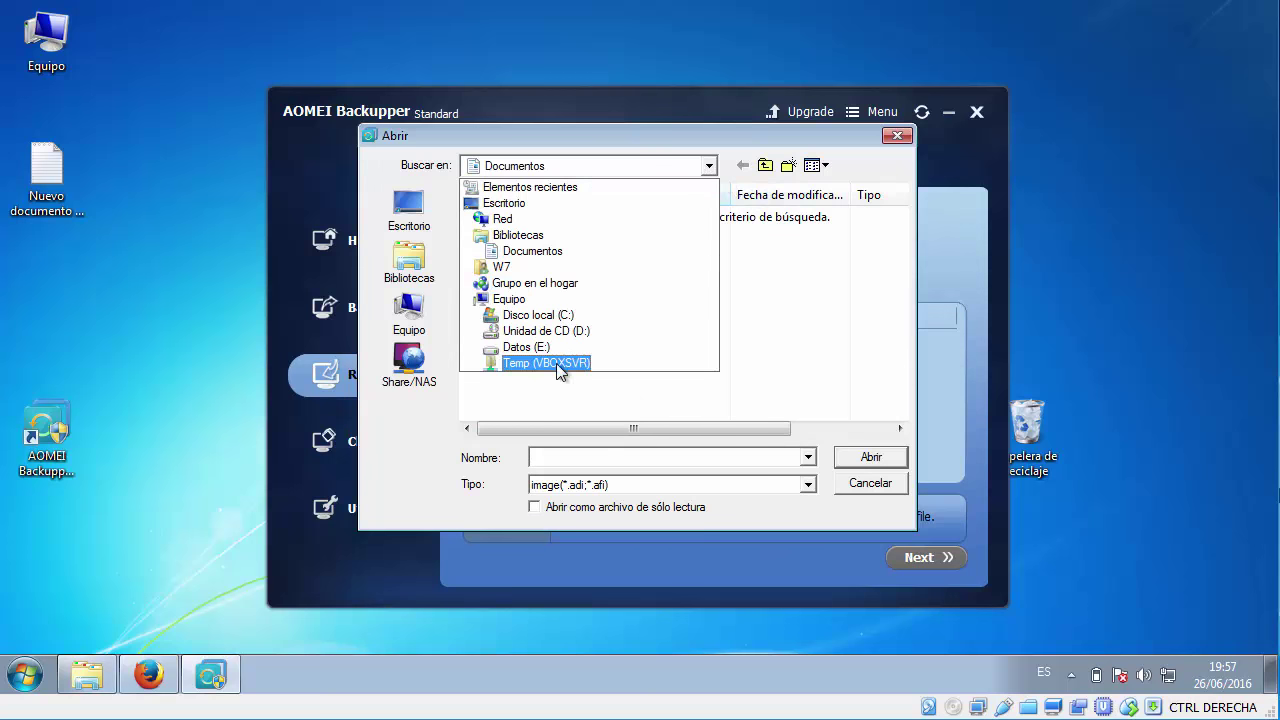
pyautogui.click(528, 347)
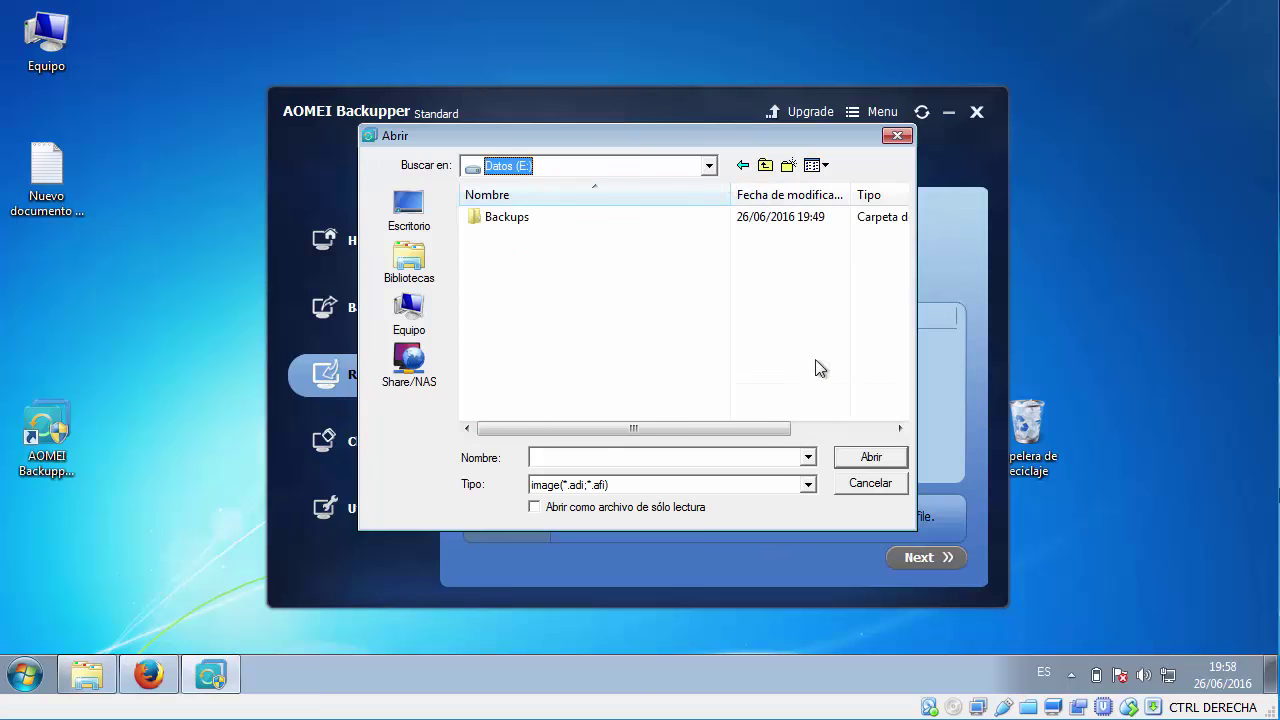
pyautogui.doubleClick(507, 218)
pyautogui.doubleClick(528, 218)
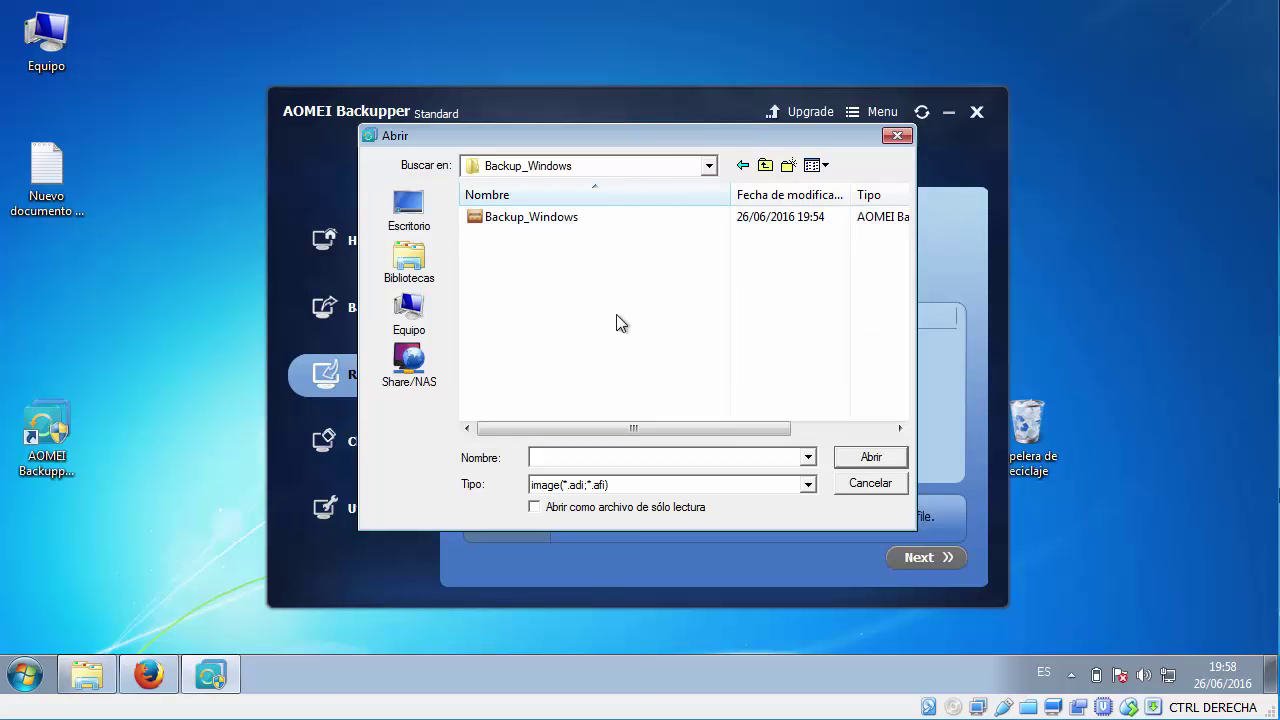
pyautogui.click(546, 219)
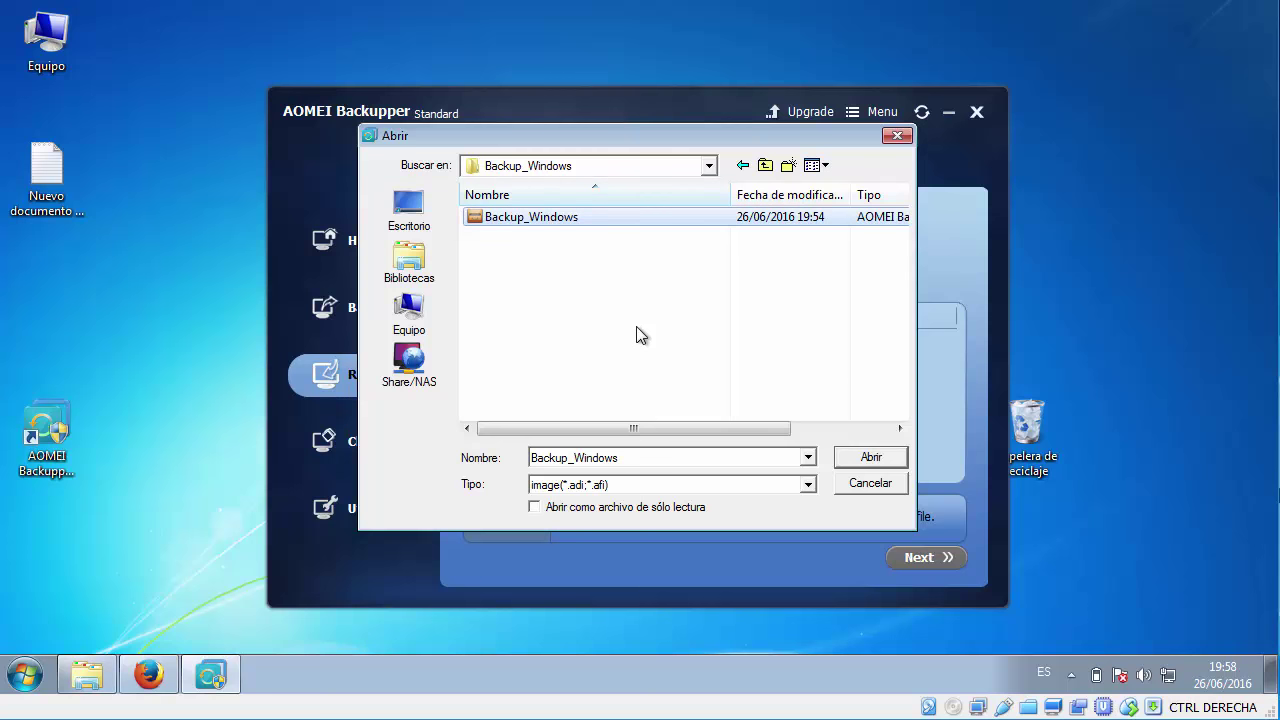
pyautogui.click(871, 457)
pyautogui.click(505, 220)
pyautogui.click(876, 456)
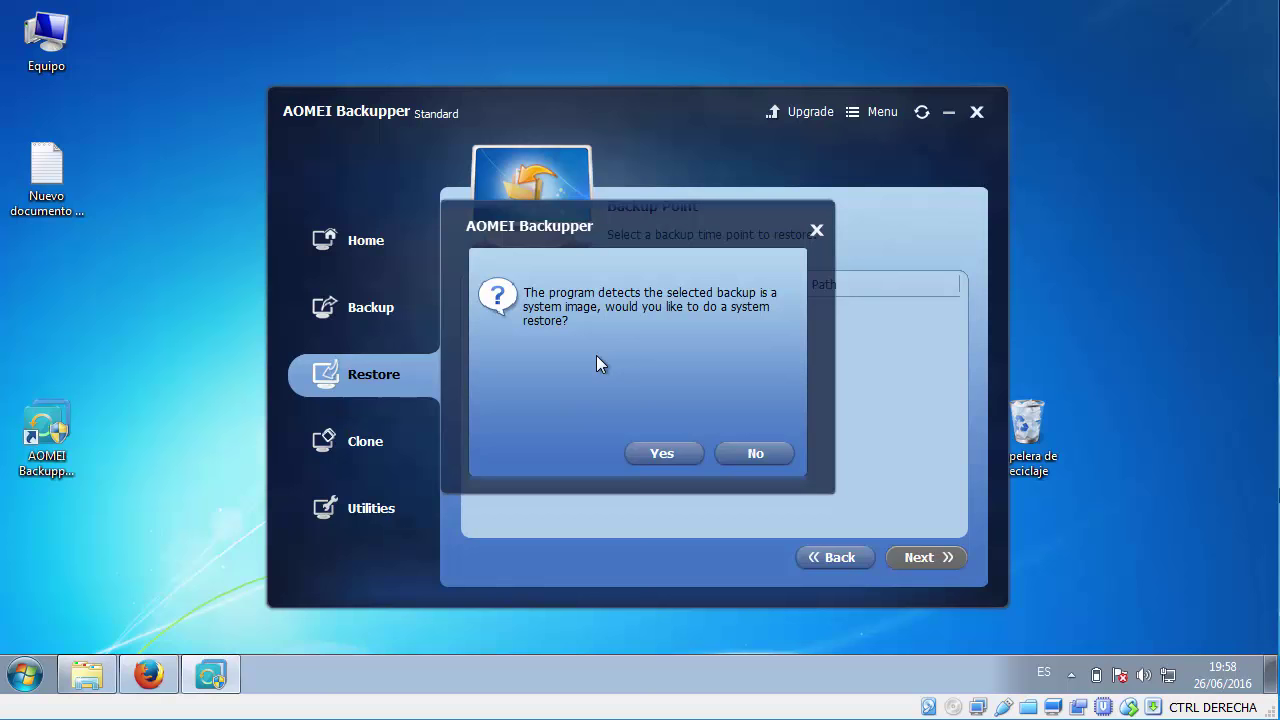
# Step: Agree to perform a system restore and choose the Full Backup of 26/06/2016 19:49:20 as the restore point
pyautogui.click(659, 453)
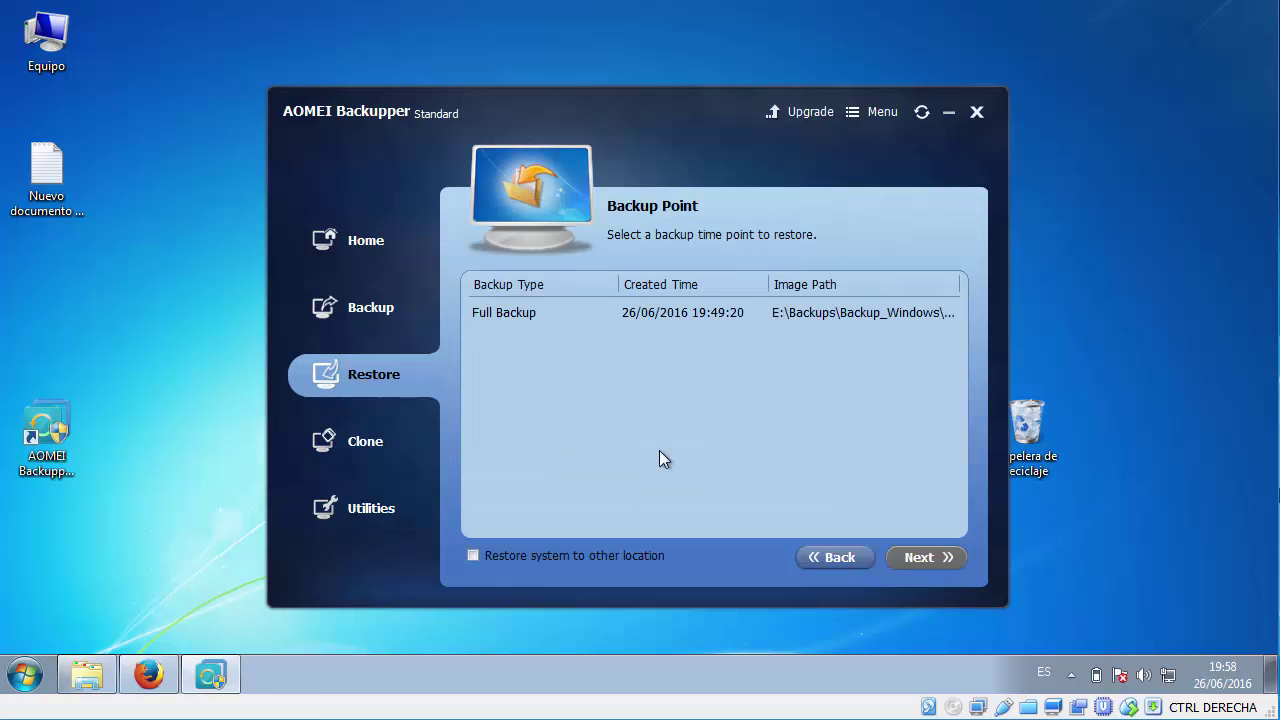
pyautogui.click(521, 318)
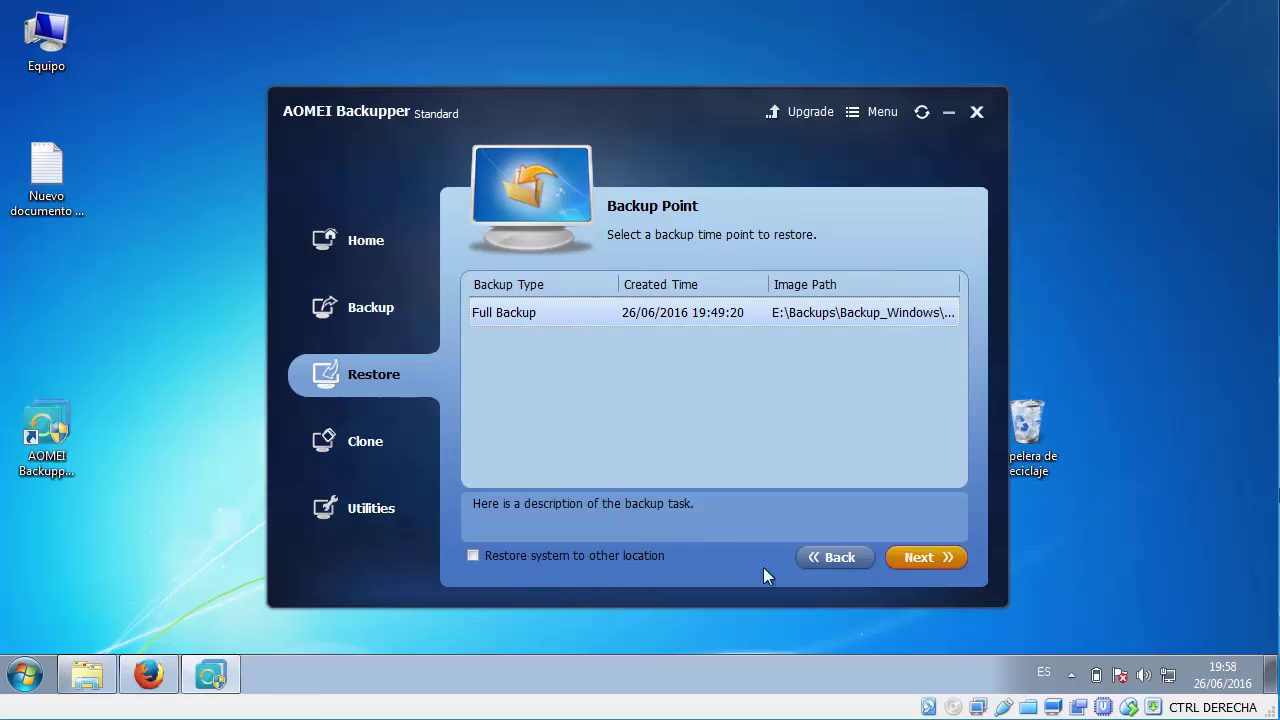
pyautogui.click(934, 557)
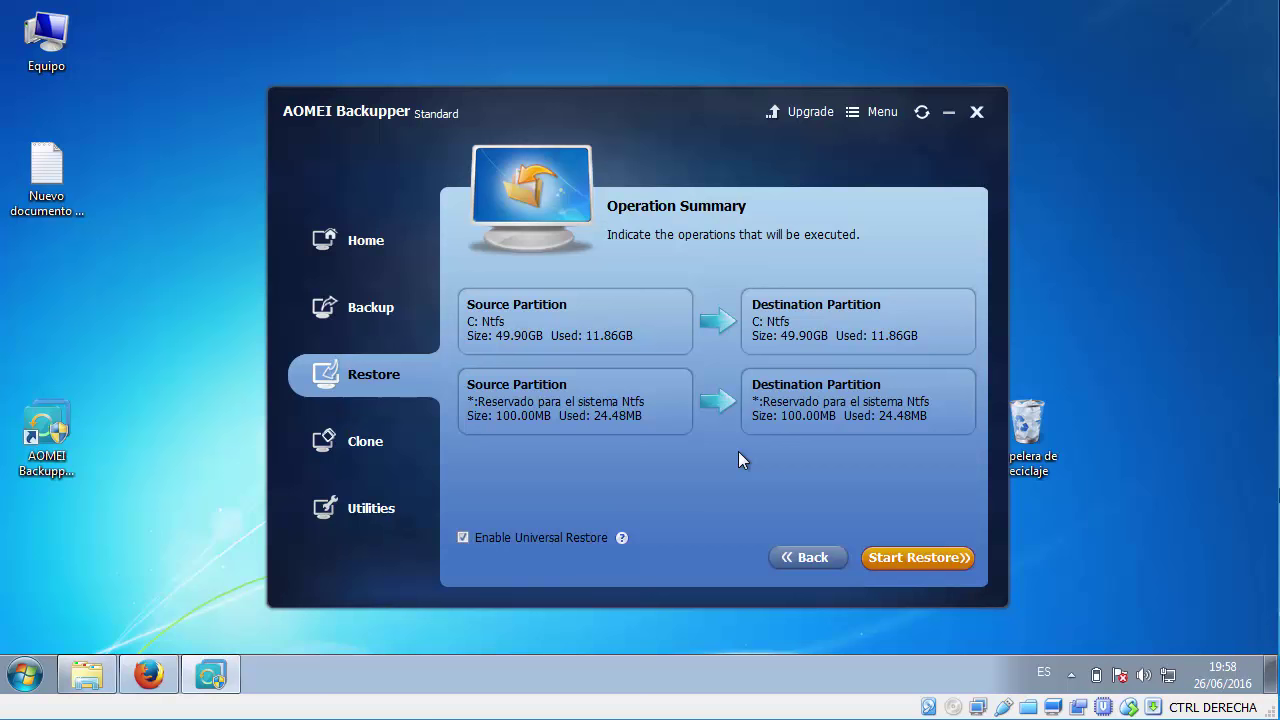
# Step: Review the Universal Restore option, start the system restore, and agree to restart the computer to complete it in Restart Mode
pyautogui.click(462, 538)
pyautogui.moveTo(622, 540)
pyautogui.click(915, 558)
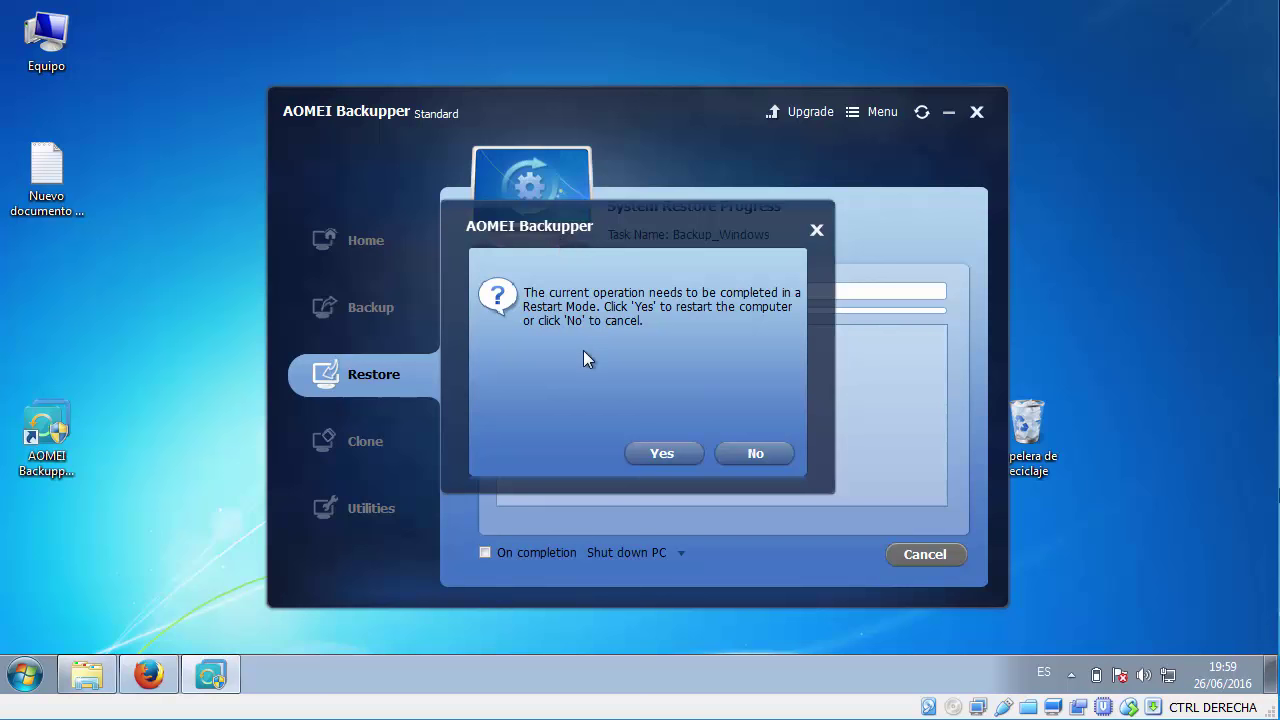
pyautogui.click(664, 449)
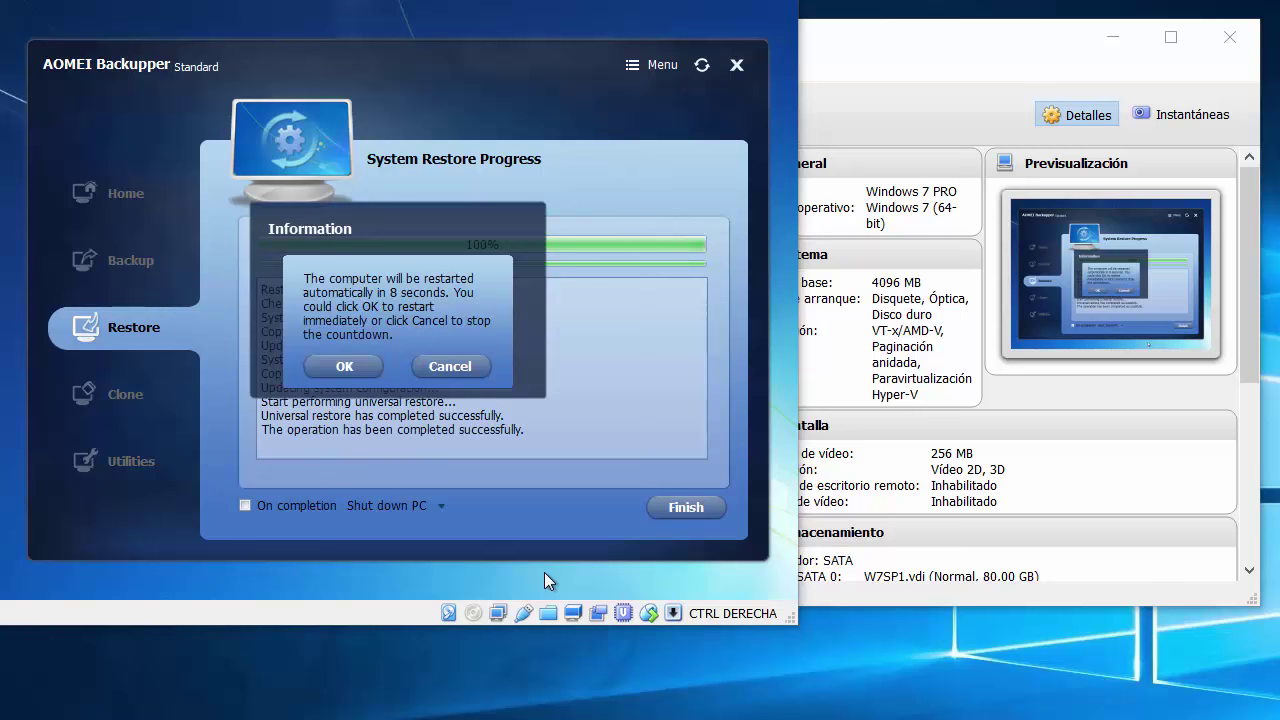
# Step: Restart the computer immediately to finish the restore, and relaunch AOMEI Backupper, allowing it to make changes
pyautogui.click(344, 367)
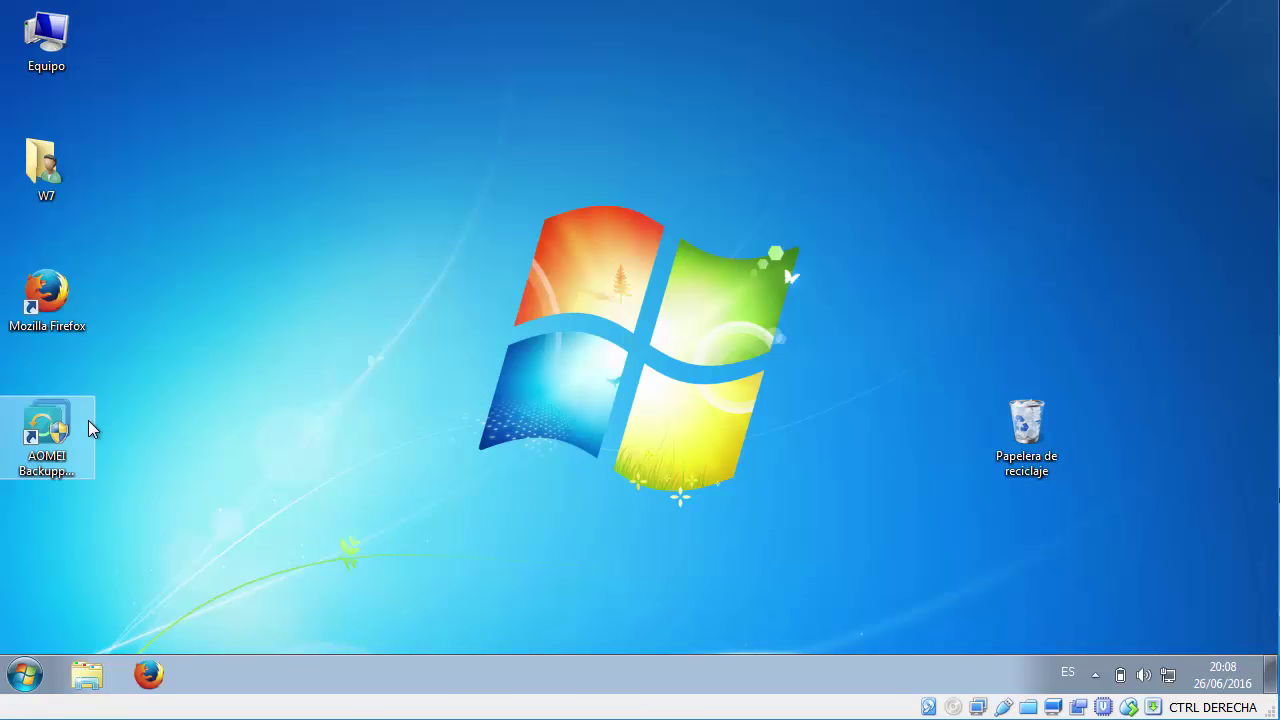
pyautogui.click(52, 420)
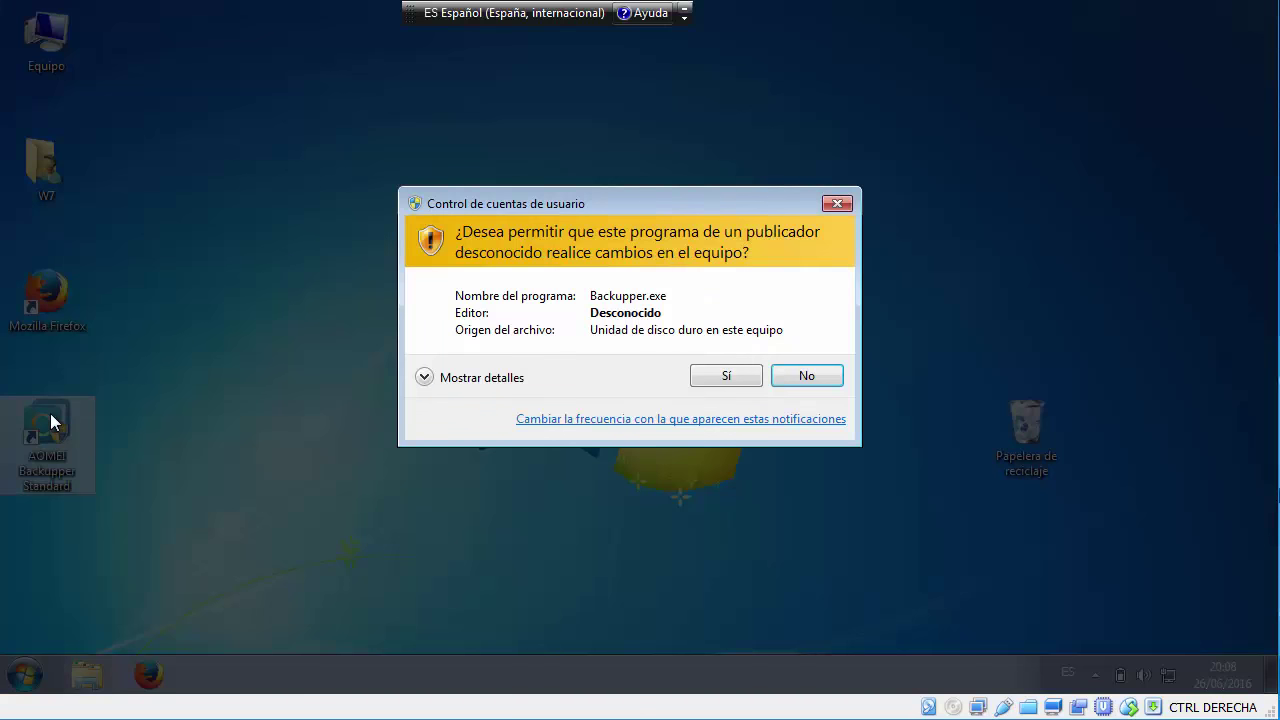
pyautogui.click(706, 375)
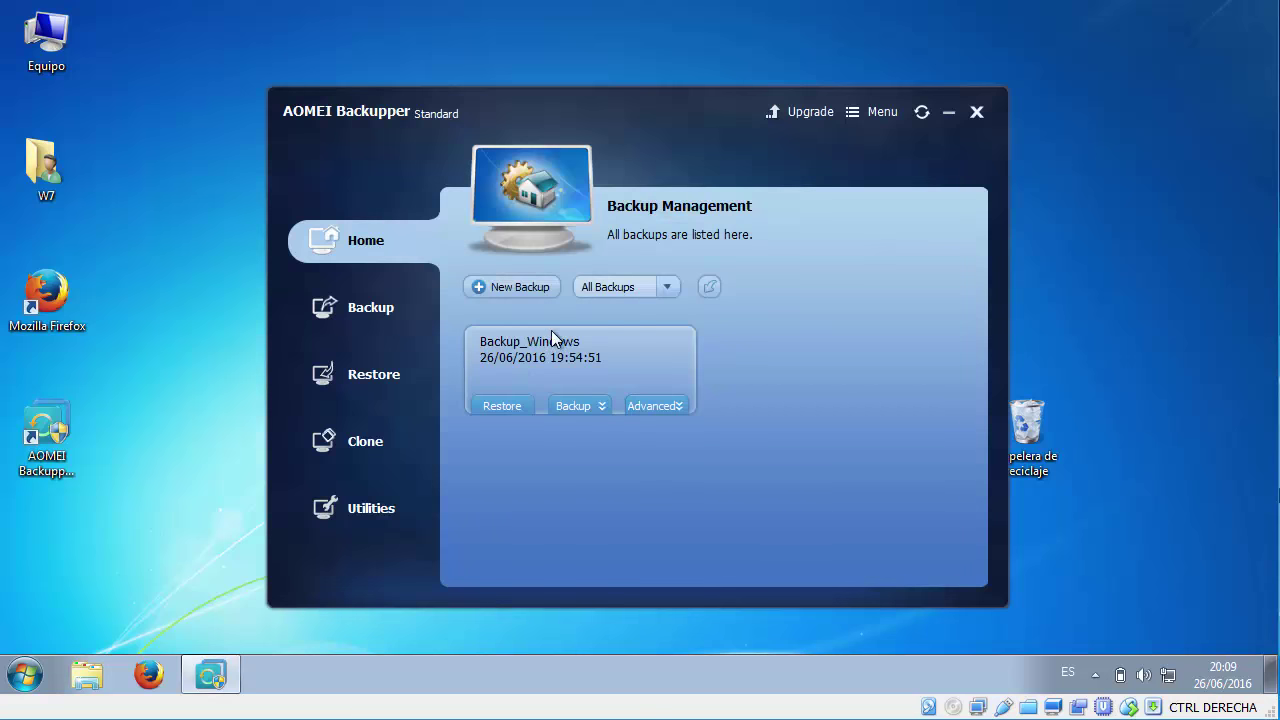
# Step: Check the Backup_Windows image file in E:\Backups\Backup_Windows using Explorer, and minimize the Explorer window
pyautogui.doubleClick(62, 43)
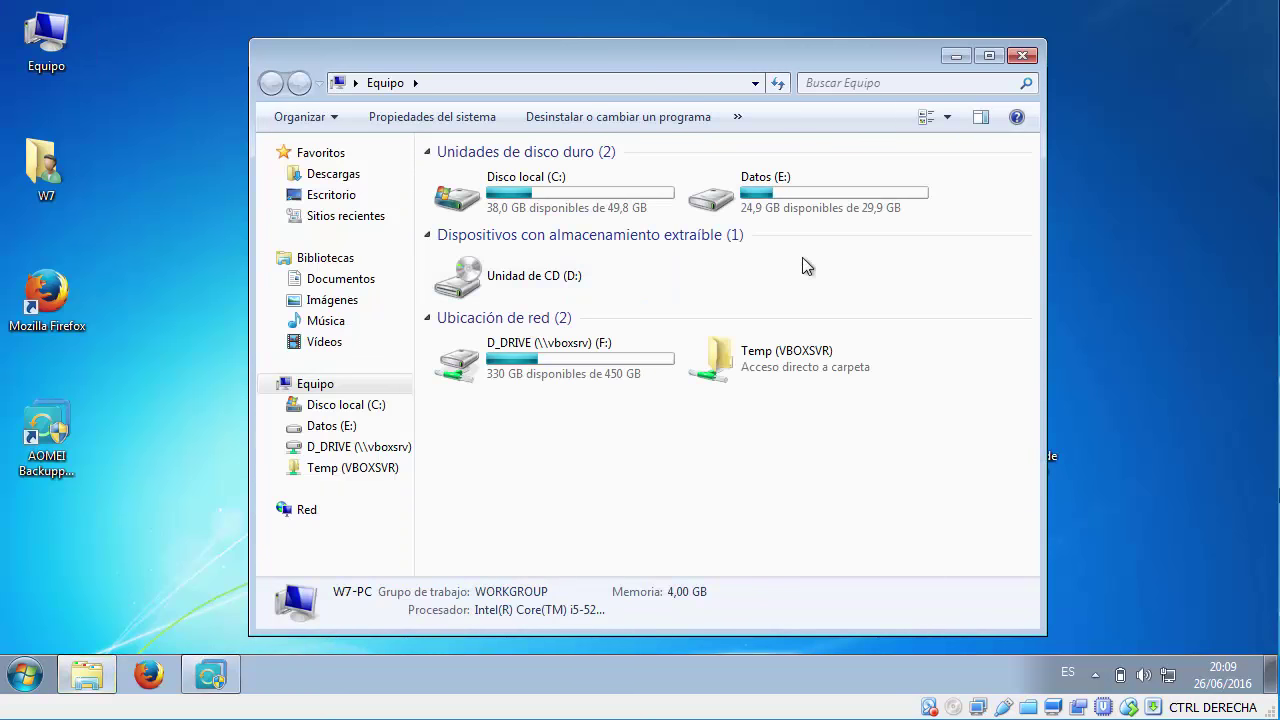
pyautogui.click(772, 195)
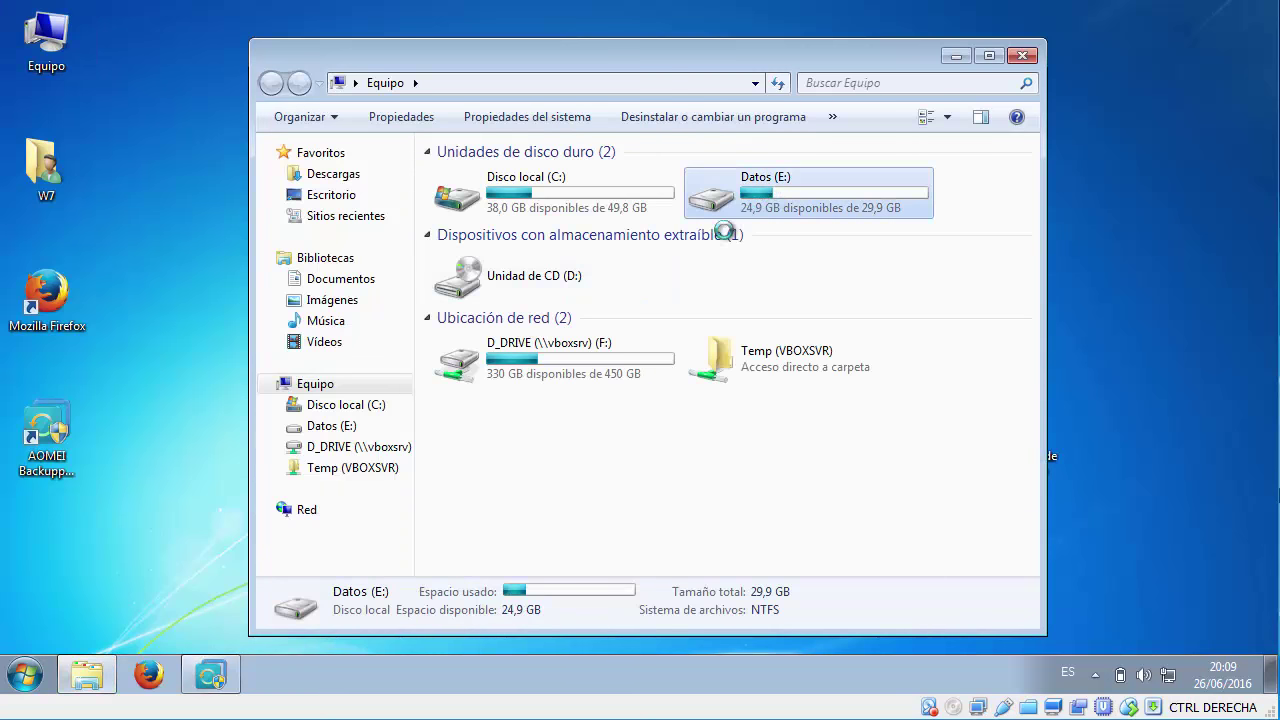
pyautogui.doubleClick(516, 180)
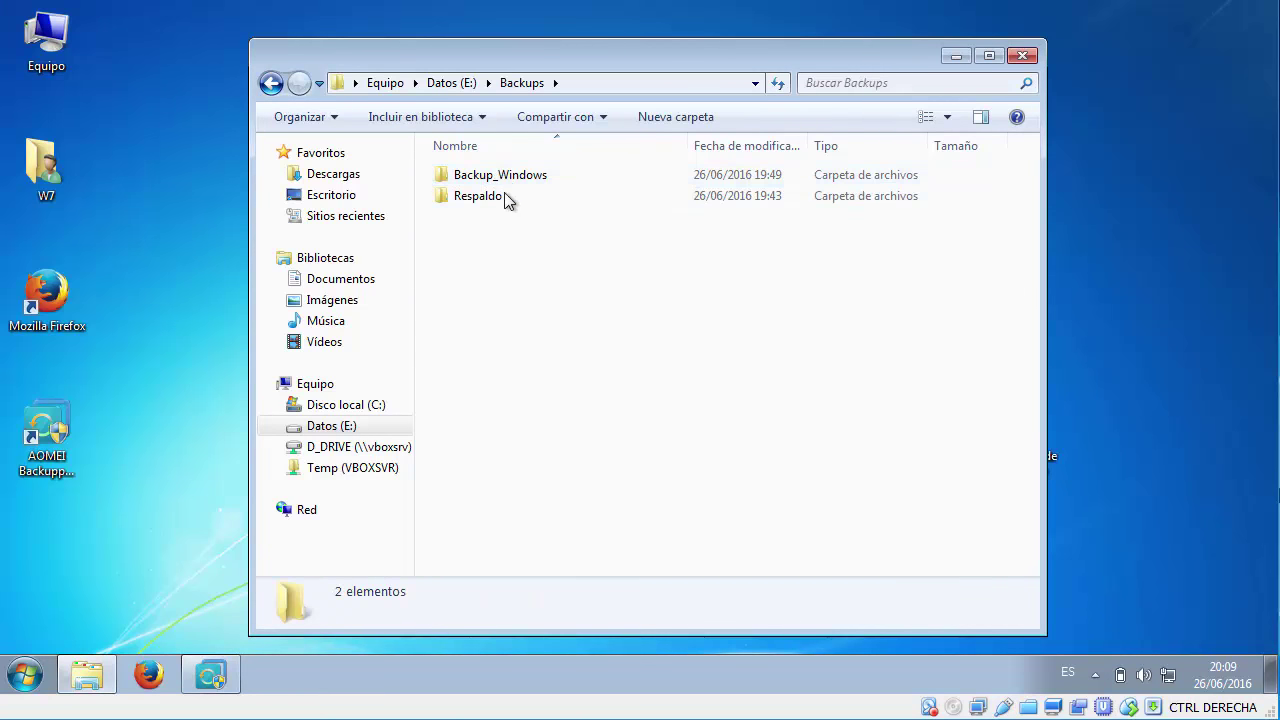
pyautogui.doubleClick(466, 176)
pyautogui.click(464, 182)
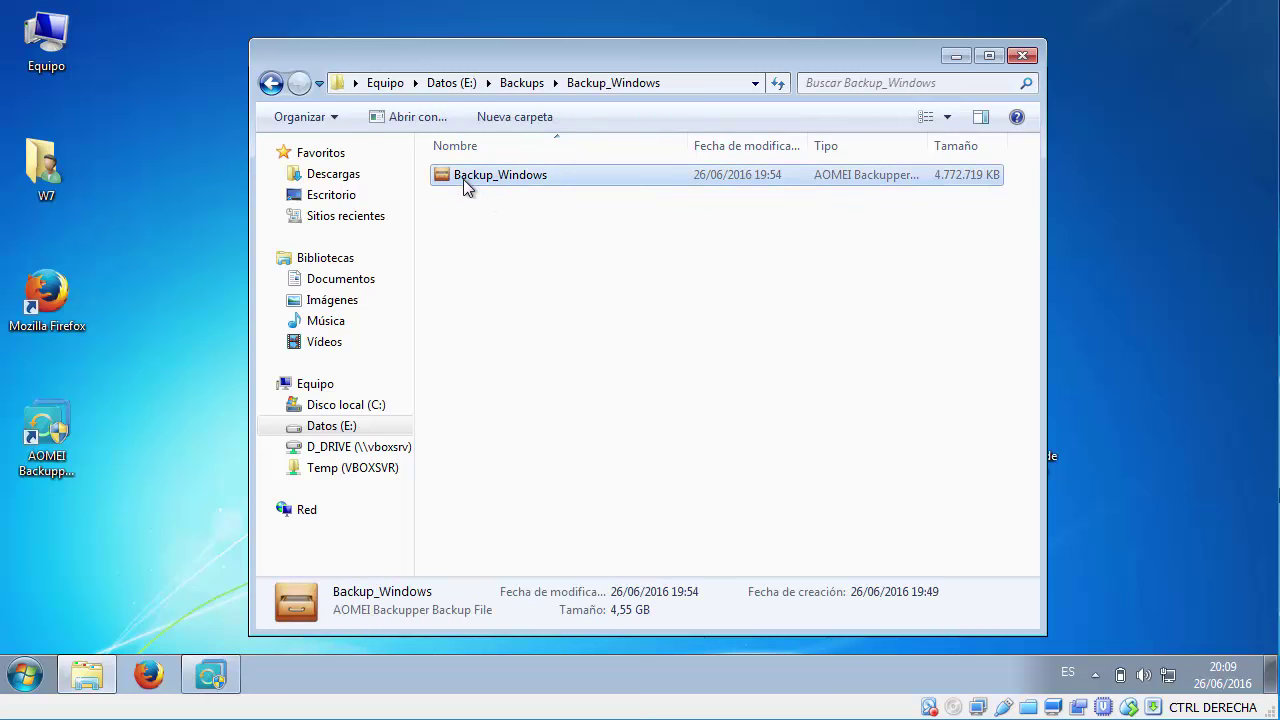
pyautogui.click(952, 58)
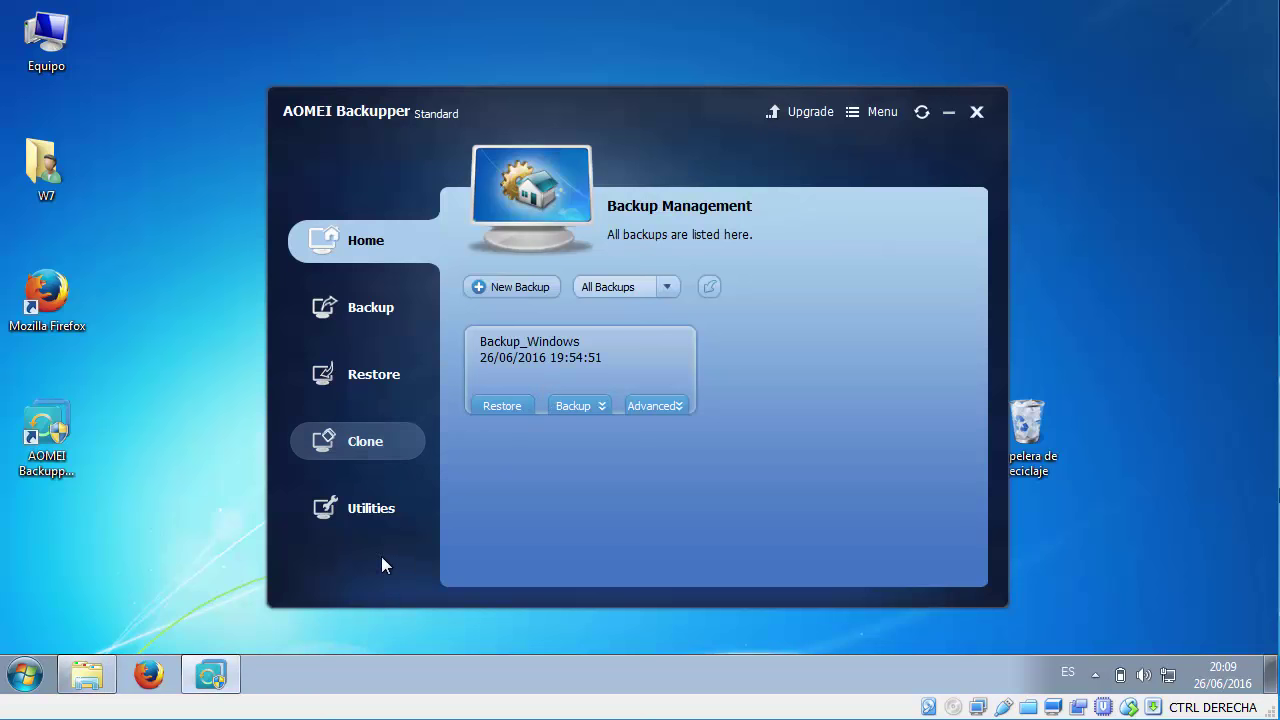
# Step: Start the Create Bootable Media utility and choose a Windows PE disc, continuing to the storage media selection
pyautogui.click(368, 514)
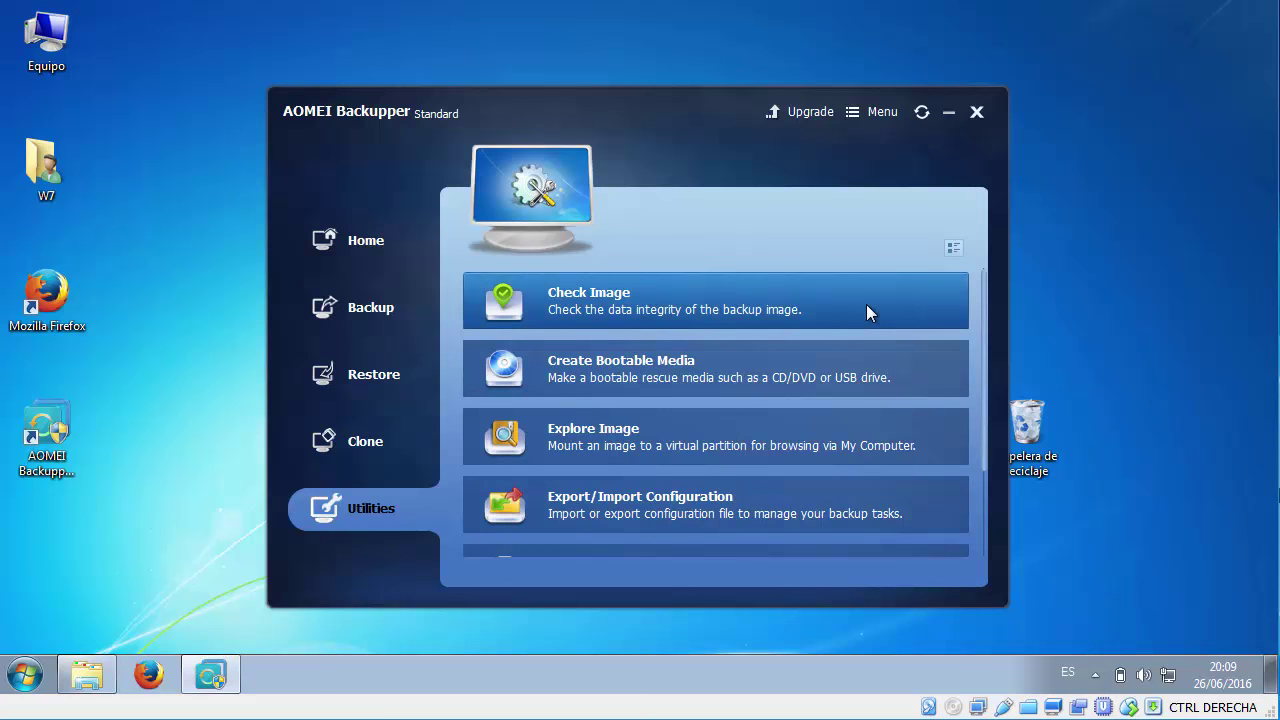
pyautogui.click(627, 376)
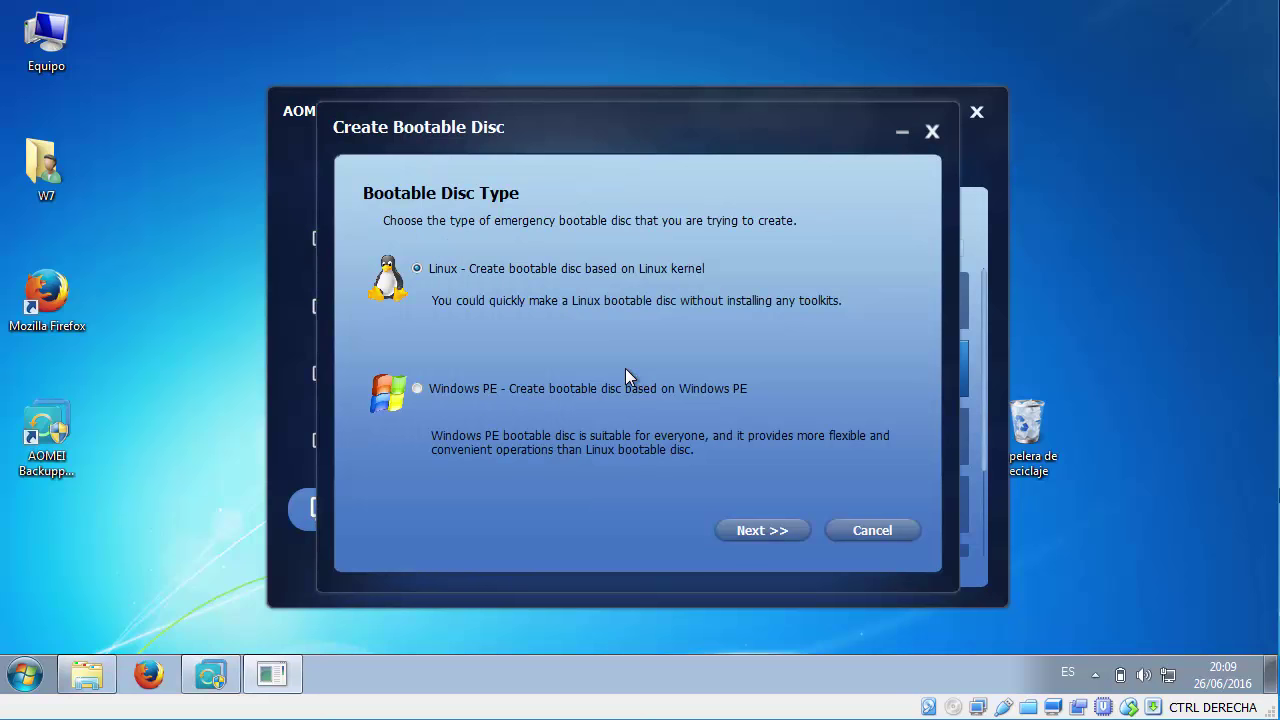
pyautogui.click(416, 388)
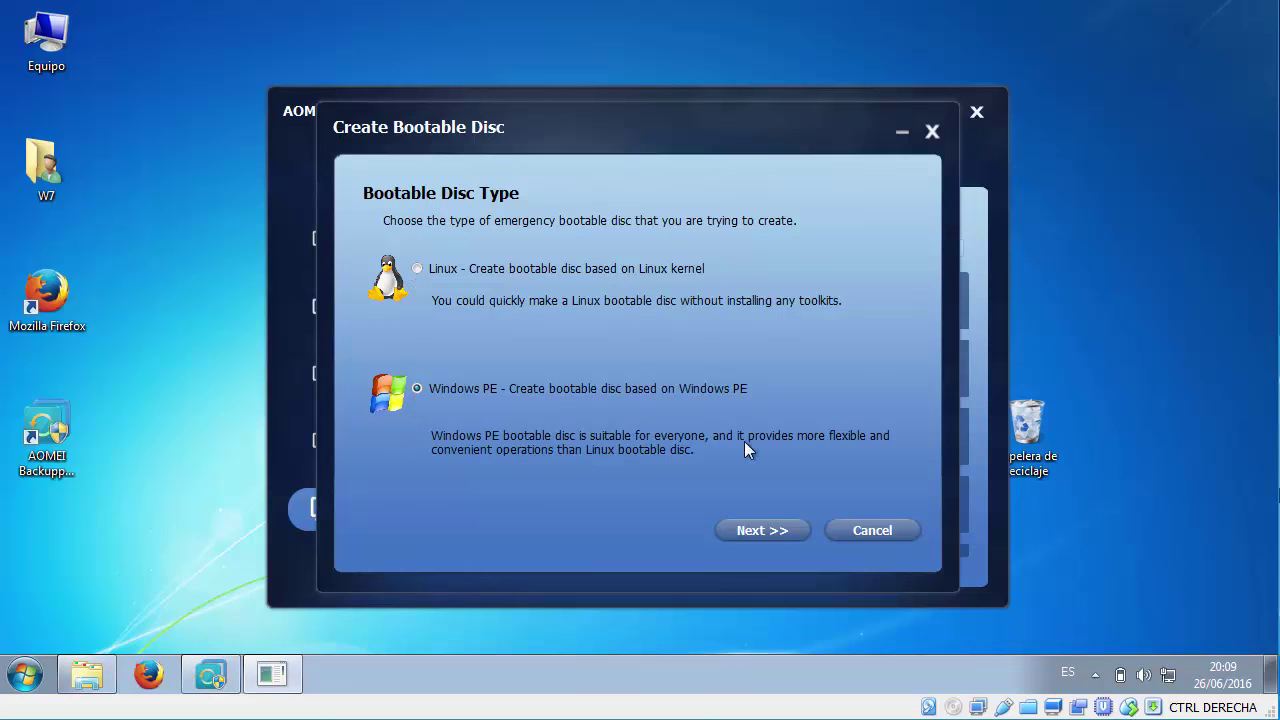
pyautogui.click(752, 532)
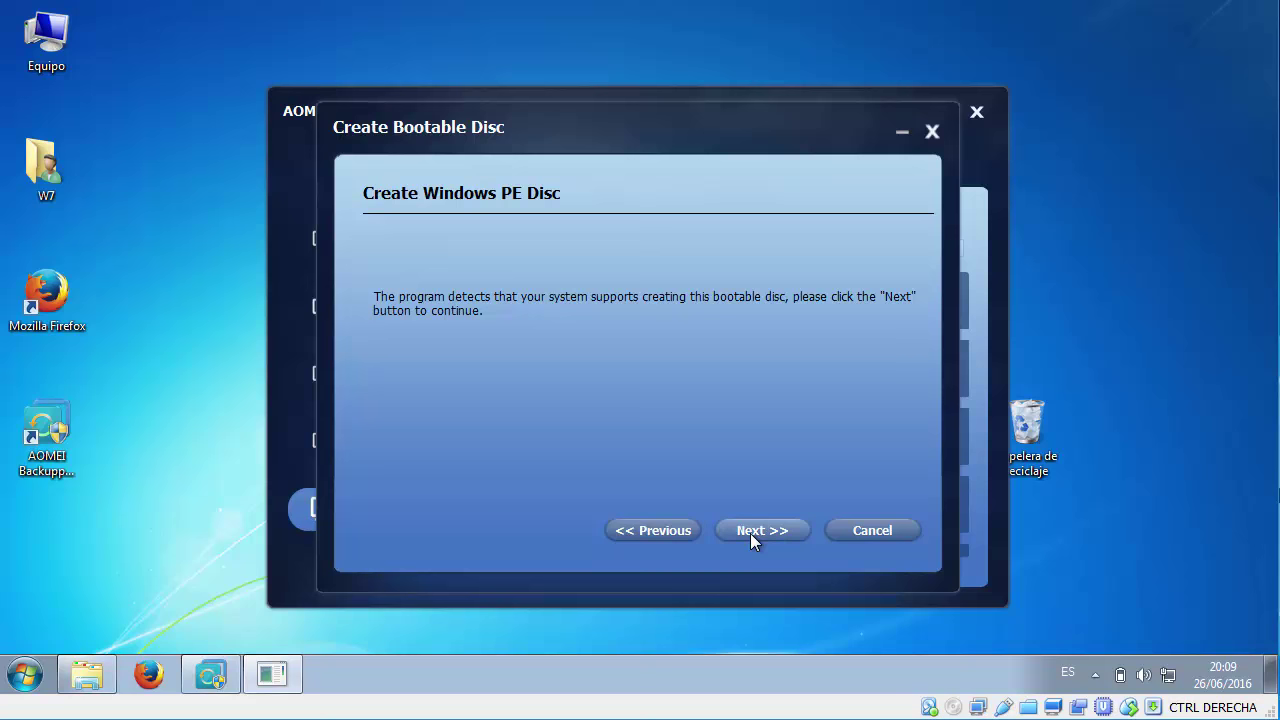
pyautogui.click(750, 533)
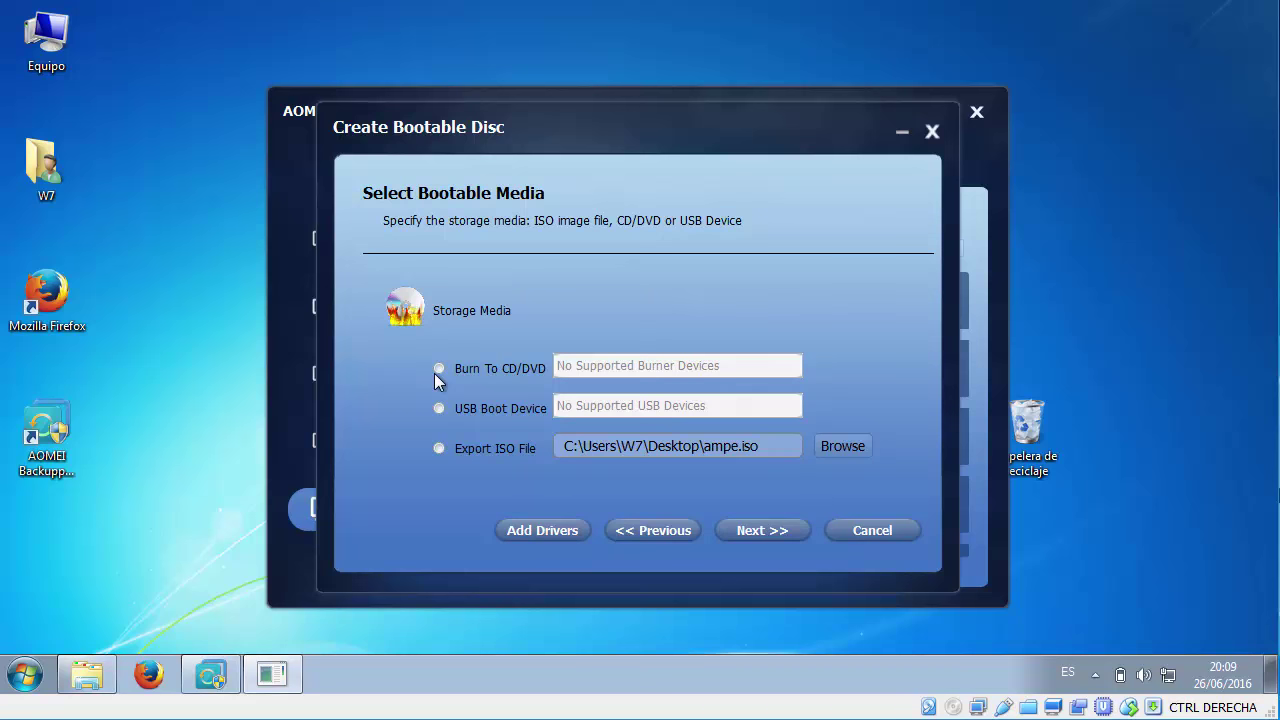
# Step: Start building the Windows PE bootable disc from the storage media selection, and cancel its creation
pyautogui.click(439, 408)
pyautogui.click(761, 533)
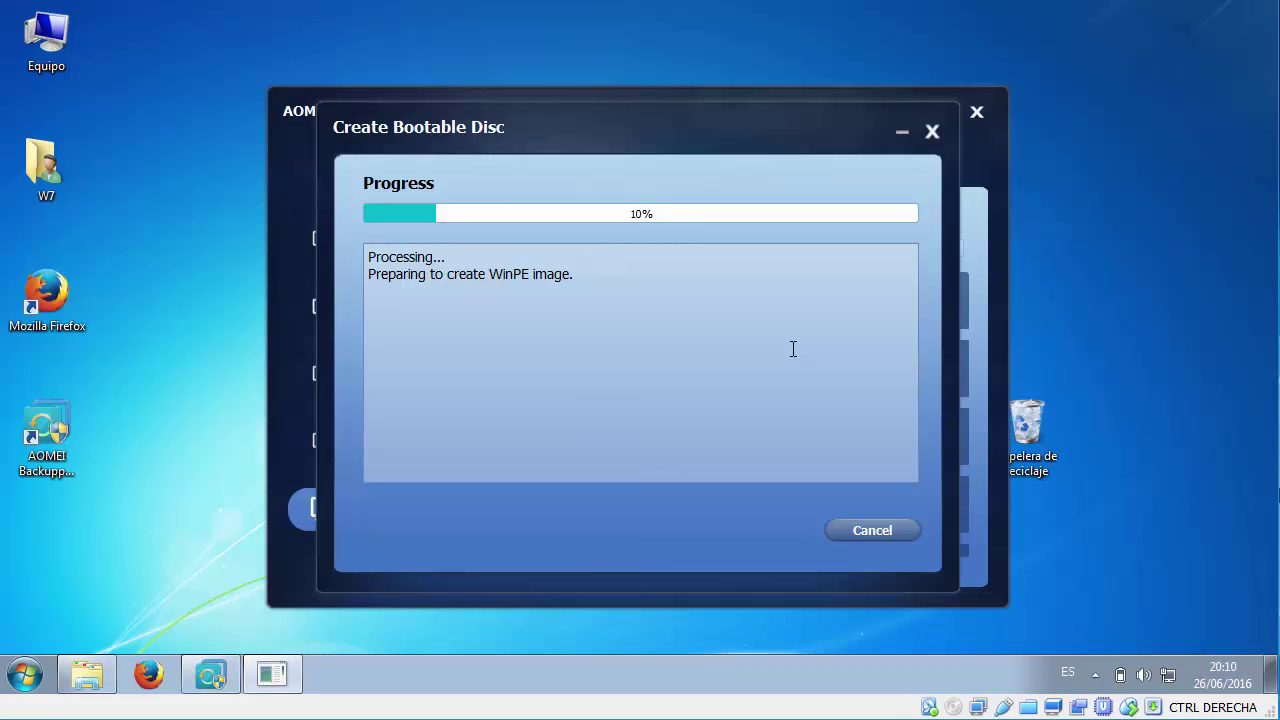
pyautogui.click(856, 528)
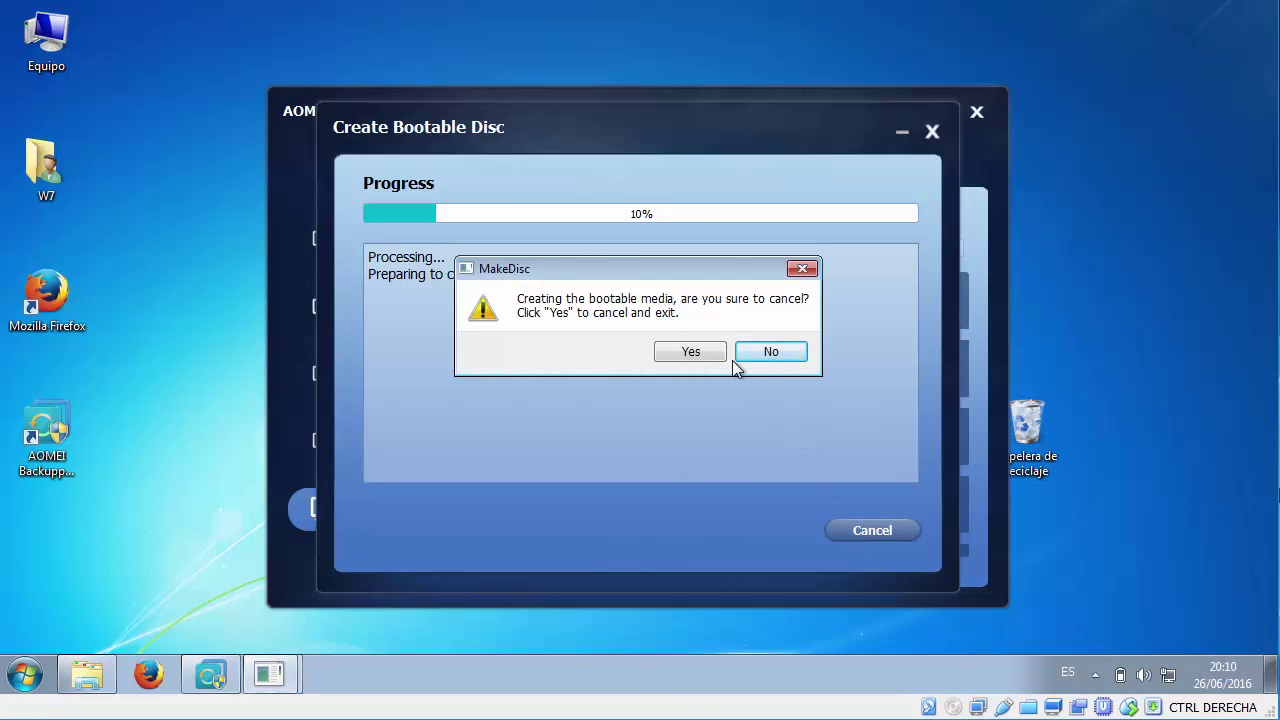
pyautogui.click(690, 352)
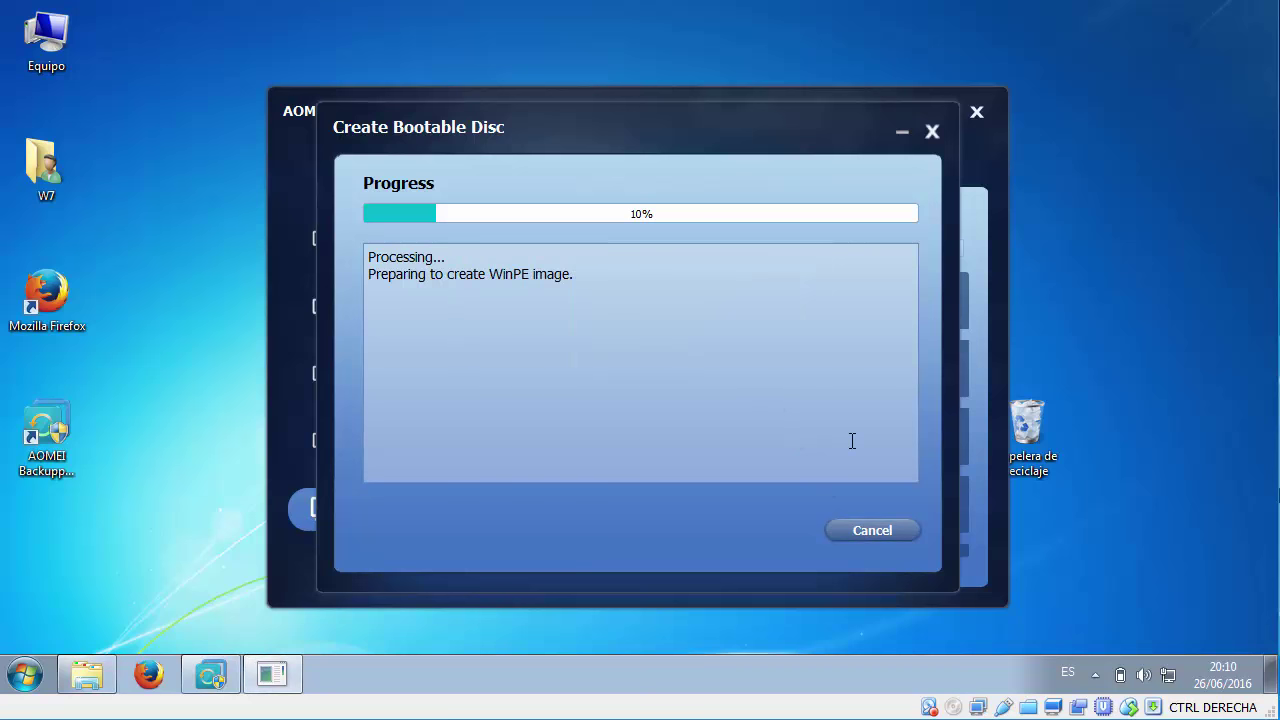
# Step: Cancel the bootable disc creation, confirm the cancellation, and close the Create Bootable Disc window
pyautogui.click(880, 530)
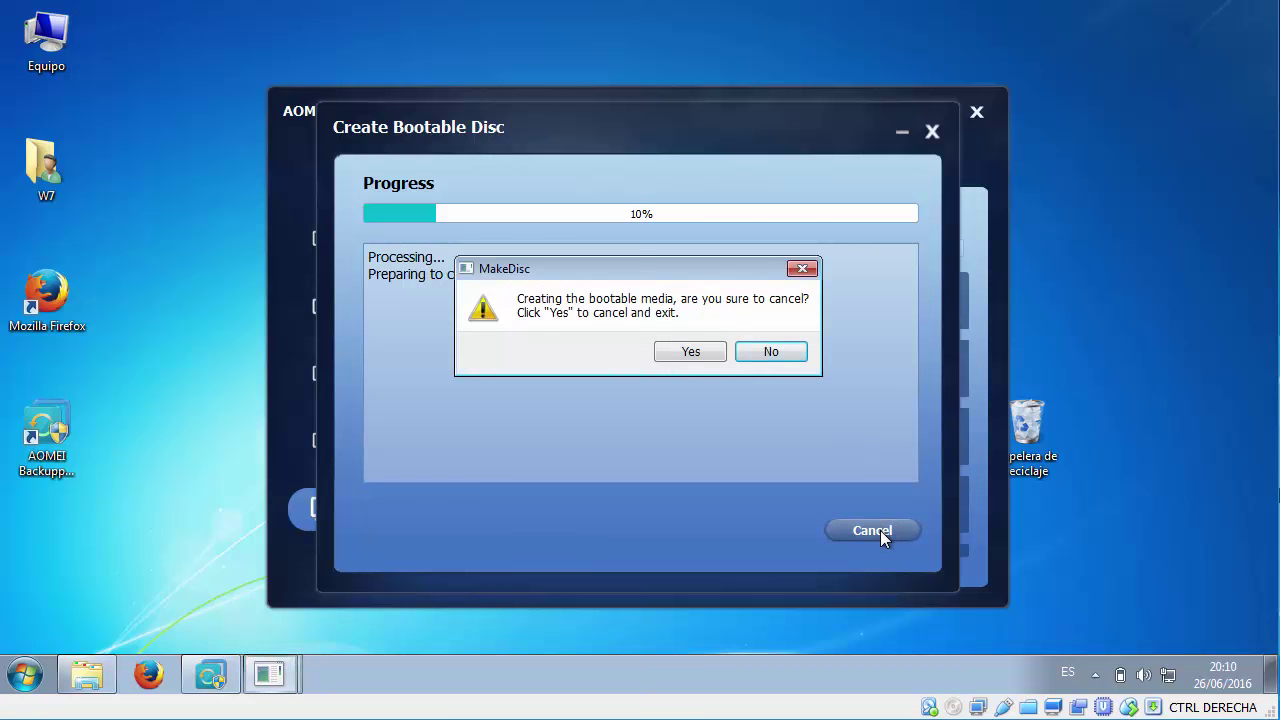
pyautogui.click(679, 356)
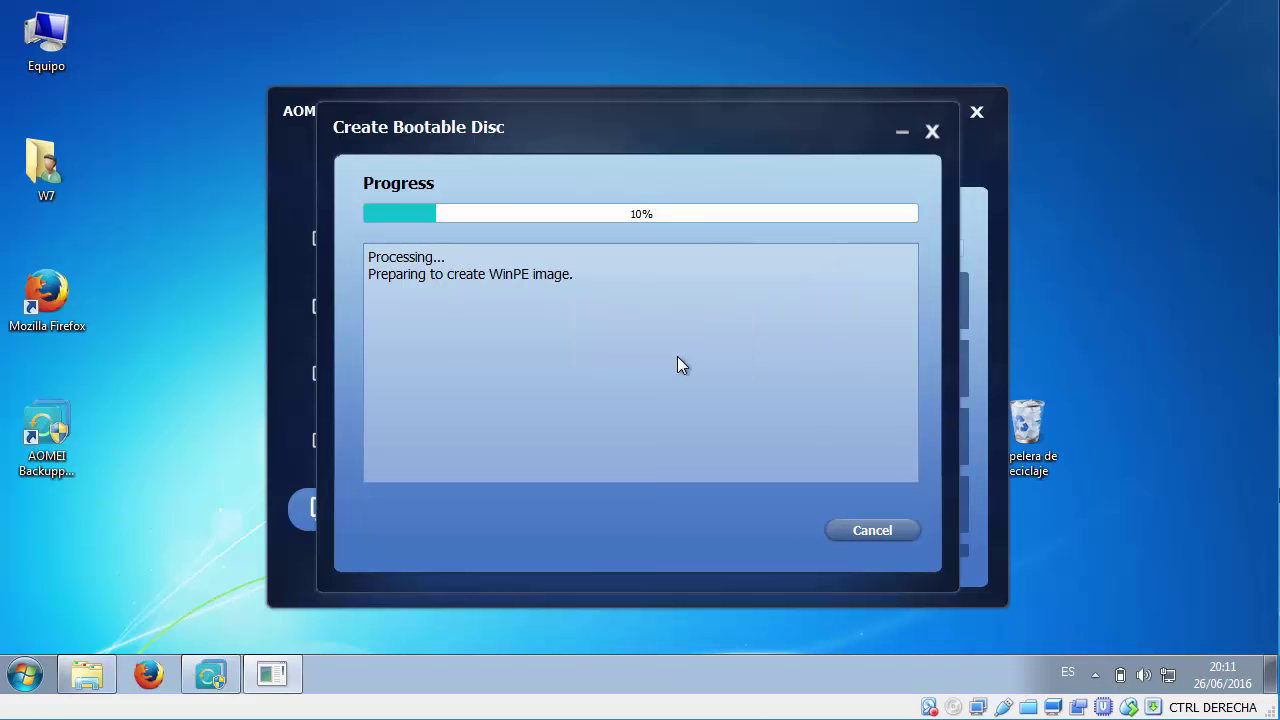
pyautogui.click(932, 132)
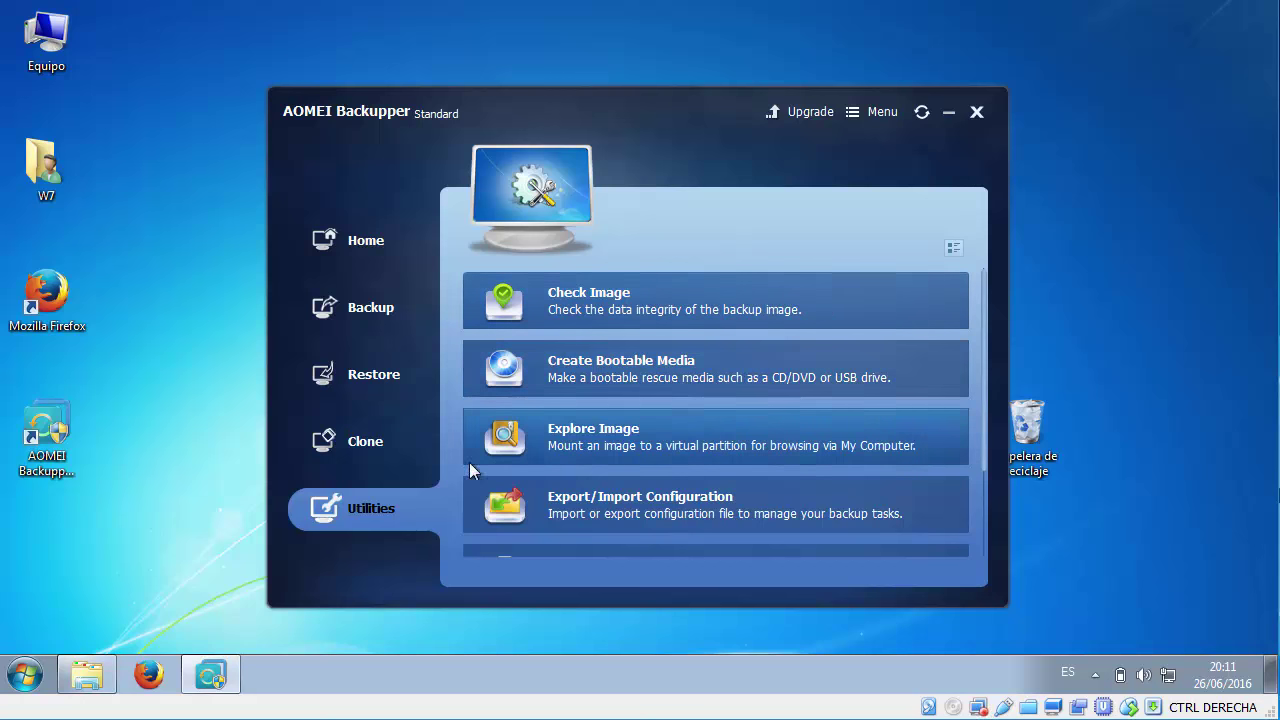
# Step: Examine the Clone options and System Clone's unlock requirements, including the Google+ sharing page, and cancel the unlock request
pyautogui.click(368, 445)
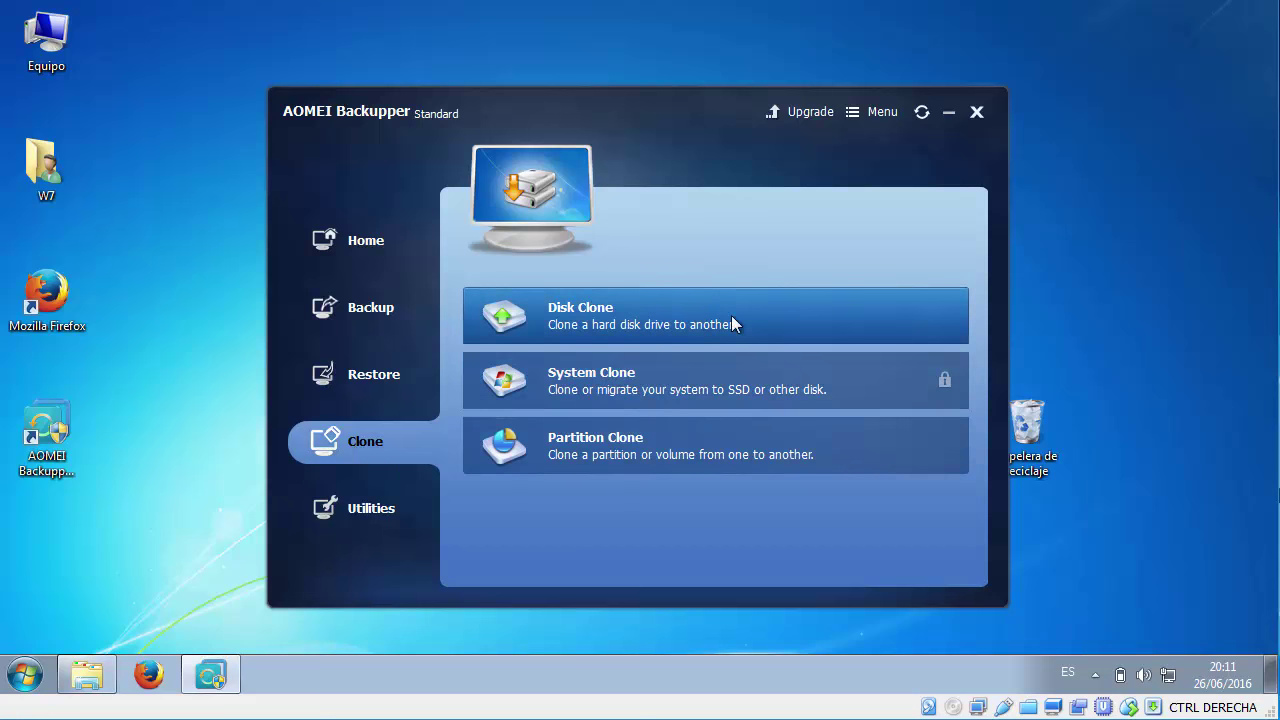
pyautogui.click(663, 383)
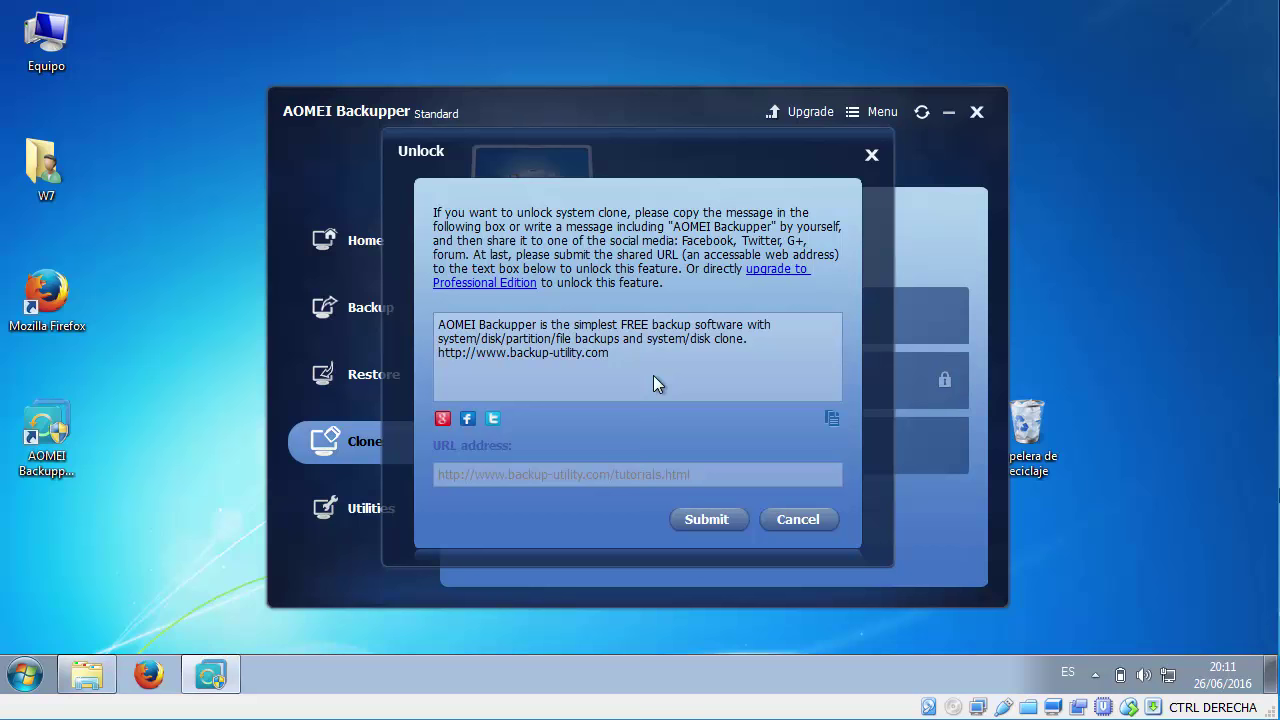
pyautogui.click(443, 419)
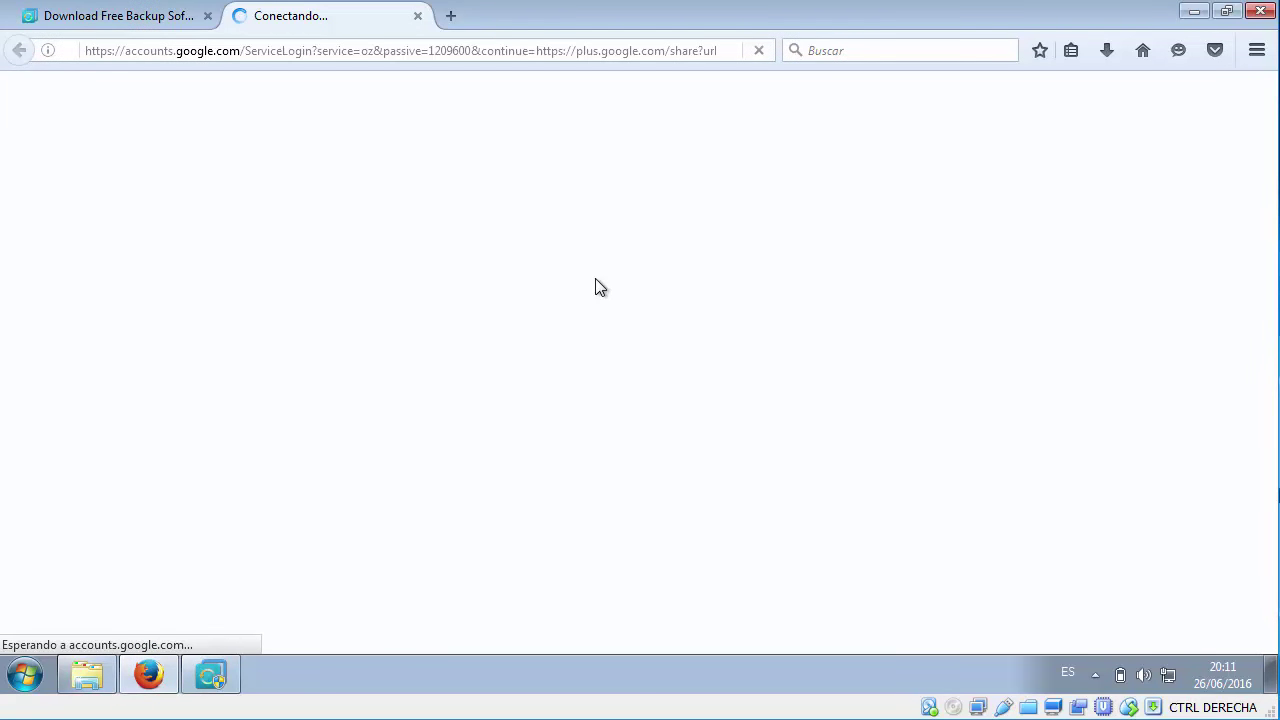
pyautogui.click(210, 675)
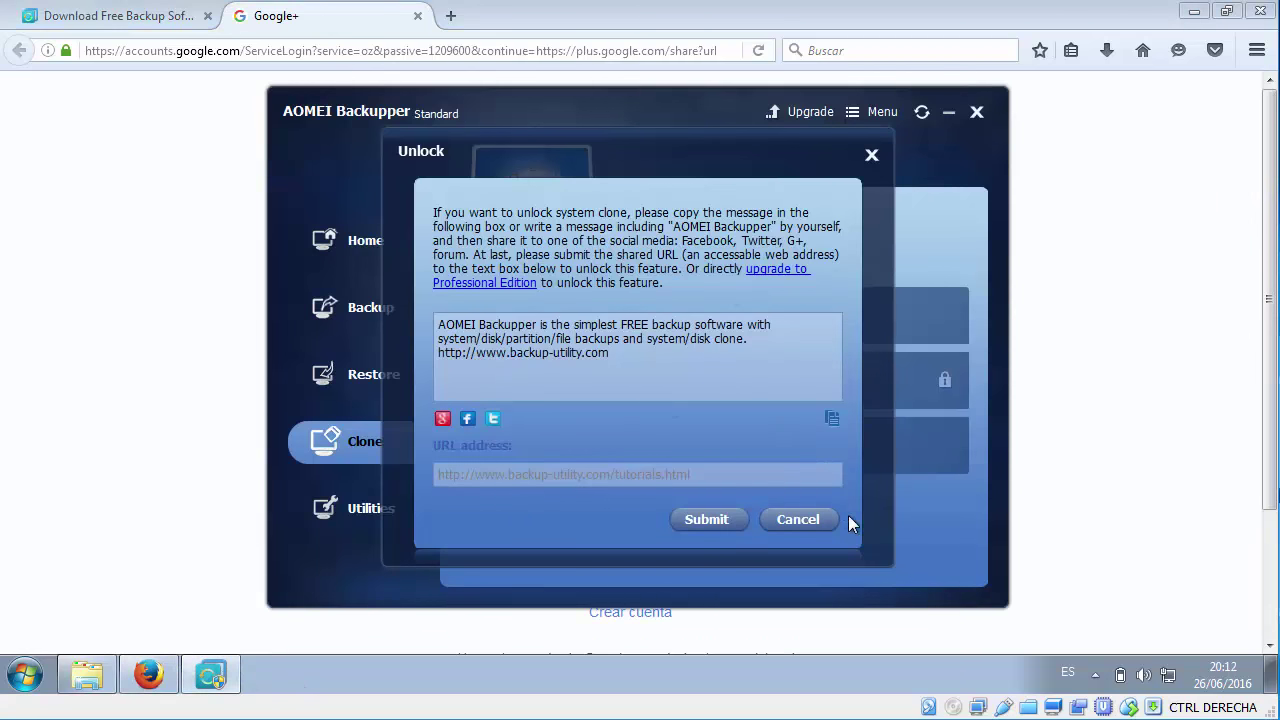
pyautogui.click(811, 516)
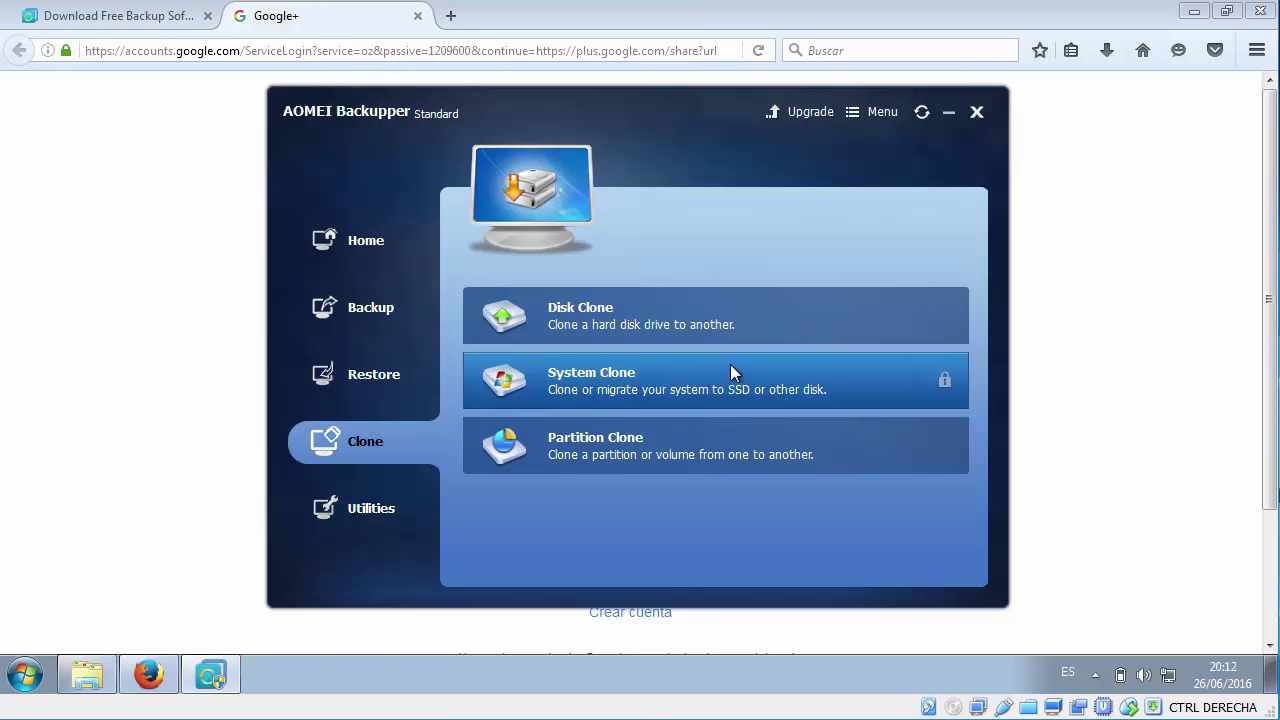
pyautogui.click(329, 49)
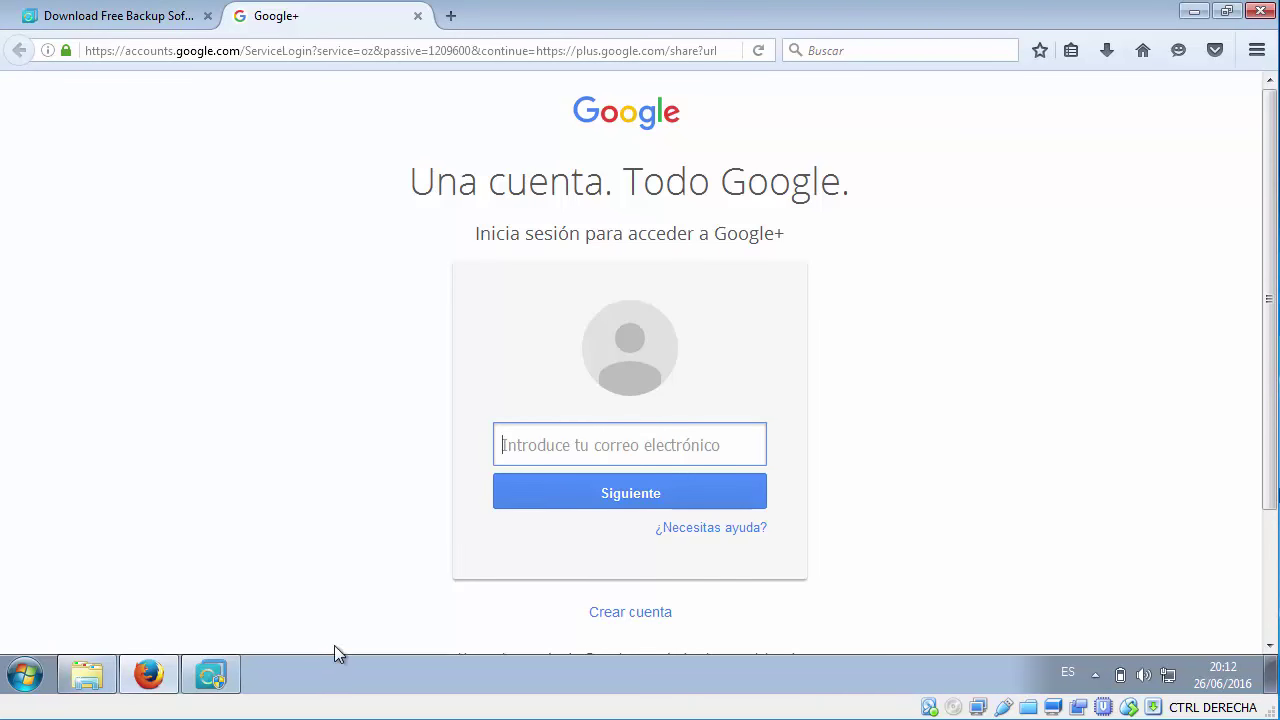
pyautogui.click(215, 678)
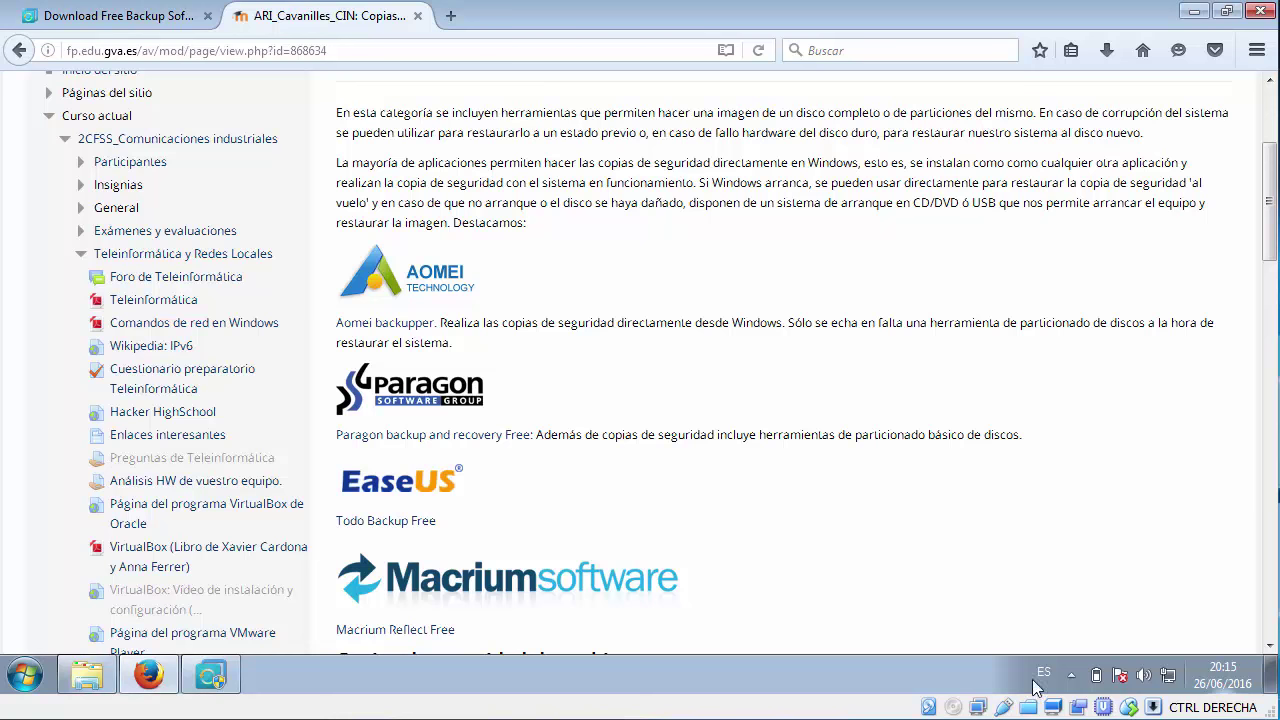
# Step: Open the Paragon backup and recovery Free link in a new browser tab, view its page, and return to the course page
pyautogui.rightClick(463, 444)
pyautogui.click(520, 452)
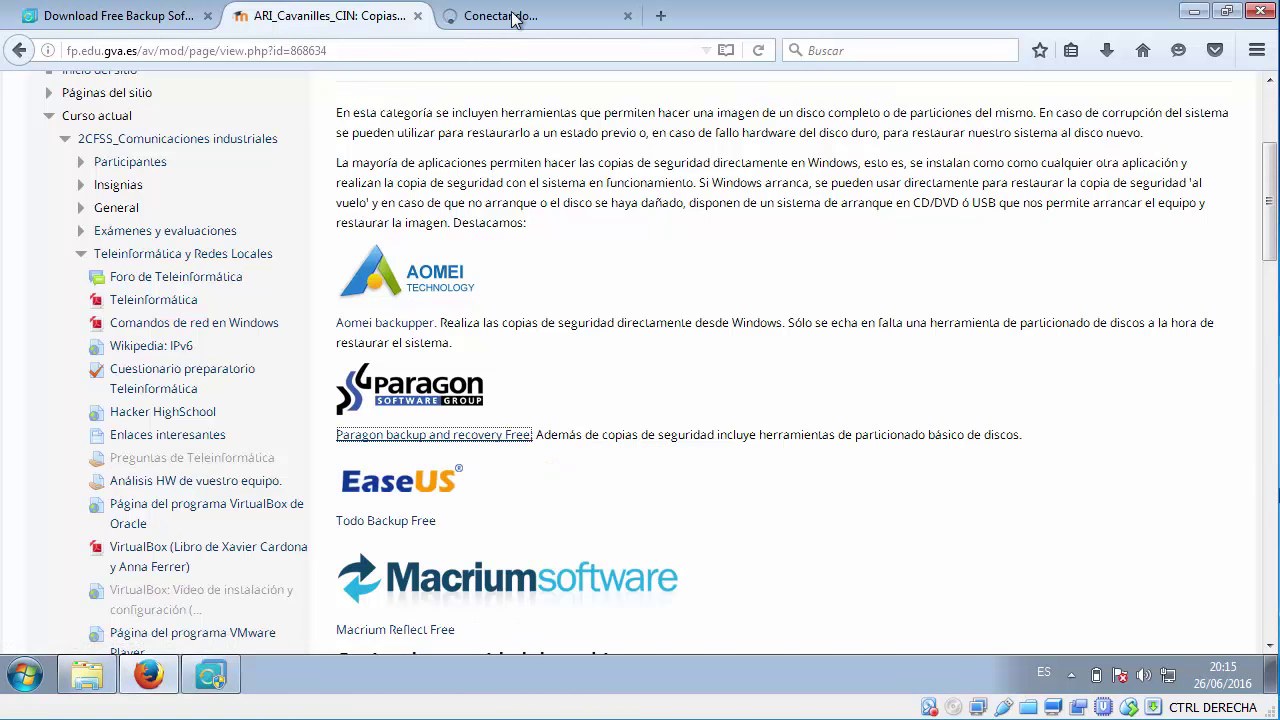
pyautogui.hotkey('ctrl', 'Tab')
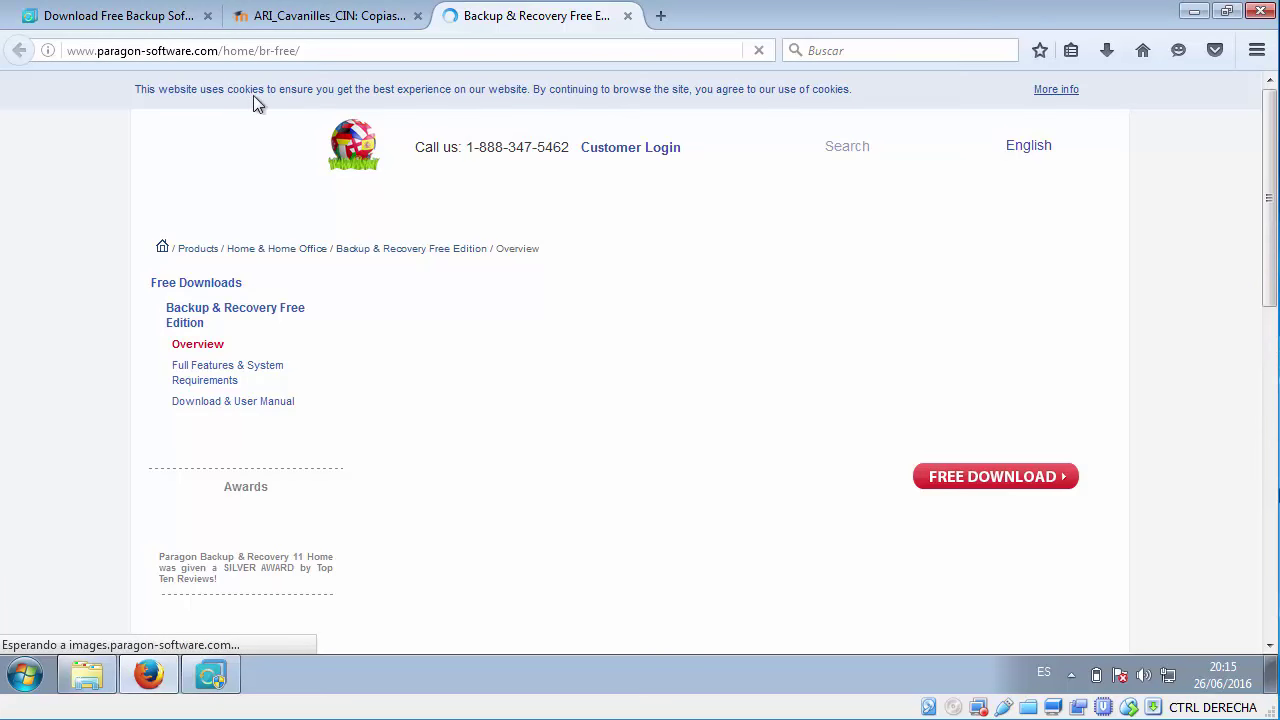
pyautogui.moveTo(580, 240)
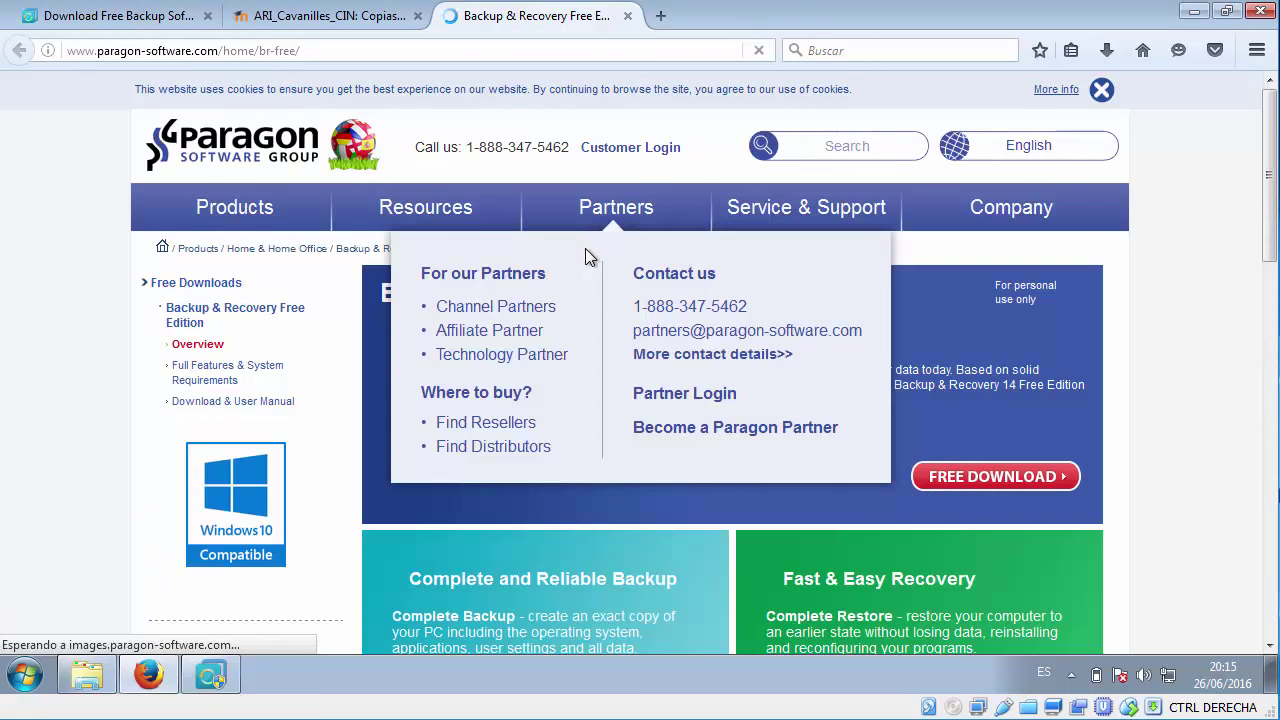
pyautogui.click(310, 16)
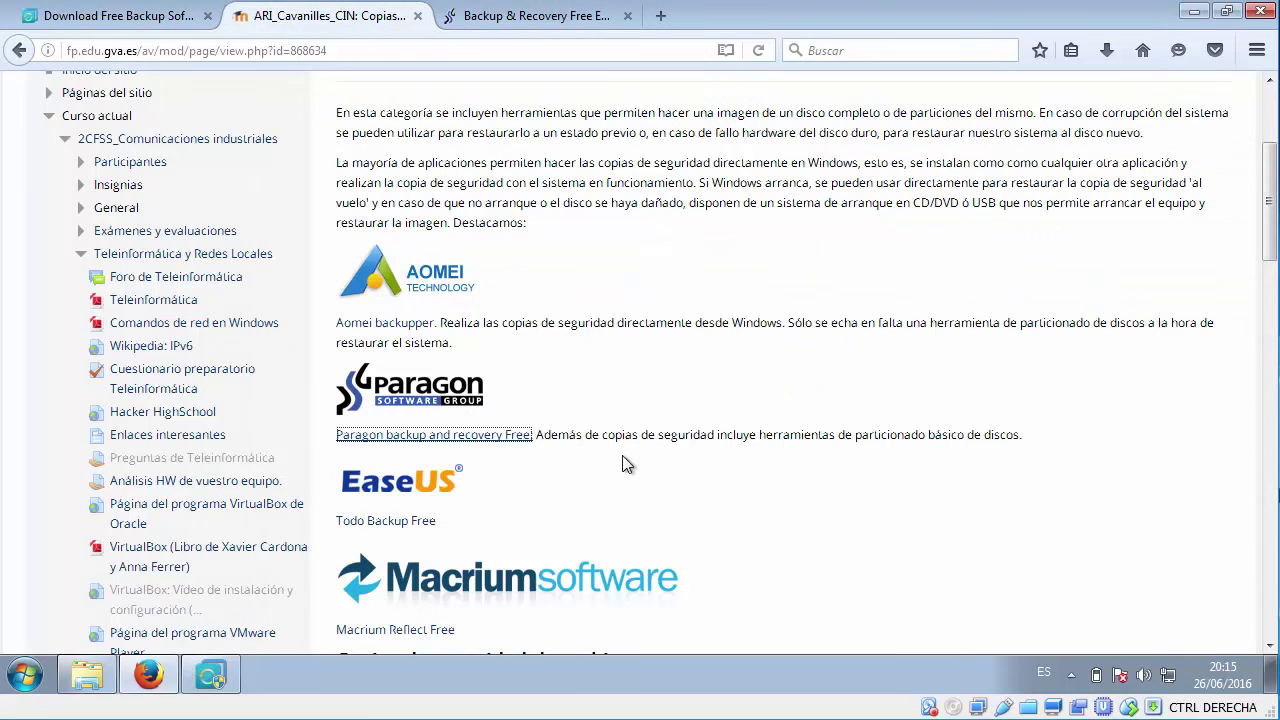
# Step: Open the EaseUS Todo Backup Free link in a new browser tab, view its page, and return to the course page
pyautogui.scroll(-2, 614, 461)
pyautogui.scroll(-4, 614, 461)
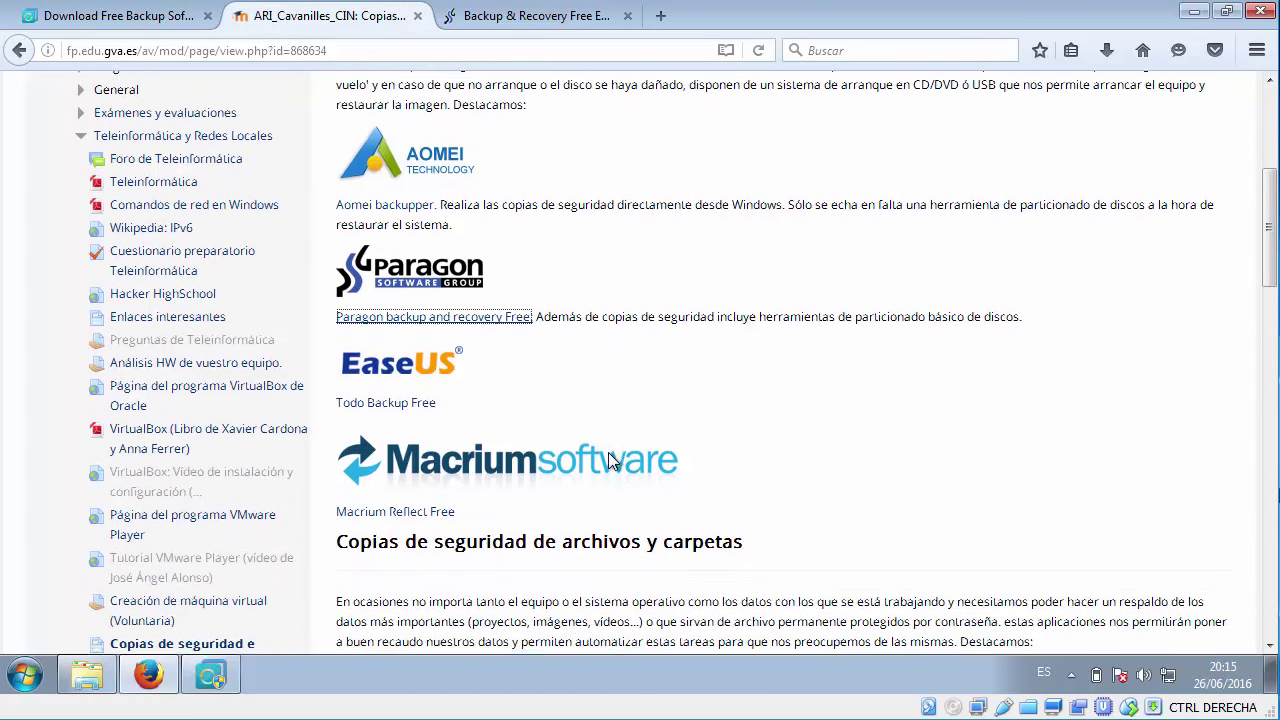
pyautogui.rightClick(369, 296)
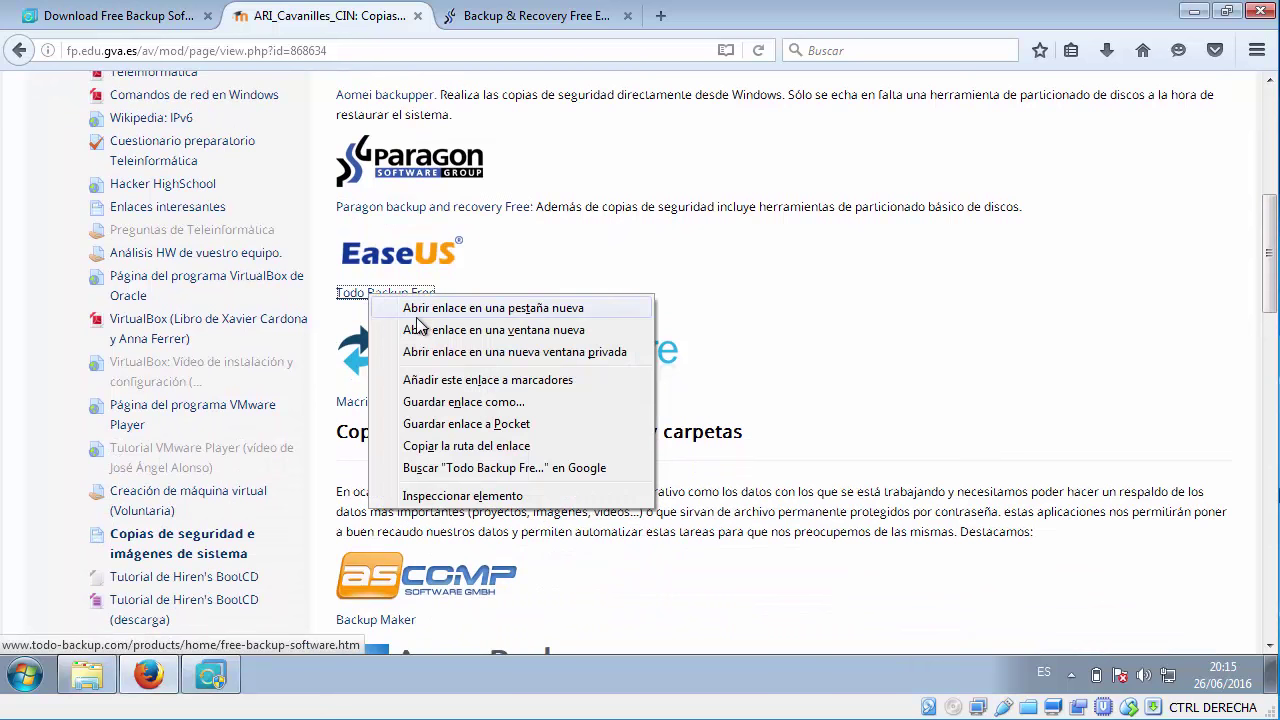
pyautogui.click(418, 318)
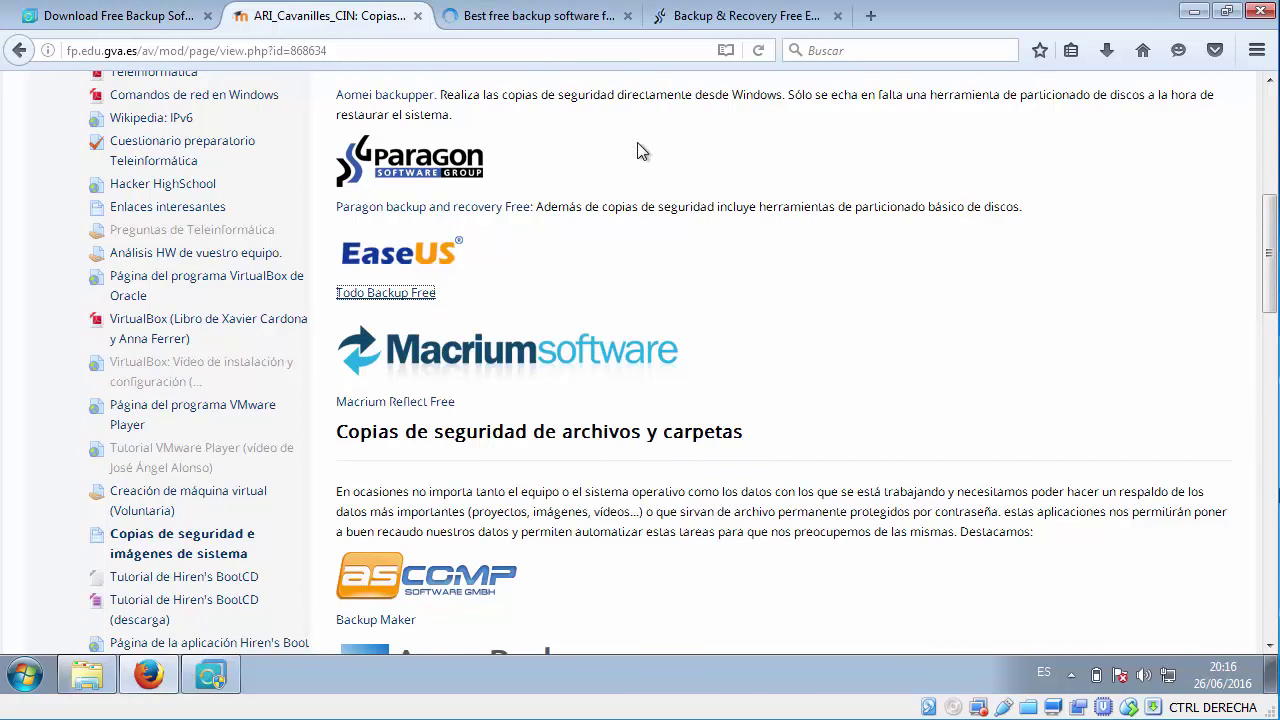
pyautogui.click(507, 18)
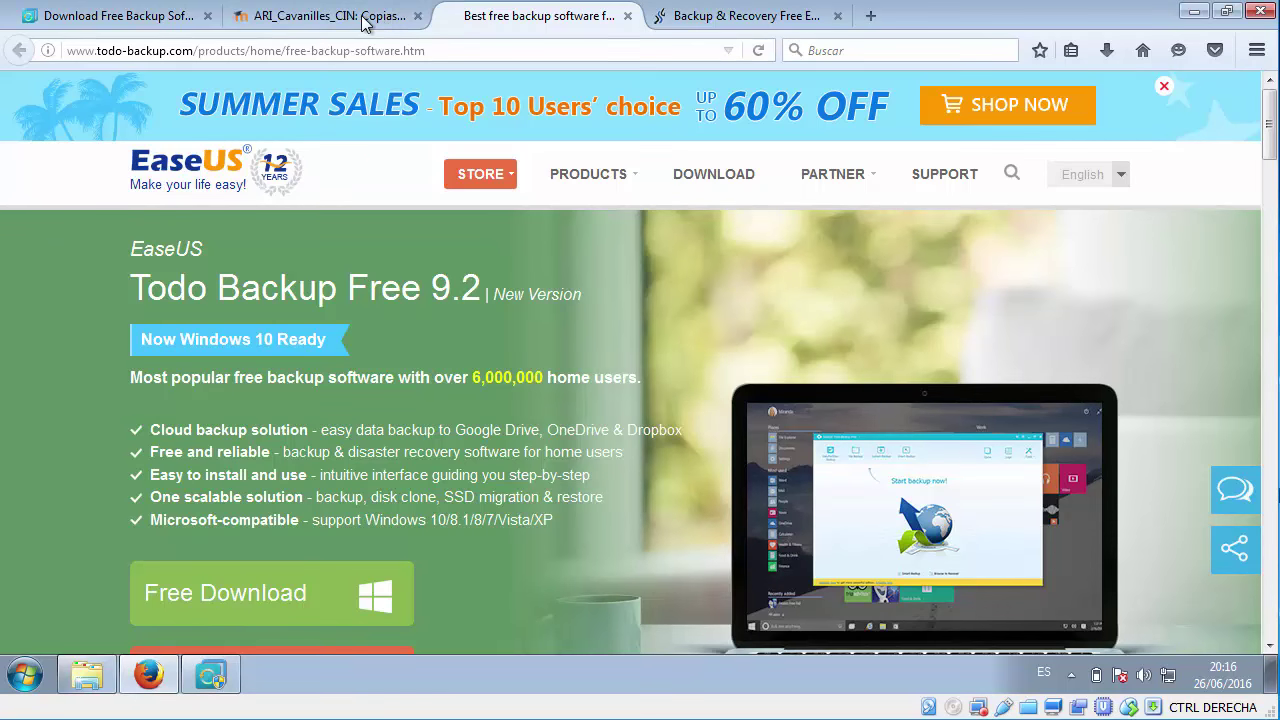
pyautogui.click(363, 18)
# Step: Open the Macrium Reflect Free link in a new browser tab, view its page, and return to the course page
pyautogui.scroll(-4, 396, 266)
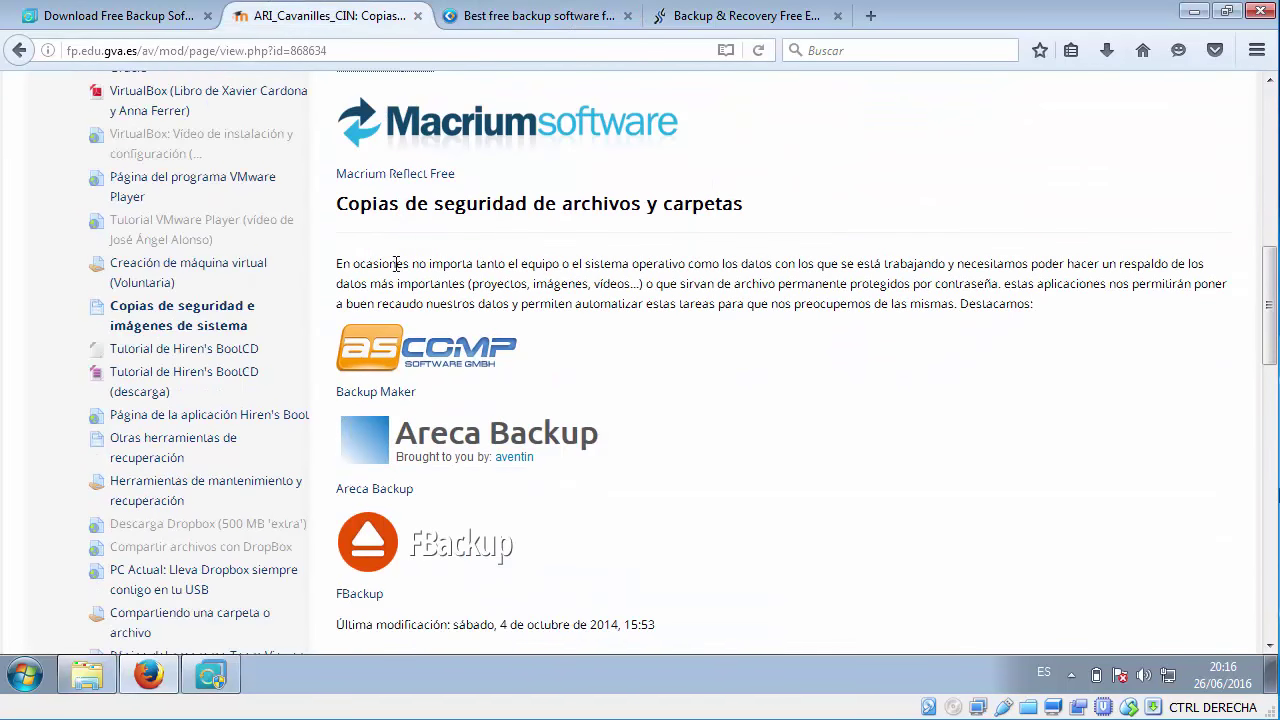
pyautogui.rightClick(386, 174)
pyautogui.click(466, 199)
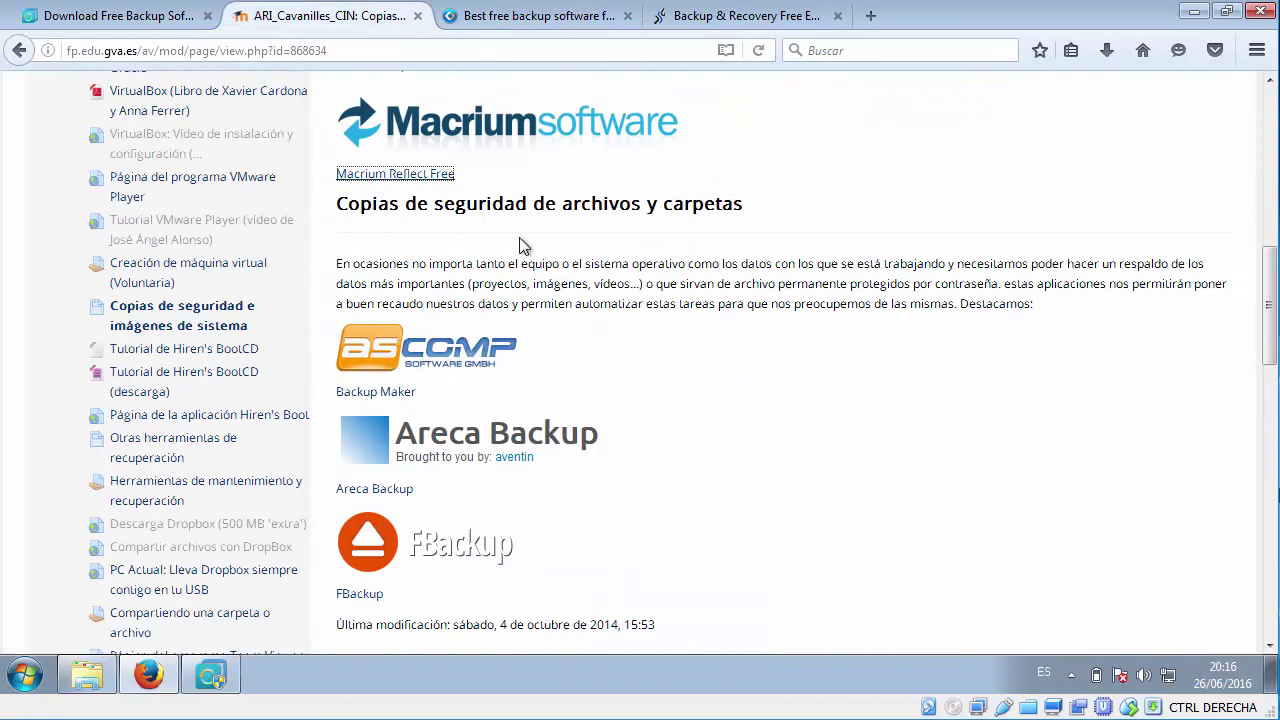
pyautogui.hotkey('ctrl', 'Tab')
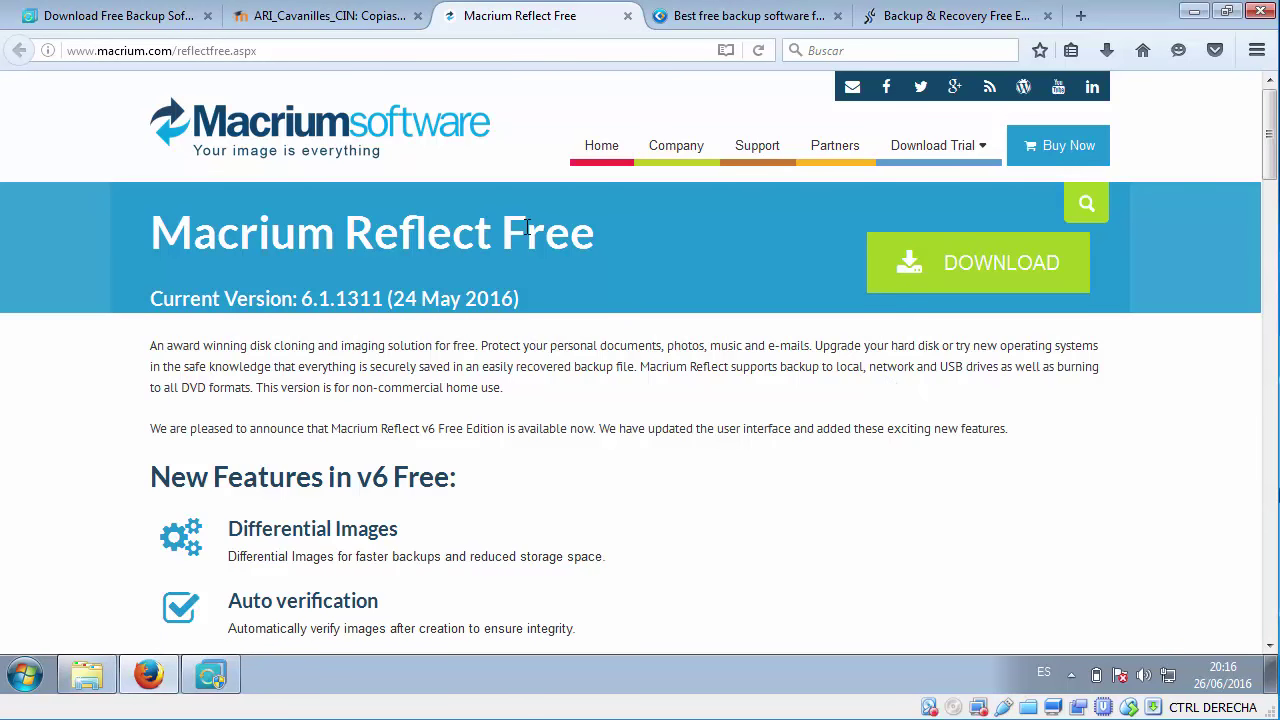
pyautogui.click(322, 18)
# Step: Review the course page's recommended tools for system images and for file and folder backups
pyautogui.scroll(-2, 517, 374)
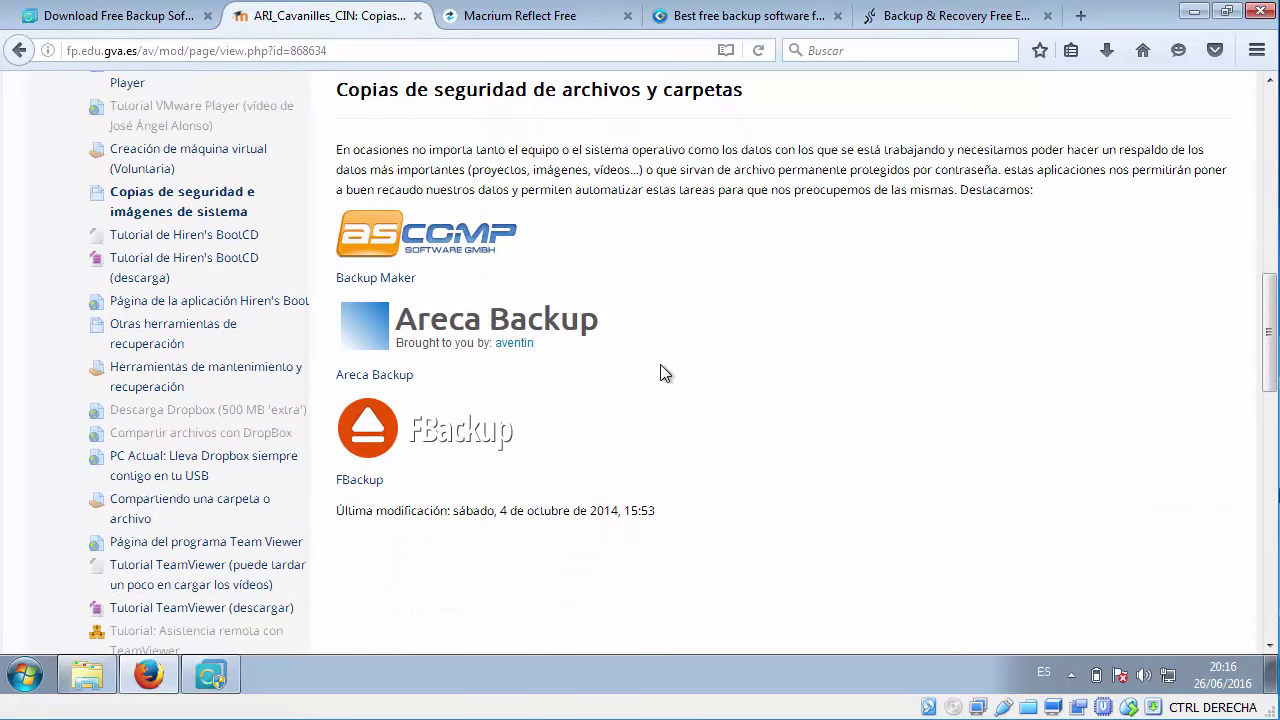
pyautogui.scroll(2, 660, 374)
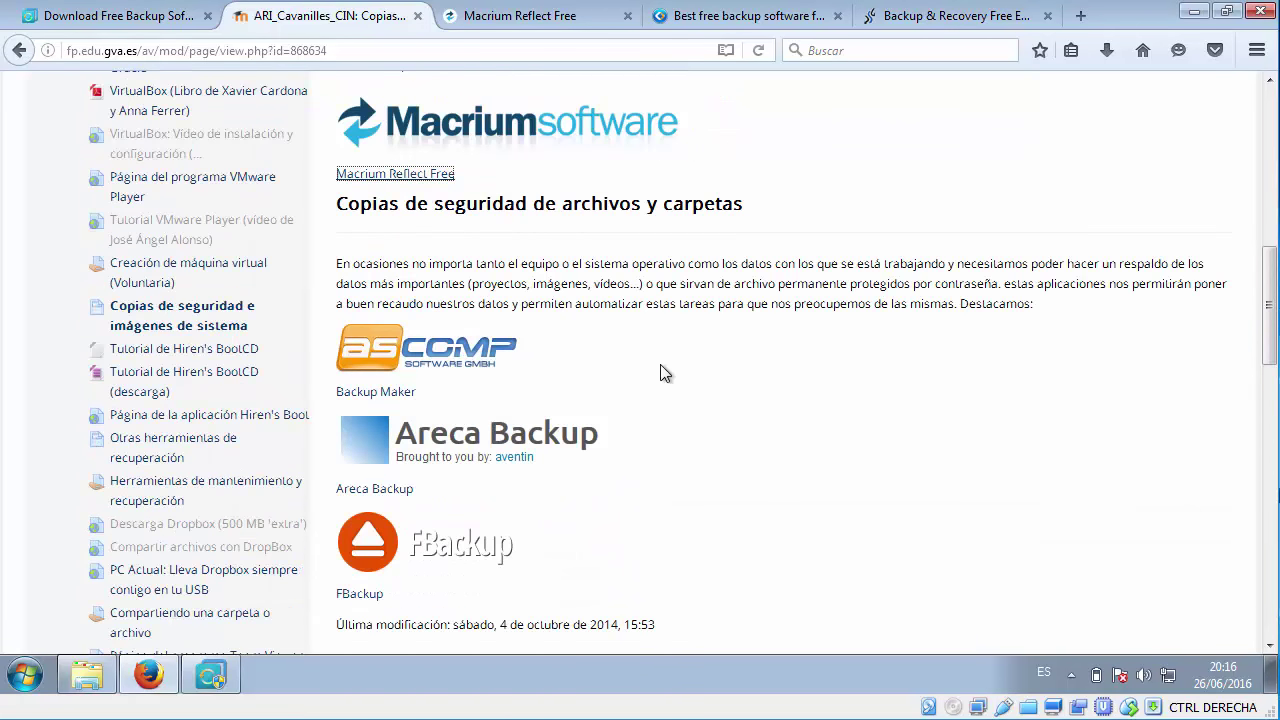
pyautogui.scroll(8, 660, 366)
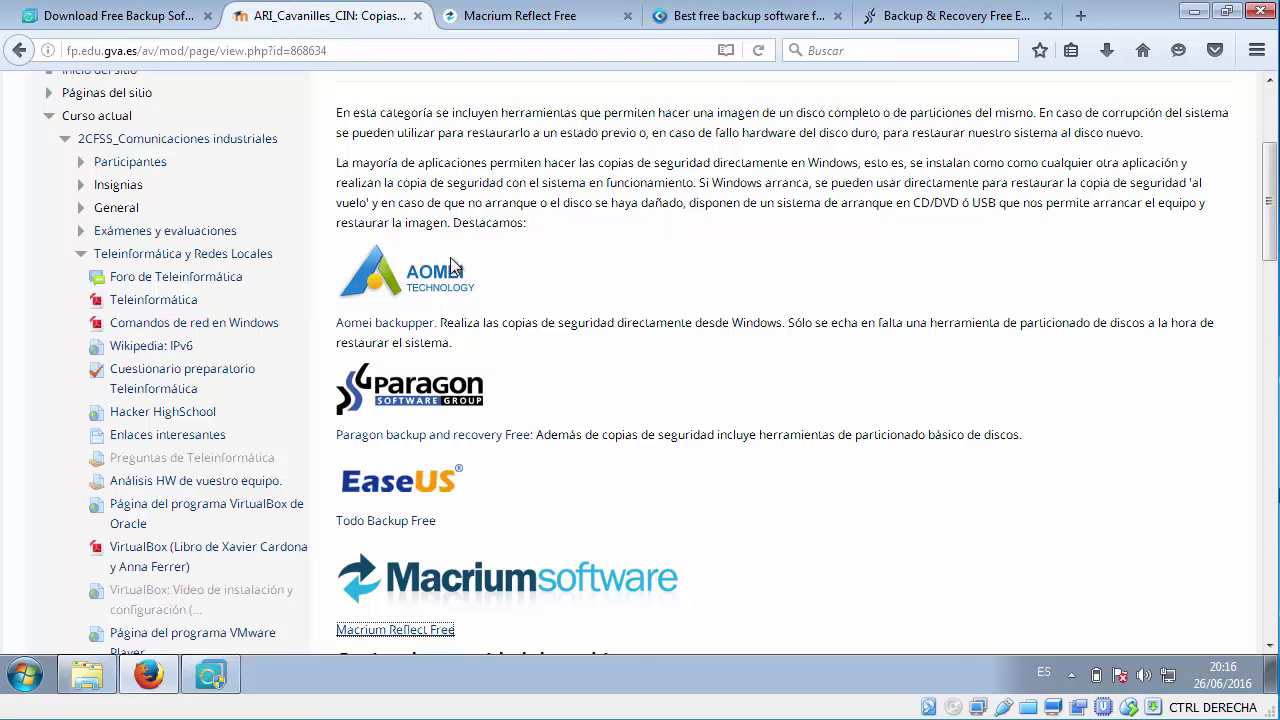
pyautogui.scroll(-3, 652, 319)
pyautogui.scroll(-1, 652, 319)
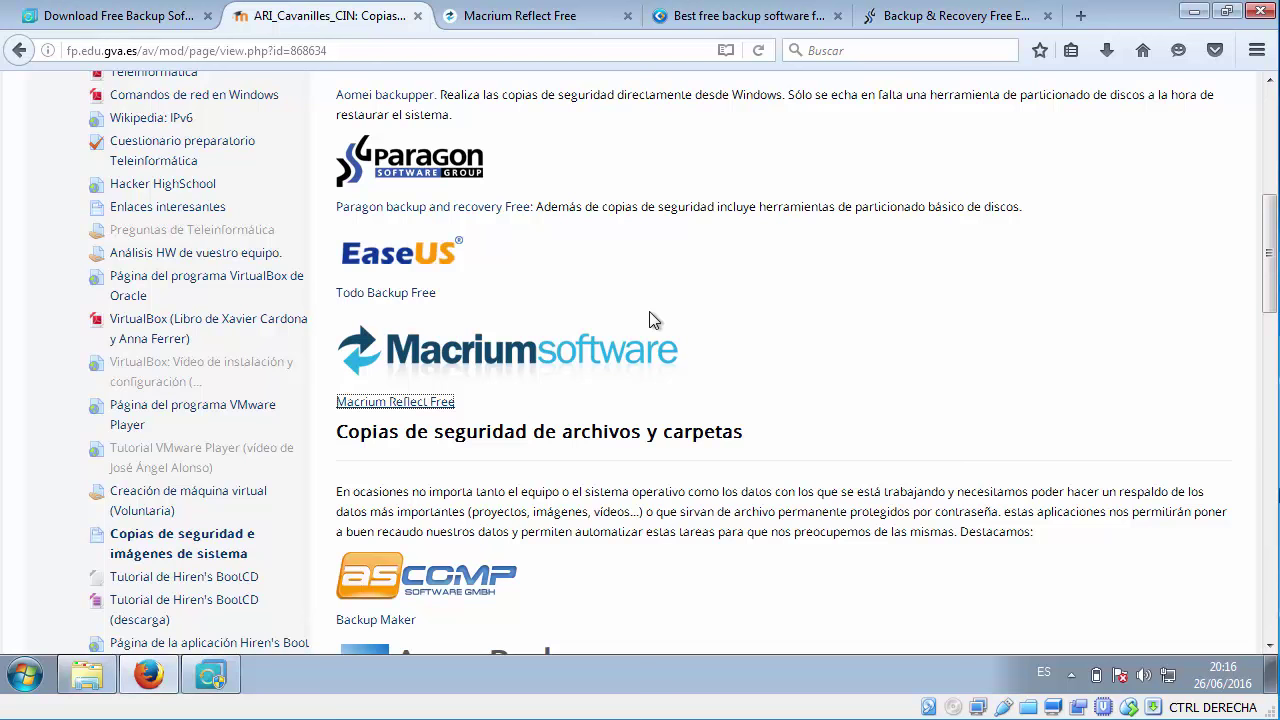
pyautogui.scroll(-4, 649, 319)
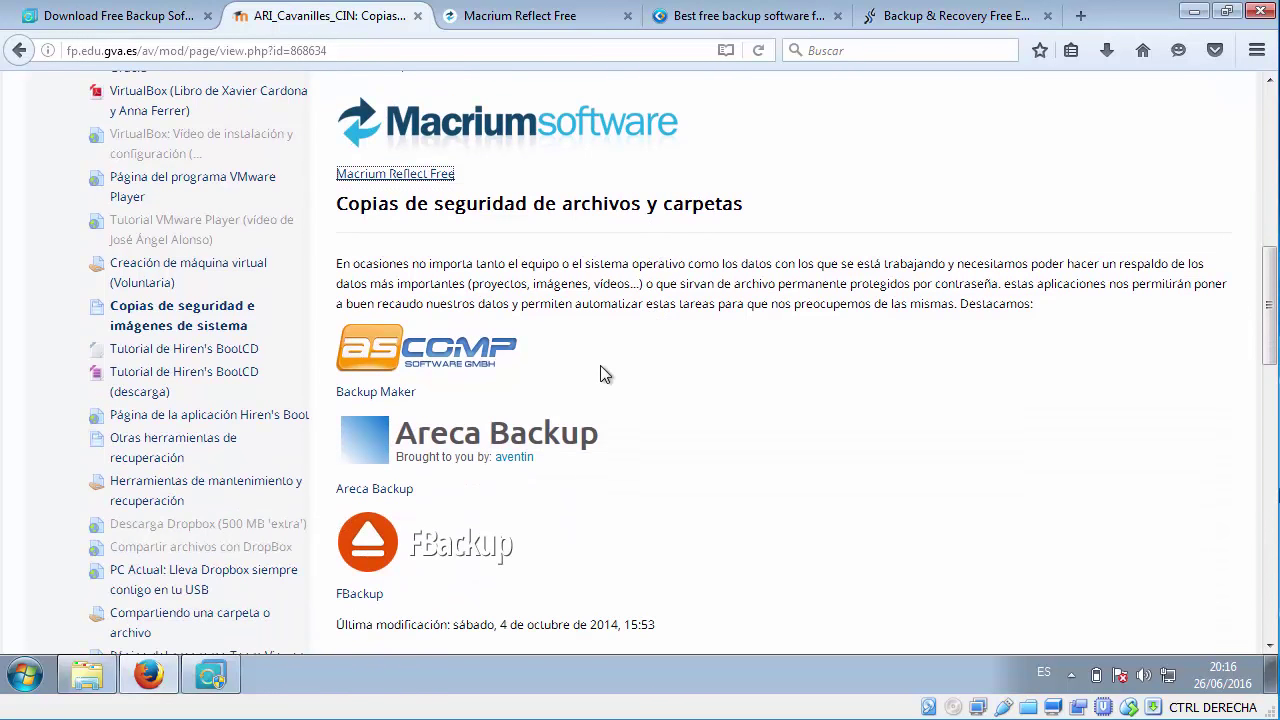